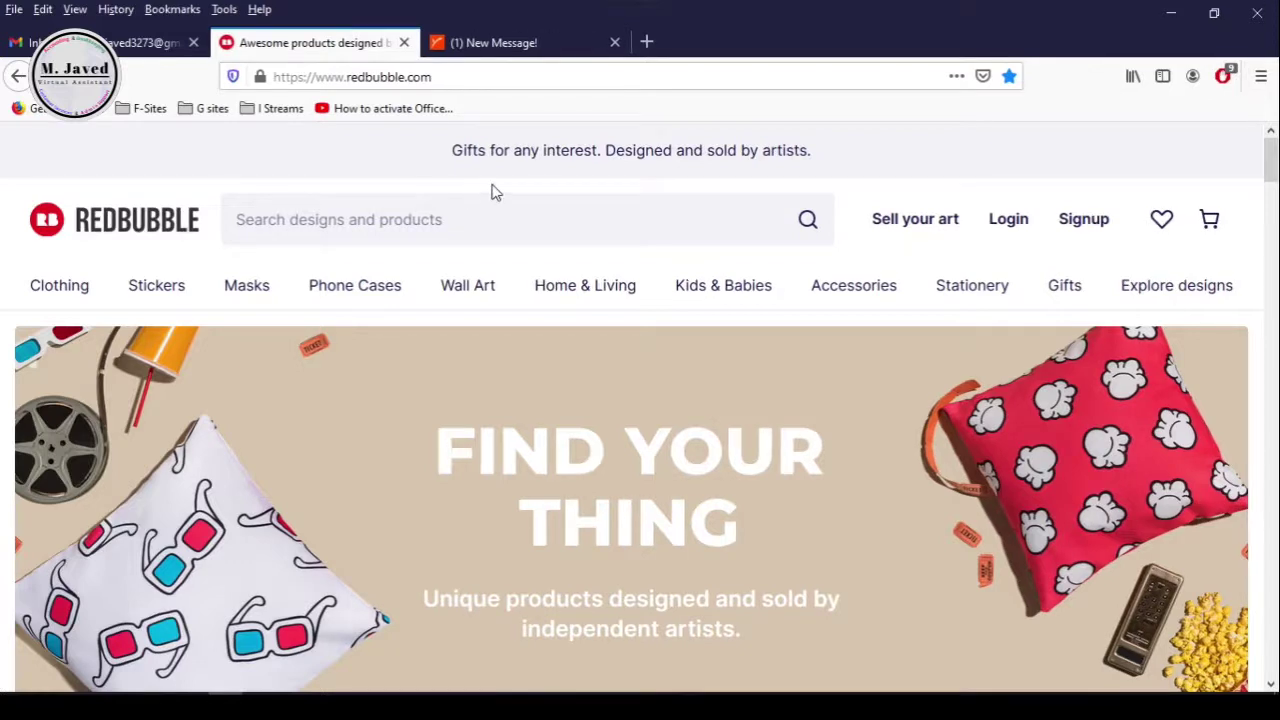
Open the Redbubble signup page and choose the artist signup
click(1072, 226)
scroll(400, 423, down, 1)
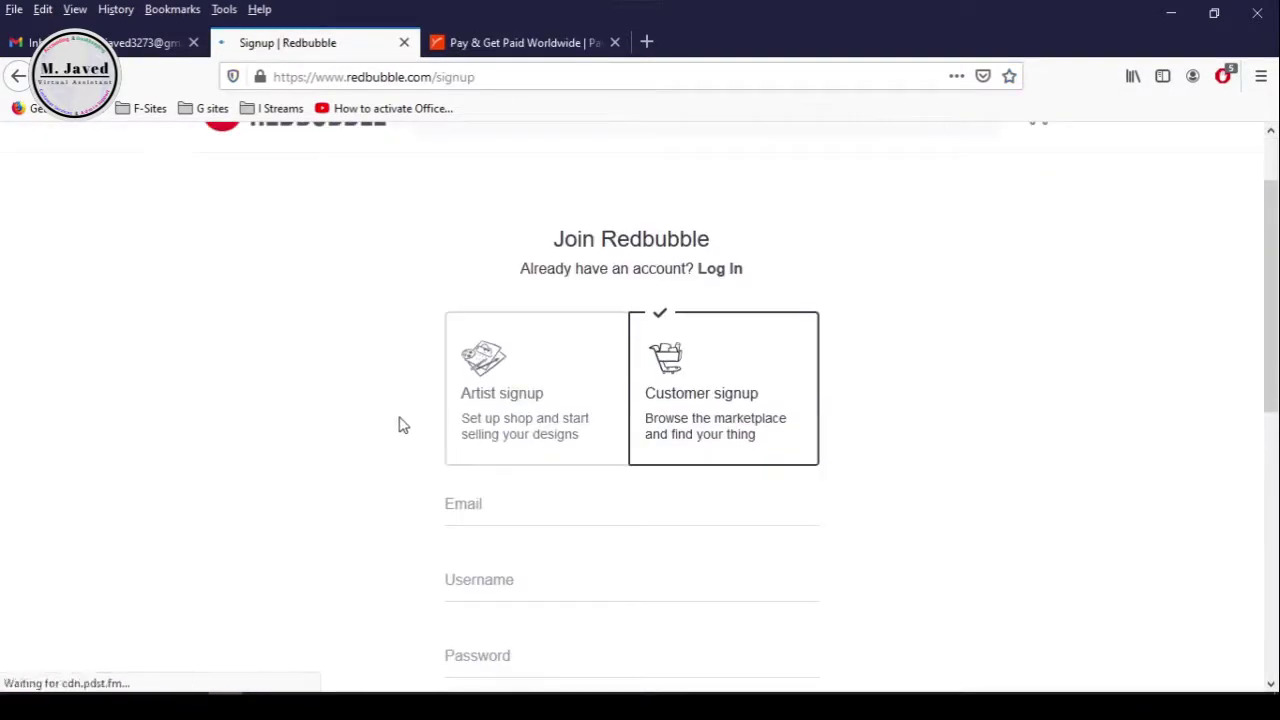
click(475, 462)
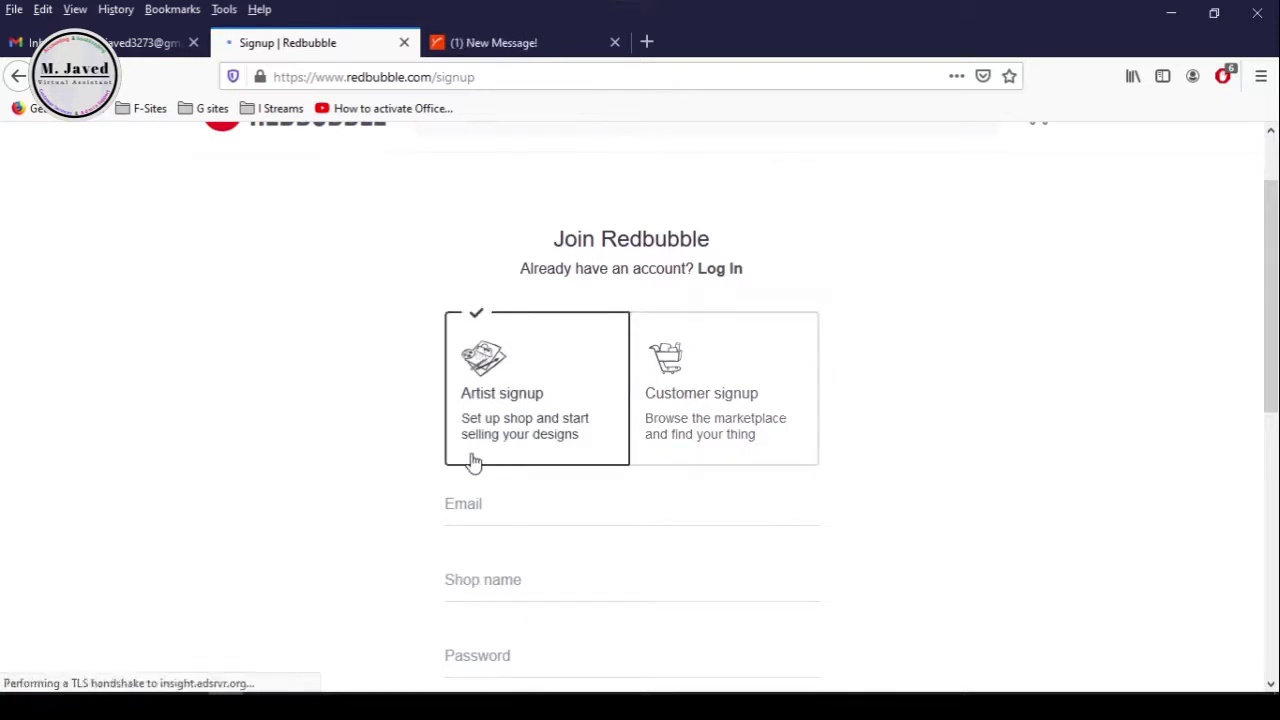
Enter the email, shop name MJ--Designs and account password, opt in to special offers and artist news, and submit the signup
scroll(420, 430, down, 1)
click(492, 421)
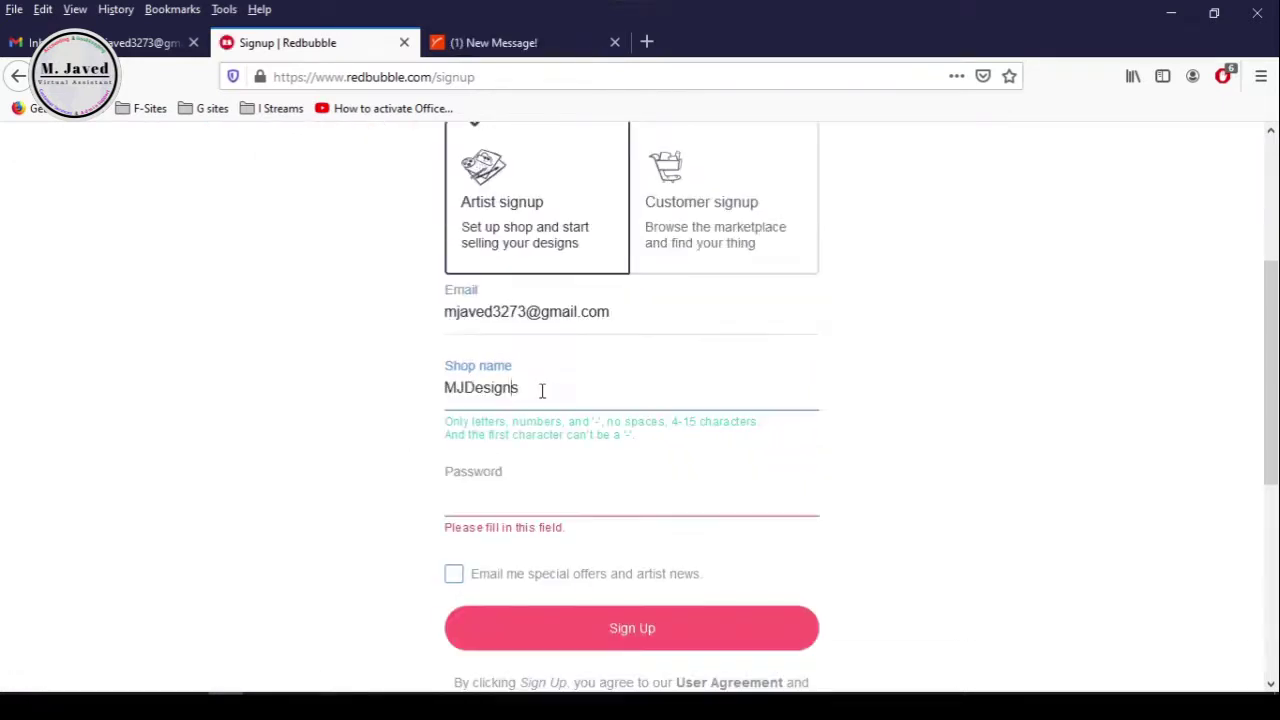
text(--)
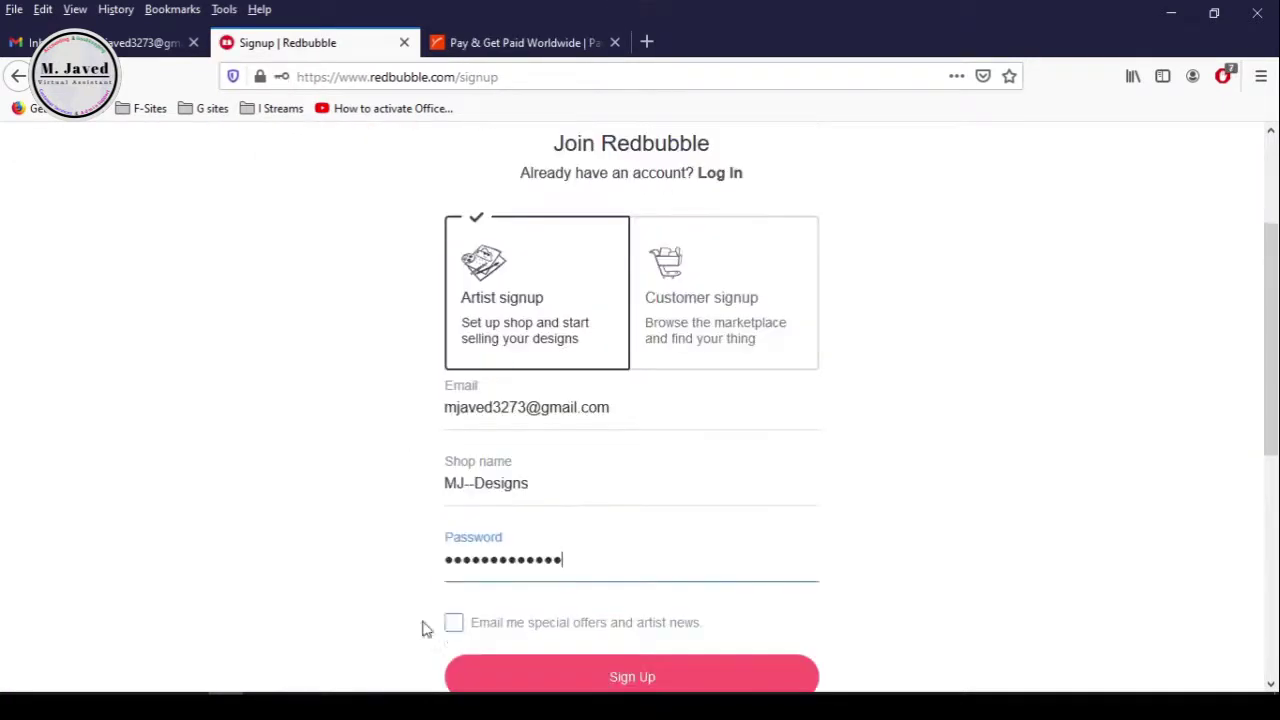
click(453, 620)
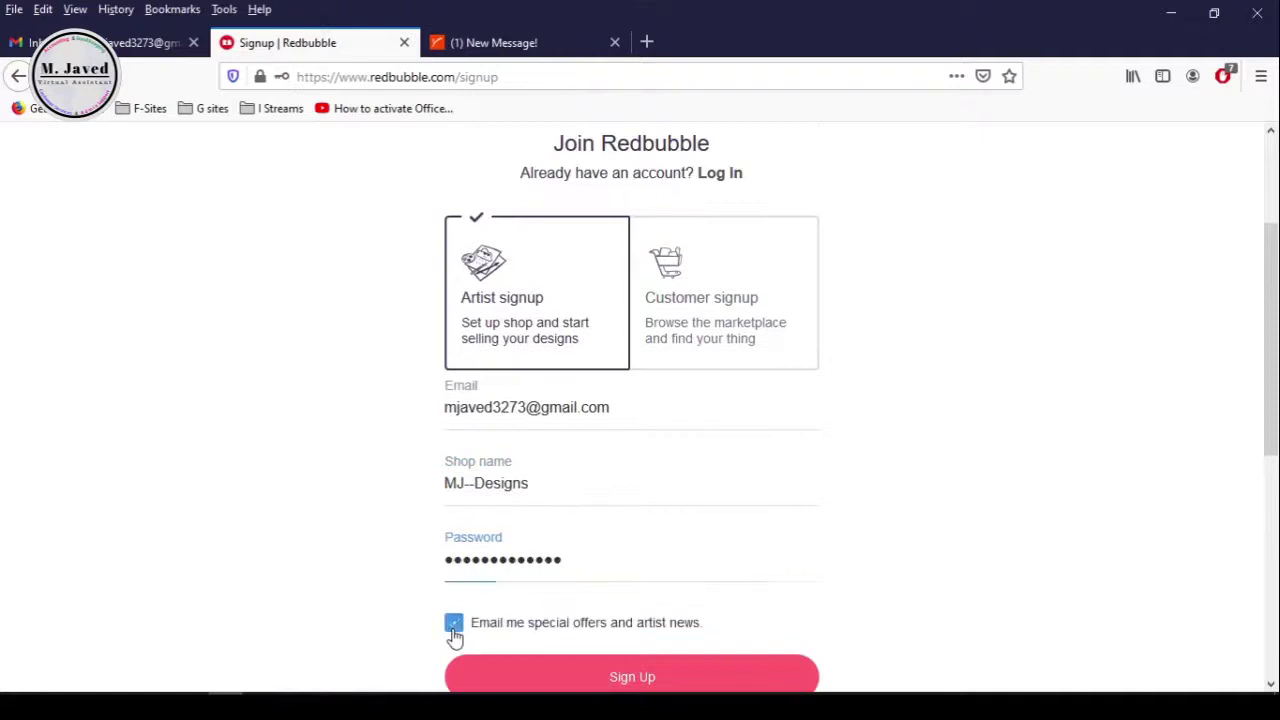
scroll(560, 600, down, 1)
click(618, 586)
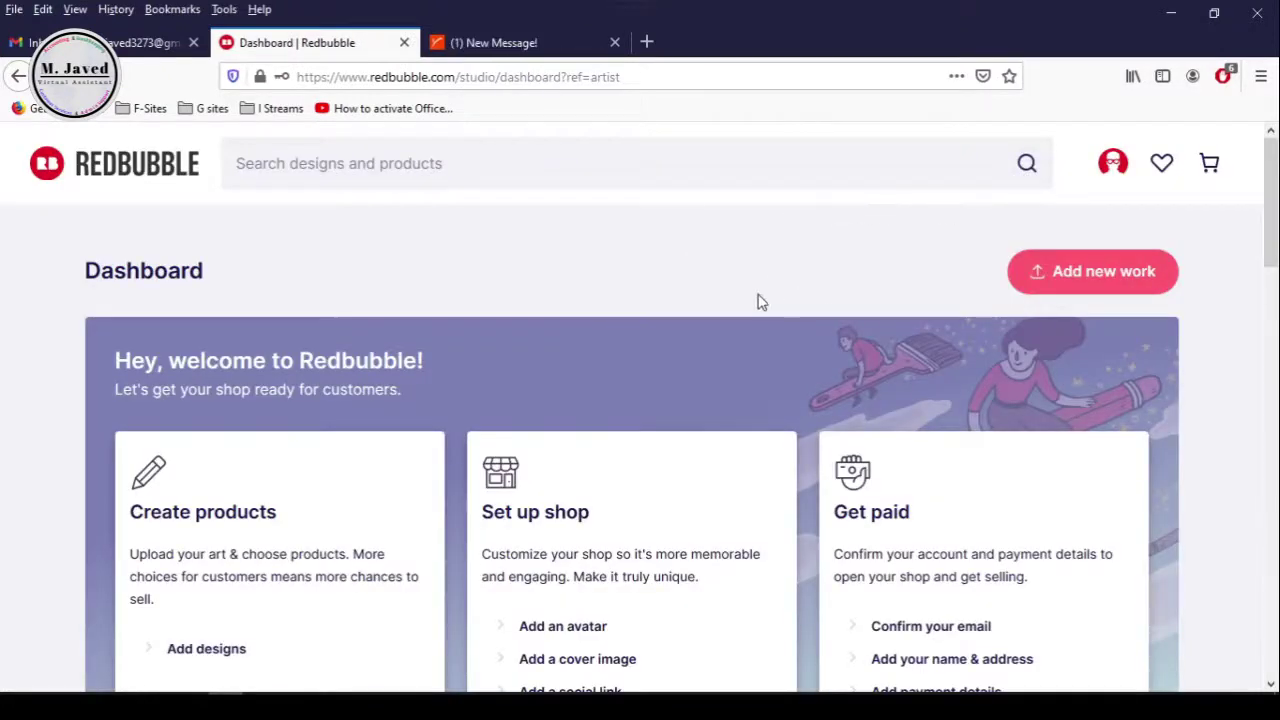
Open the avatar setting from the dashboard's shop setup list and upload the image MJ Design Logo
scroll(758, 297, down, 3)
scroll(758, 300, down, 6)
scroll(758, 300, up, 5)
scroll(758, 300, up, 5)
scroll(657, 210, down, 3)
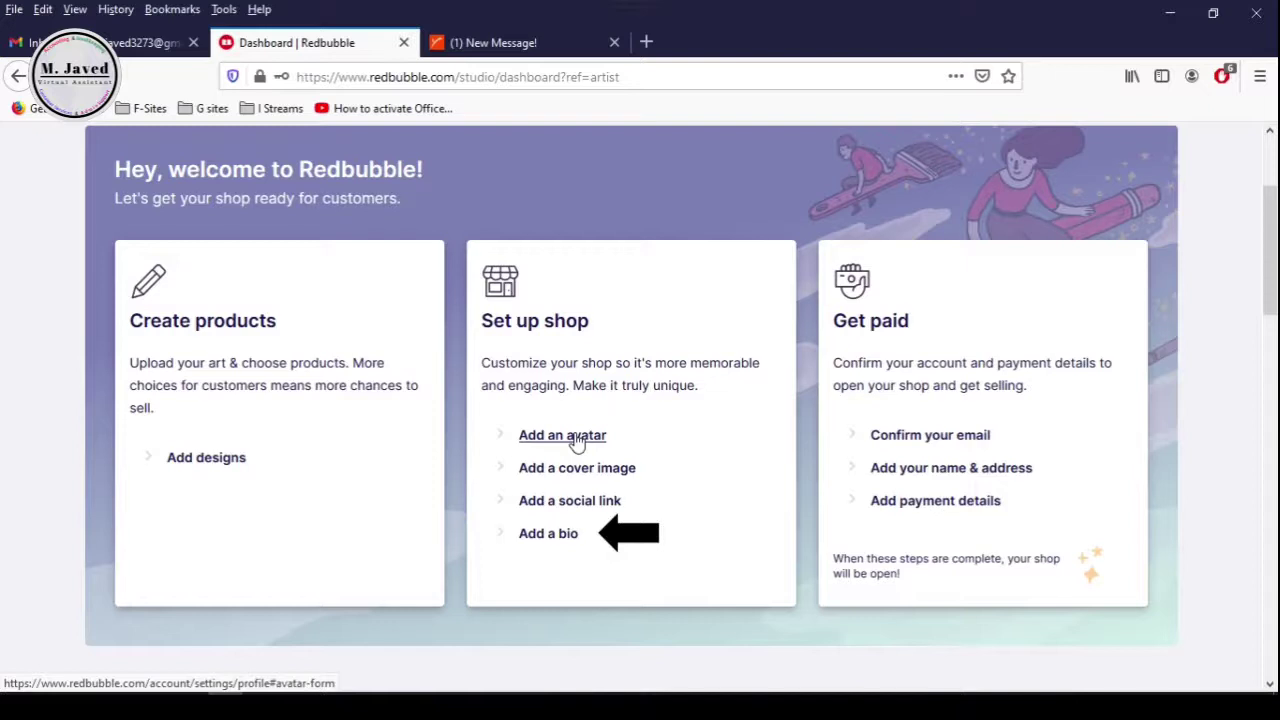
click(578, 437)
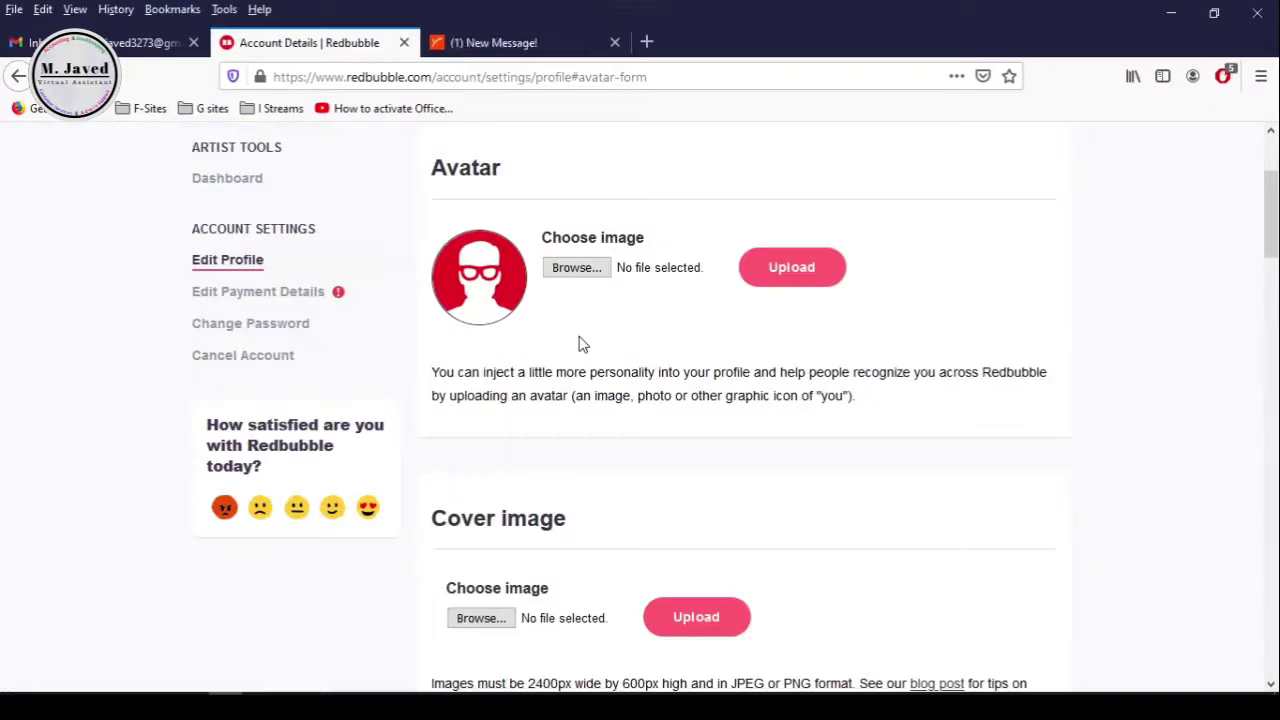
click(580, 266)
click(283, 208)
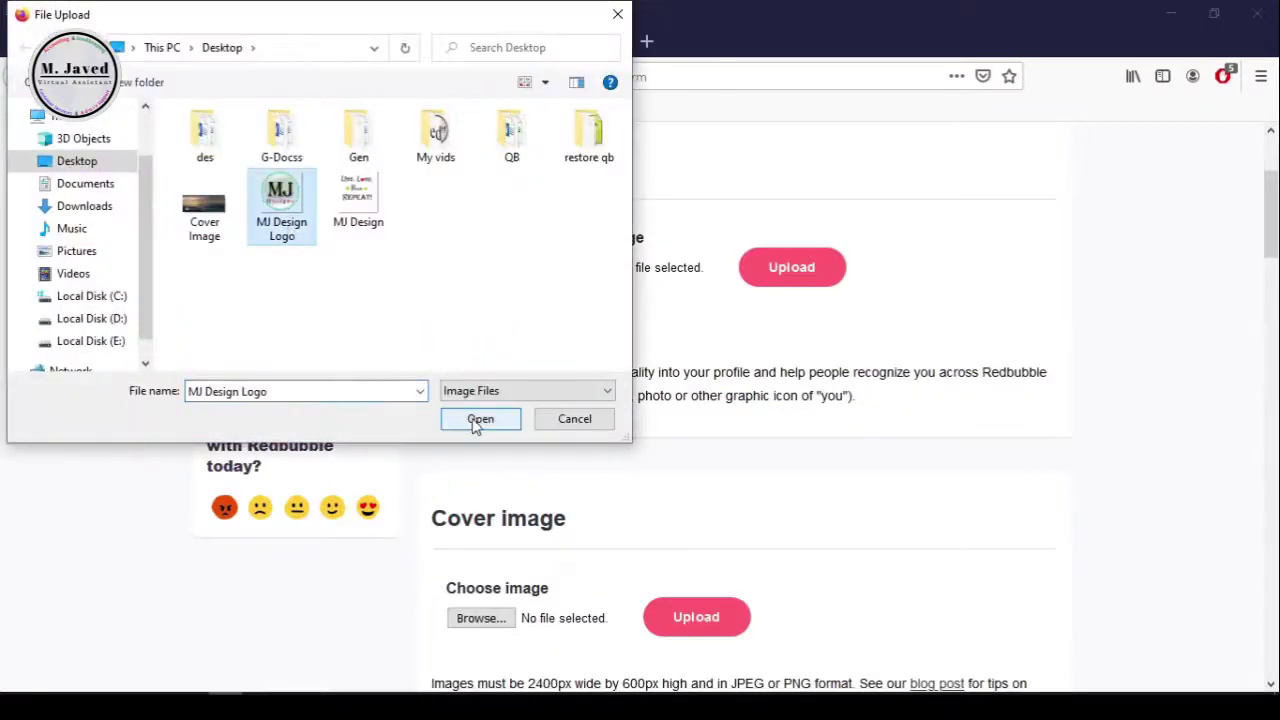
click(476, 423)
click(791, 272)
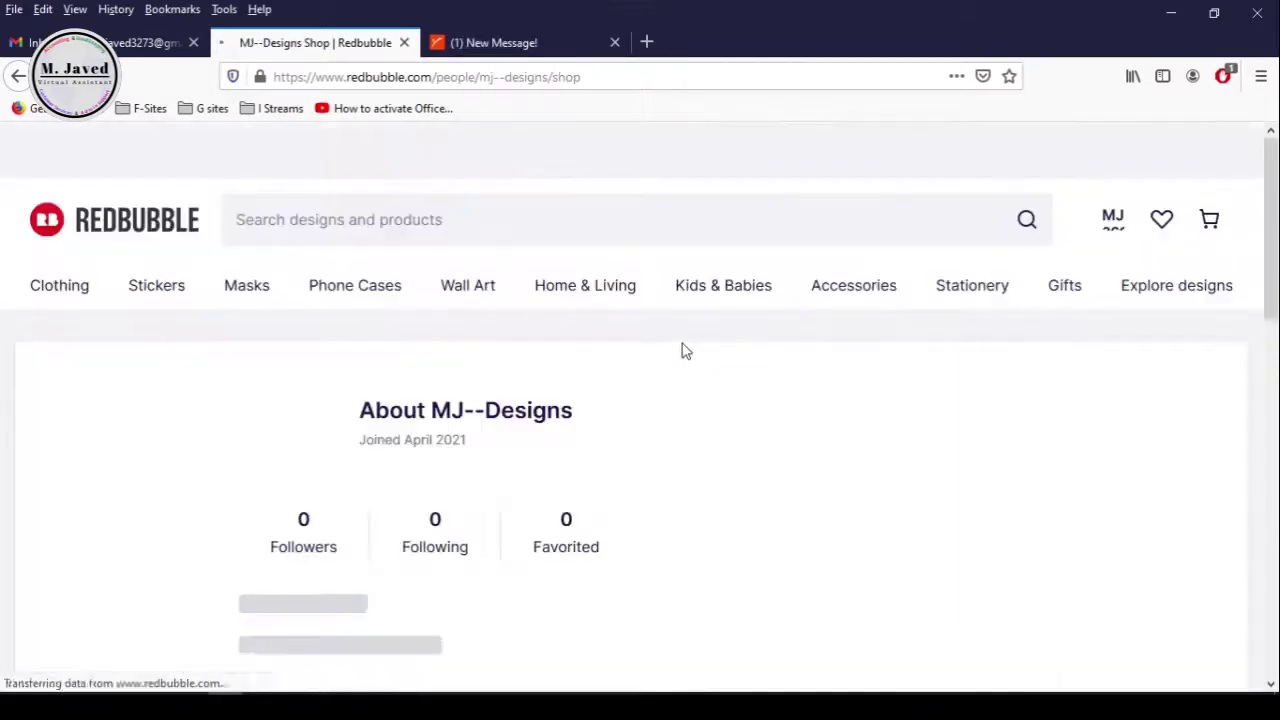
Open the account settings and upload the Cover Image file as the shop's cover image
click(1100, 235)
click(1030, 460)
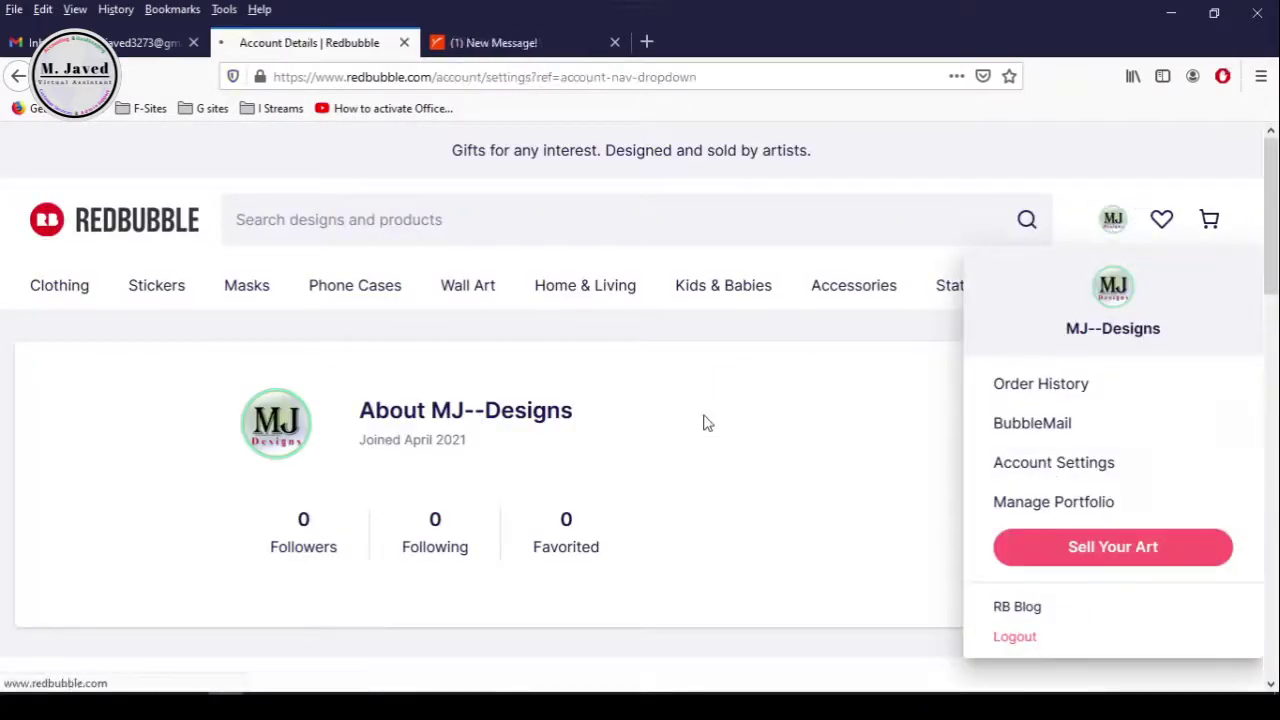
scroll(675, 413, down, 3)
scroll(675, 413, down, 3)
click(481, 376)
click(203, 196)
click(480, 417)
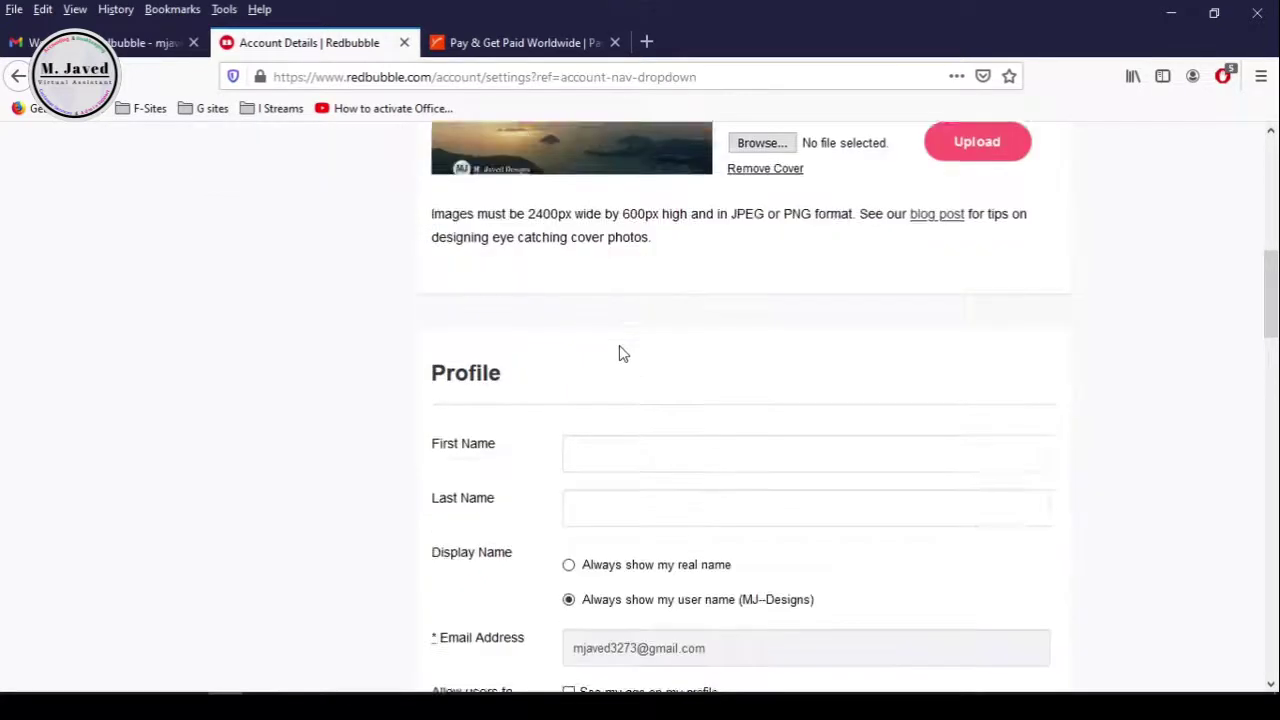
Fill in the first name, last name and a bio describing the designs, and subscribe to email notifications for BubbleMail messages
scroll(617, 351, down, 3)
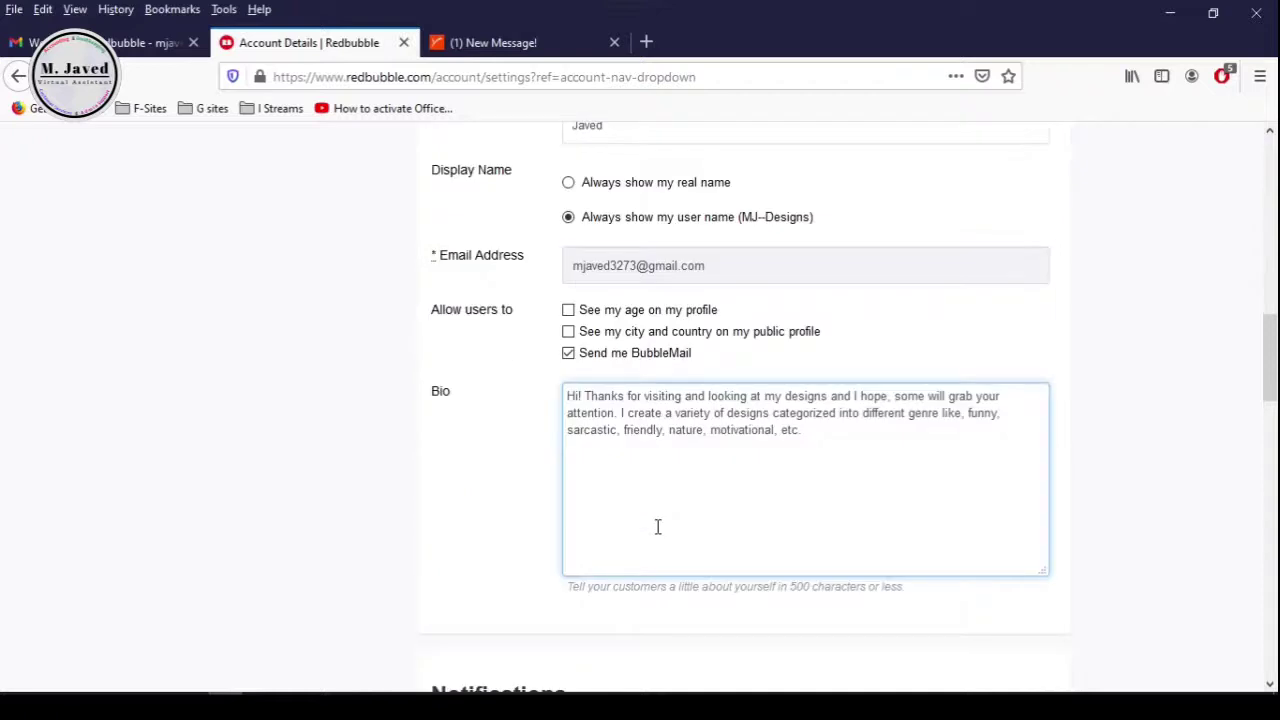
scroll(620, 490, down, 5)
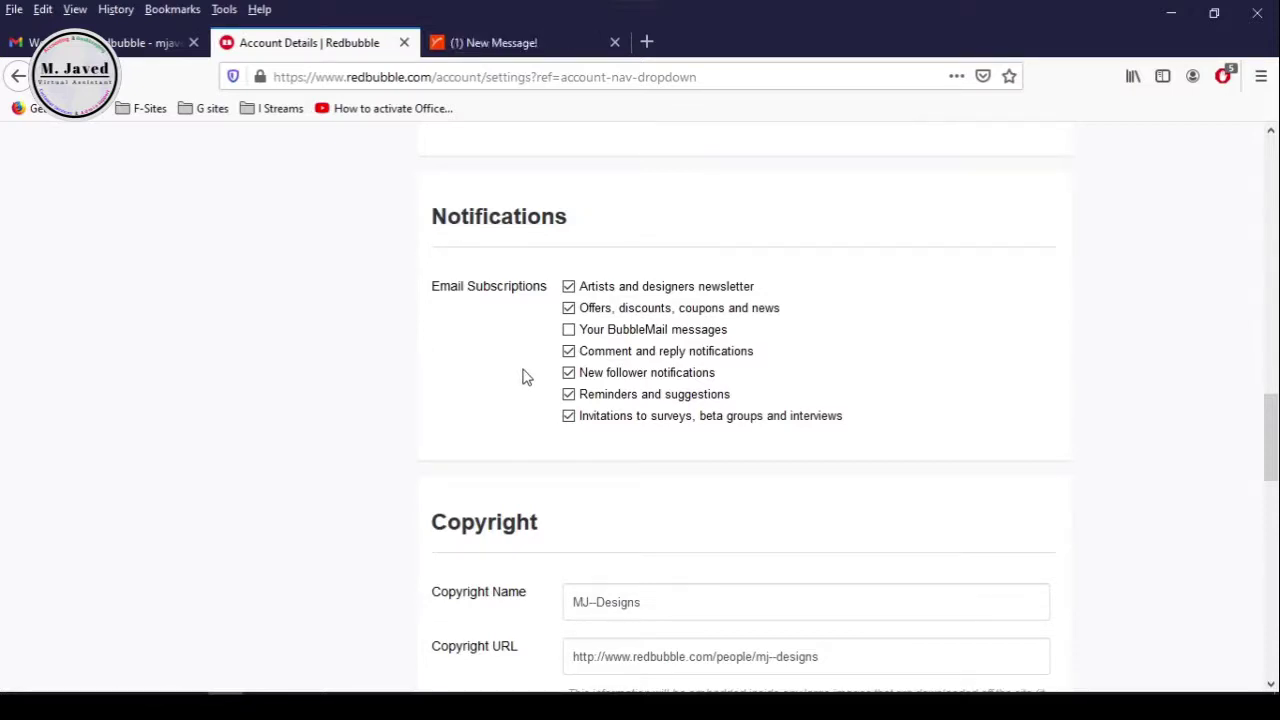
click(568, 330)
Enable showing content marked as mature in the image settings and save the profile changes
scroll(562, 485, down, 2)
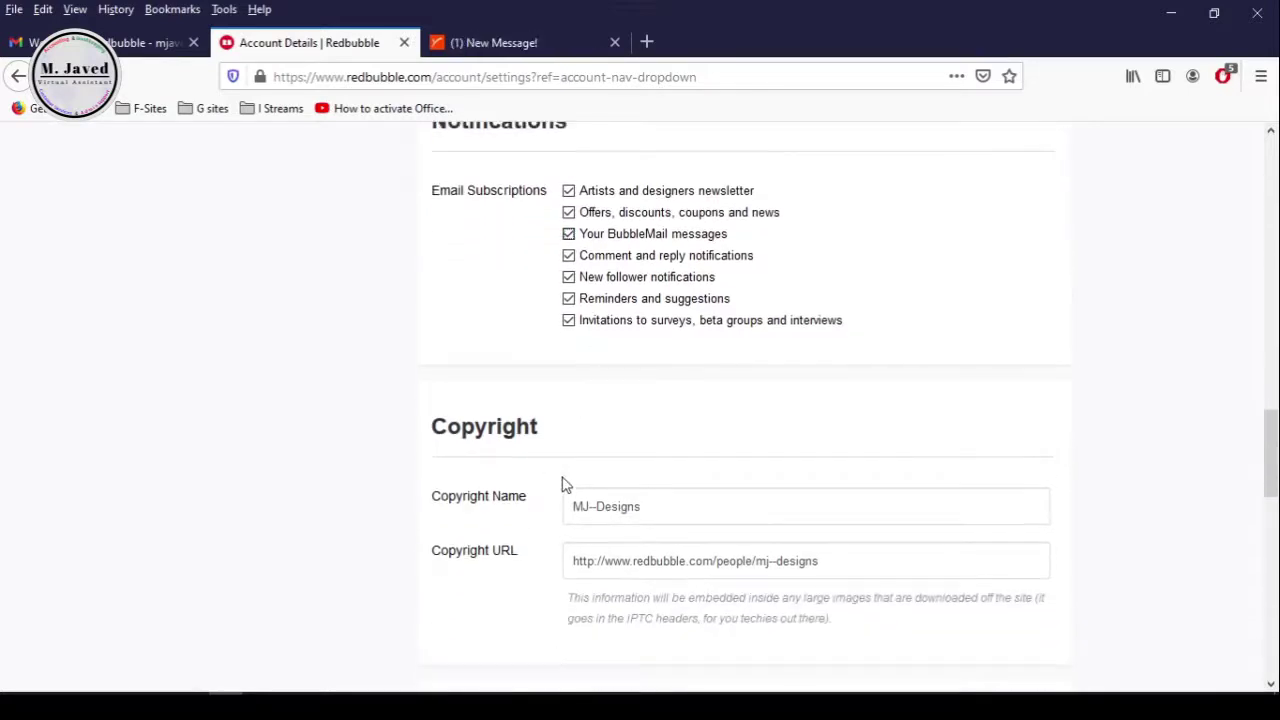
scroll(562, 485, down, 6)
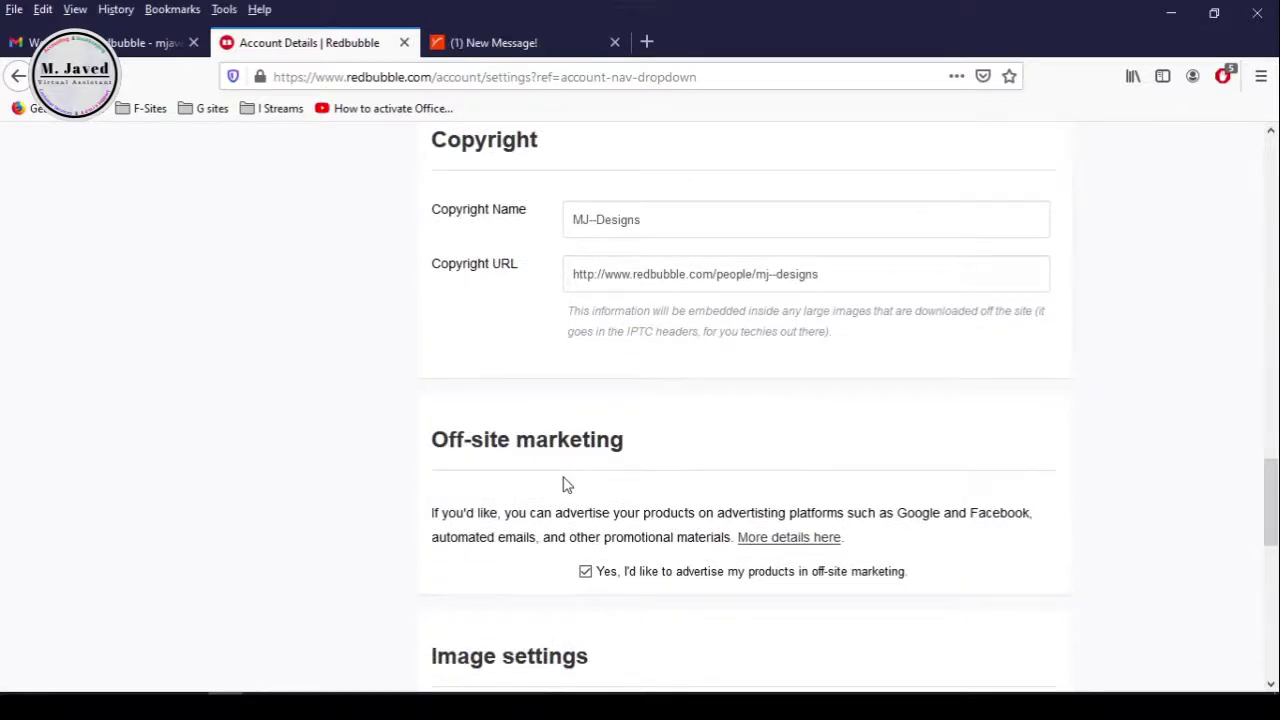
scroll(563, 485, down, 3)
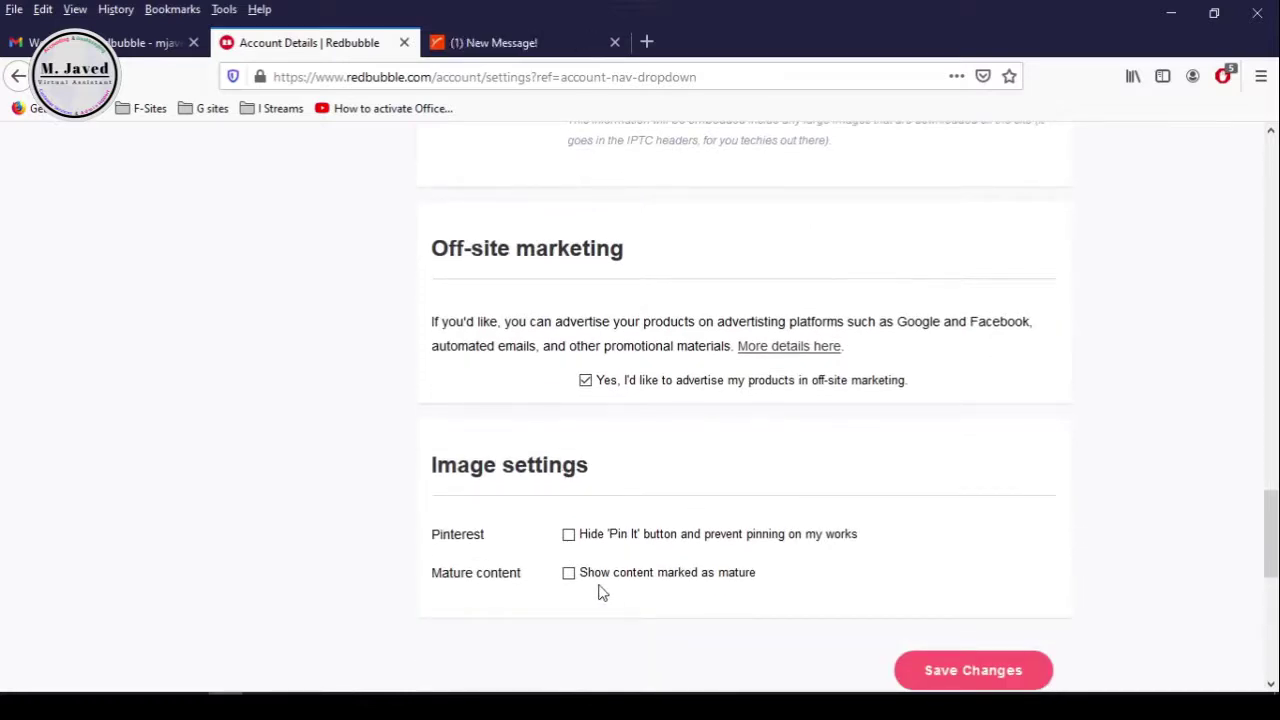
click(569, 574)
scroll(580, 600, down, 2)
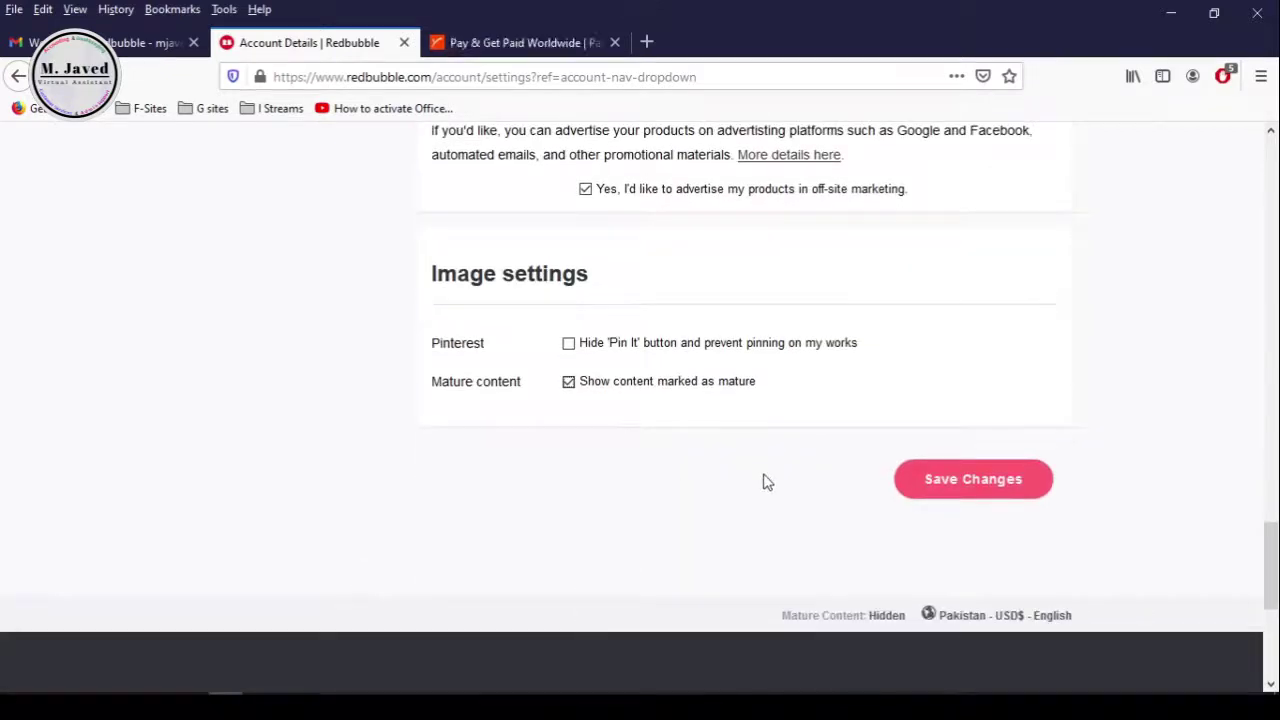
click(930, 580)
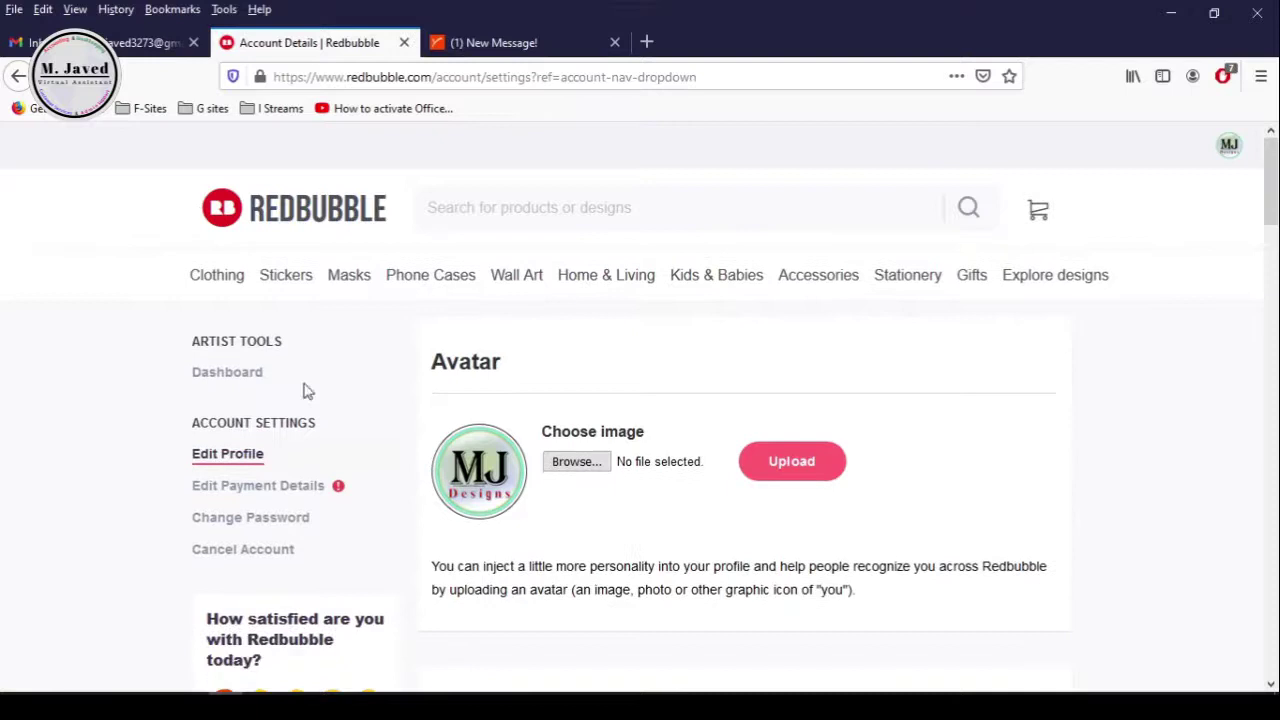
Return to the artist dashboard and open the social link setup for the shop
click(259, 375)
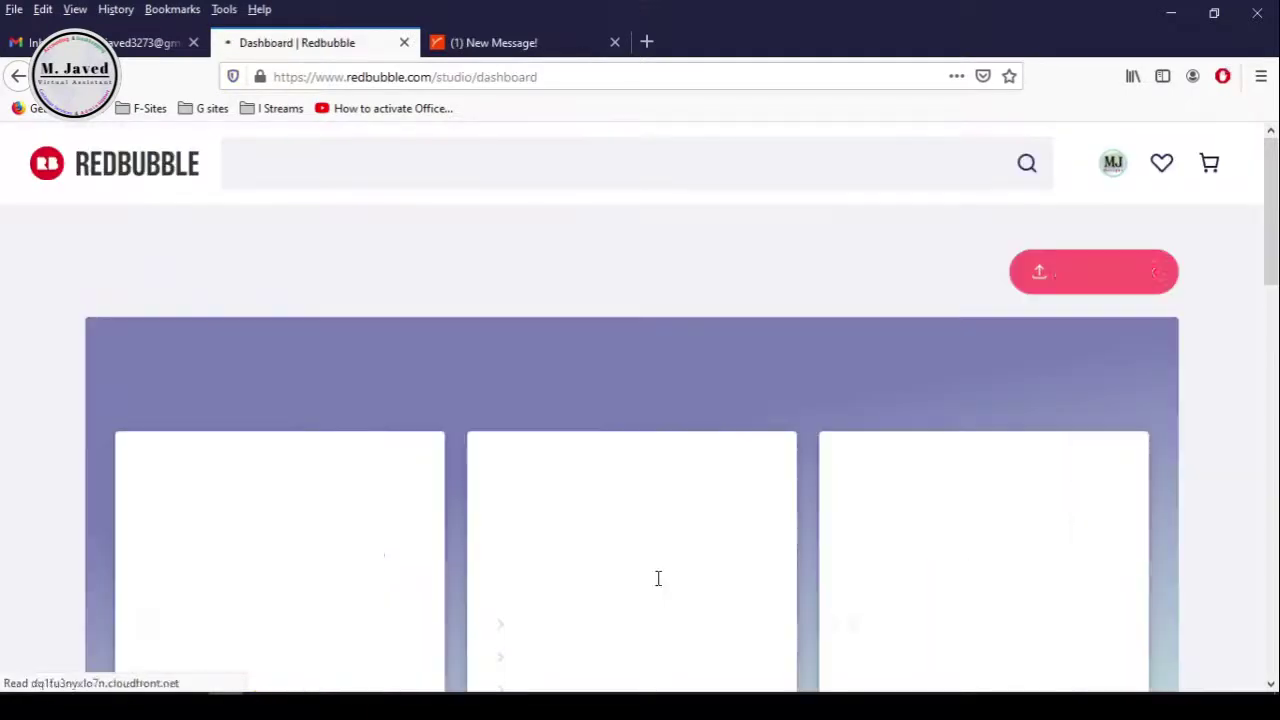
scroll(640, 550, down, 2)
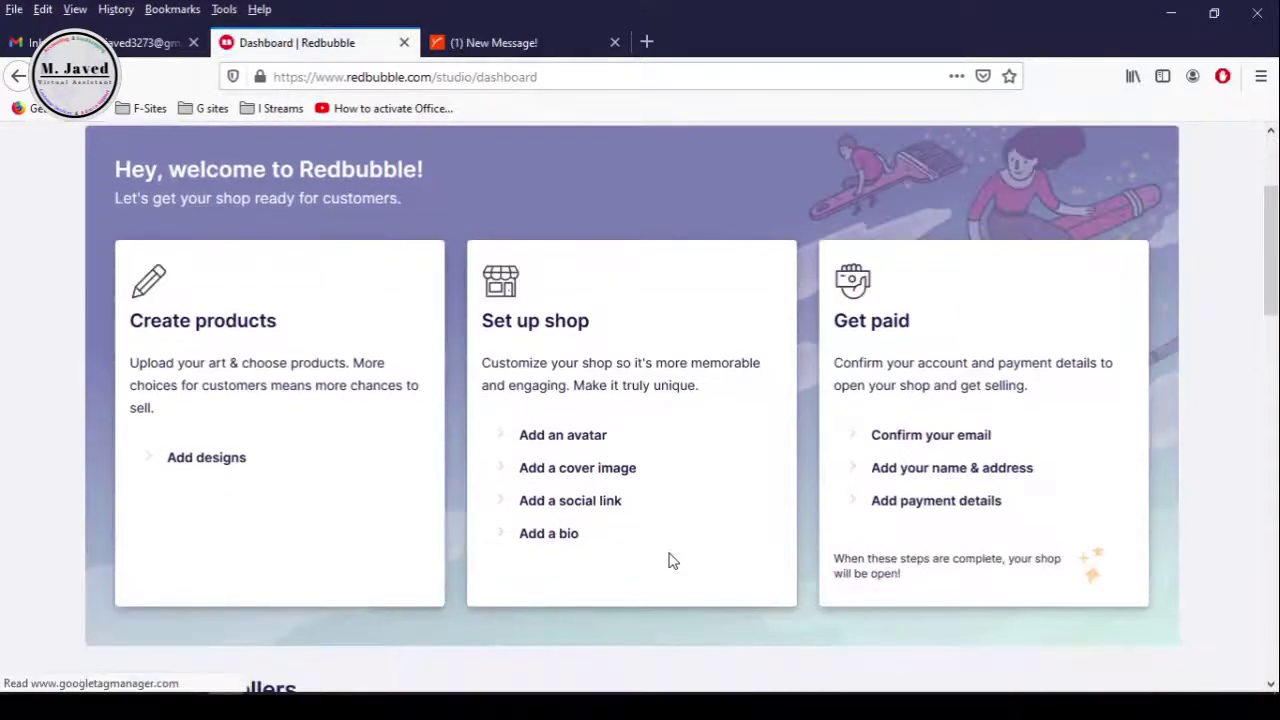
scroll(671, 560, down, 3)
scroll(669, 560, up, 4)
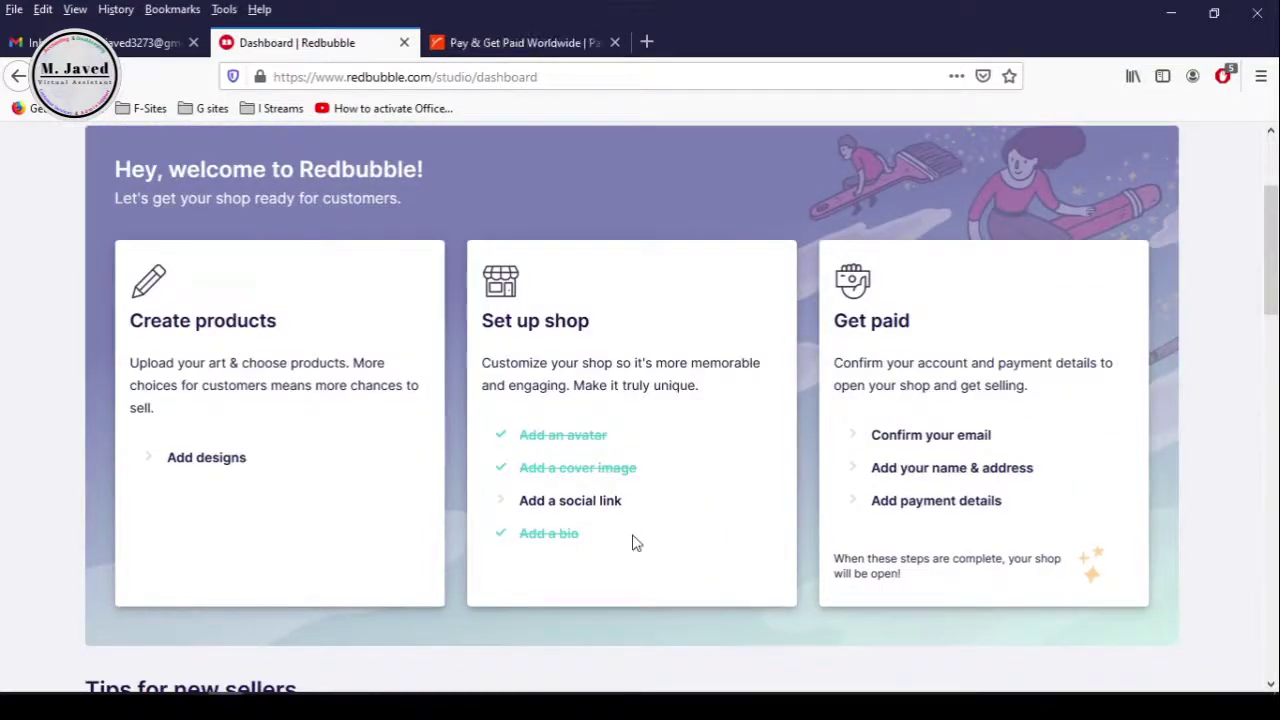
click(604, 506)
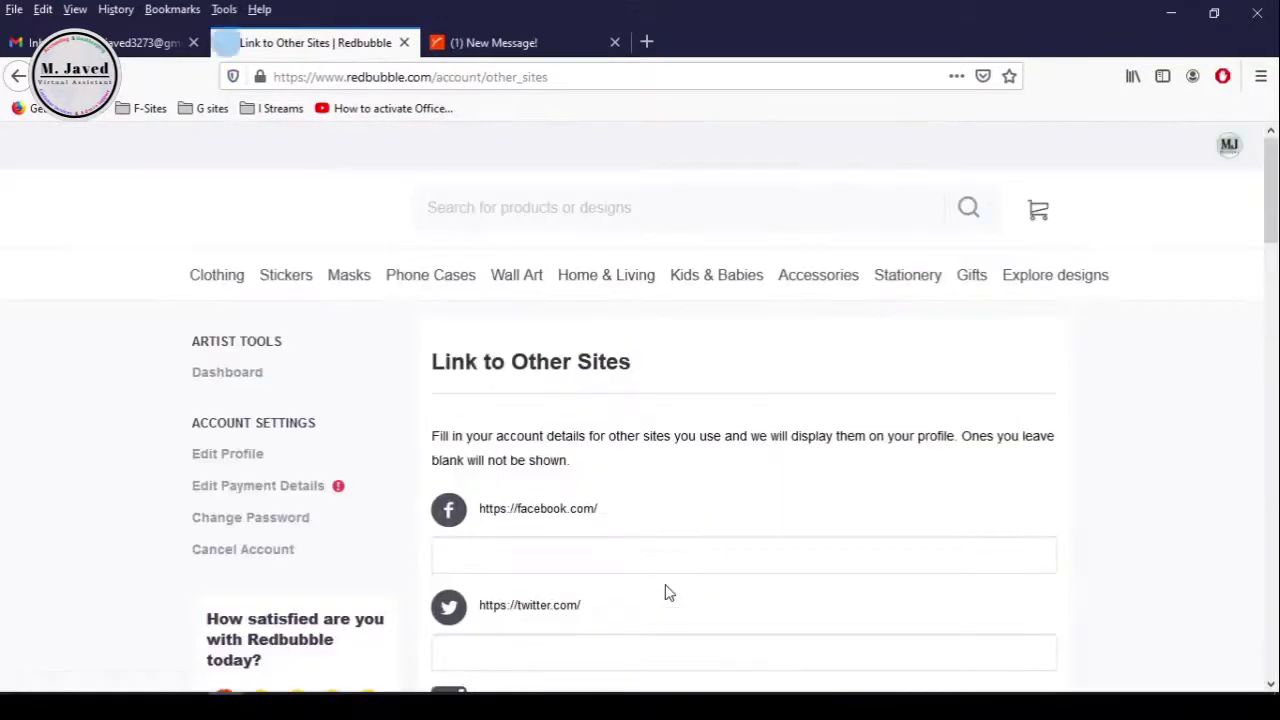
Enter the shop owner's Facebook profile URL in the Facebook link field
scroll(656, 549, down, 1)
scroll(656, 549, down, 1)
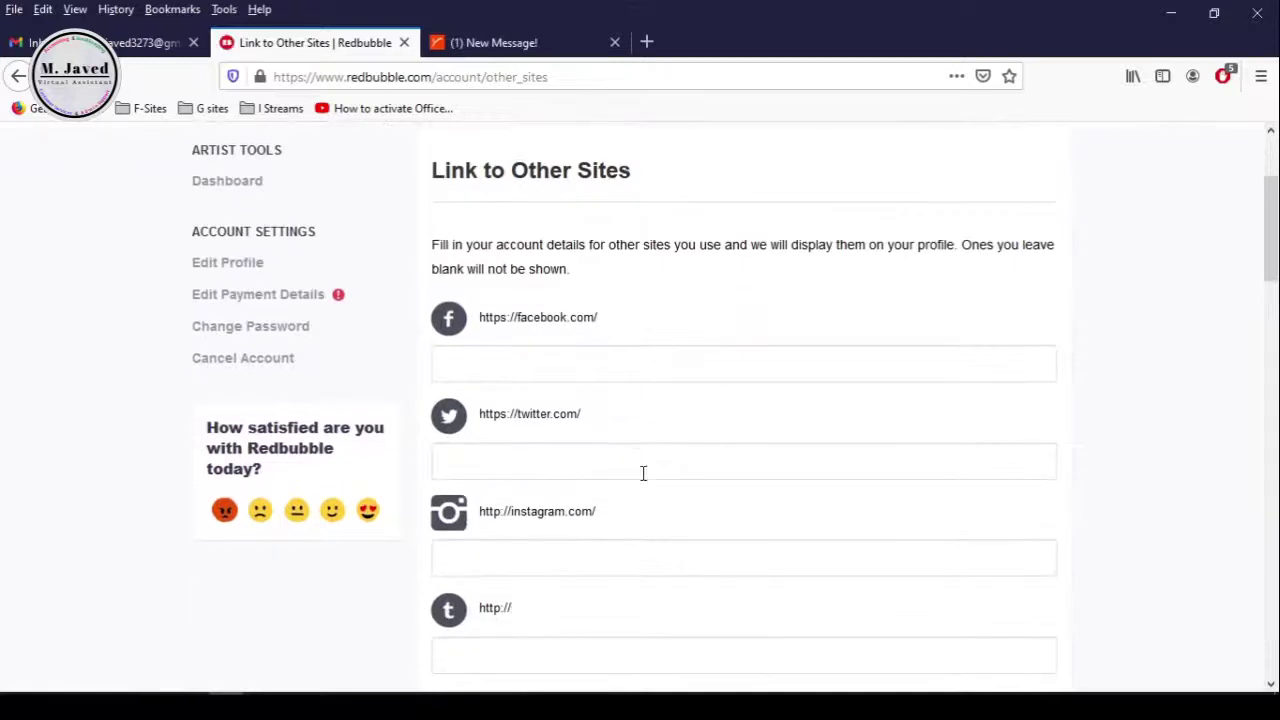
click(581, 365)
text(https://www.facebook.com/mjaved.va)
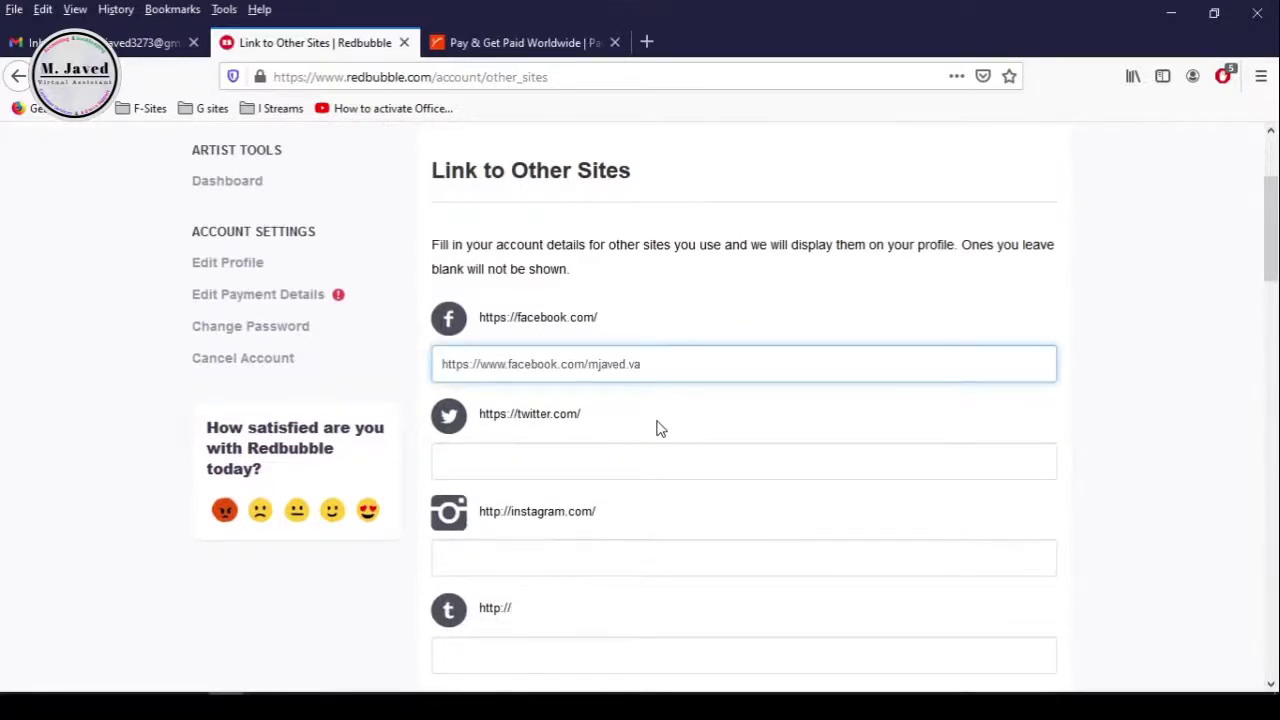
click(680, 330)
Review the other site links and the portfolio embed settings, and save the social link
scroll(669, 405, down, 6)
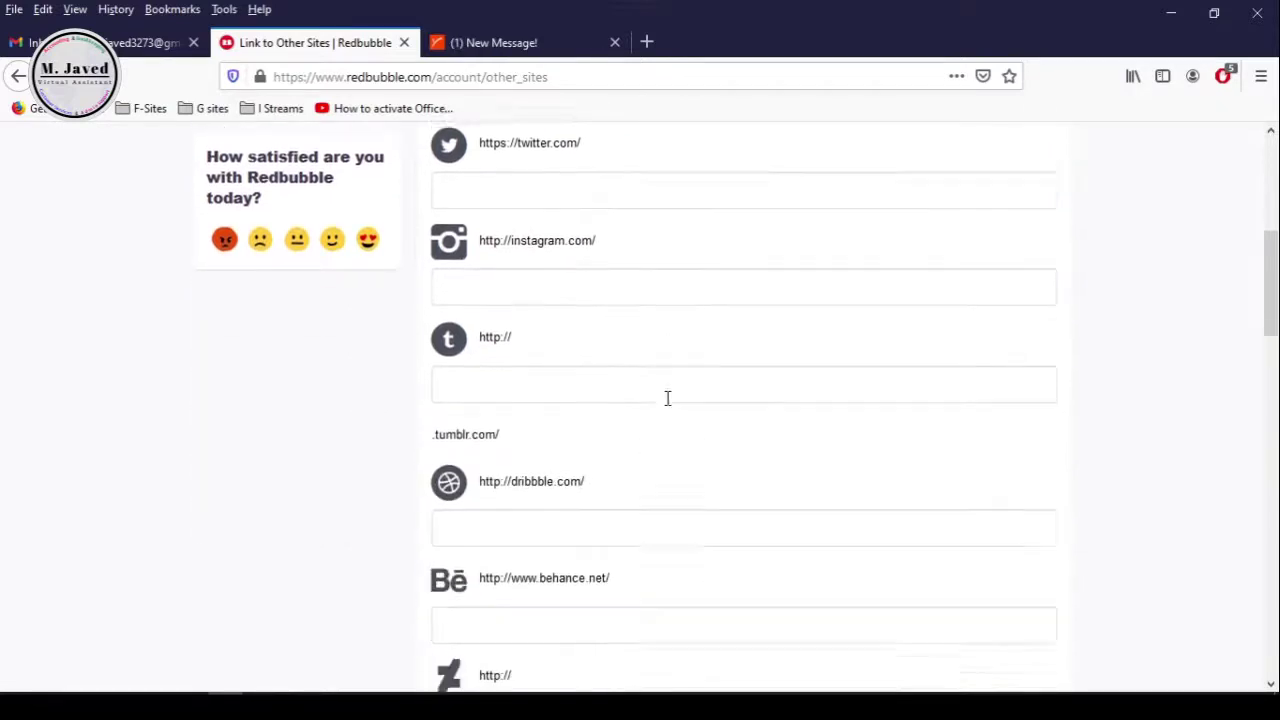
scroll(667, 400, up, 7)
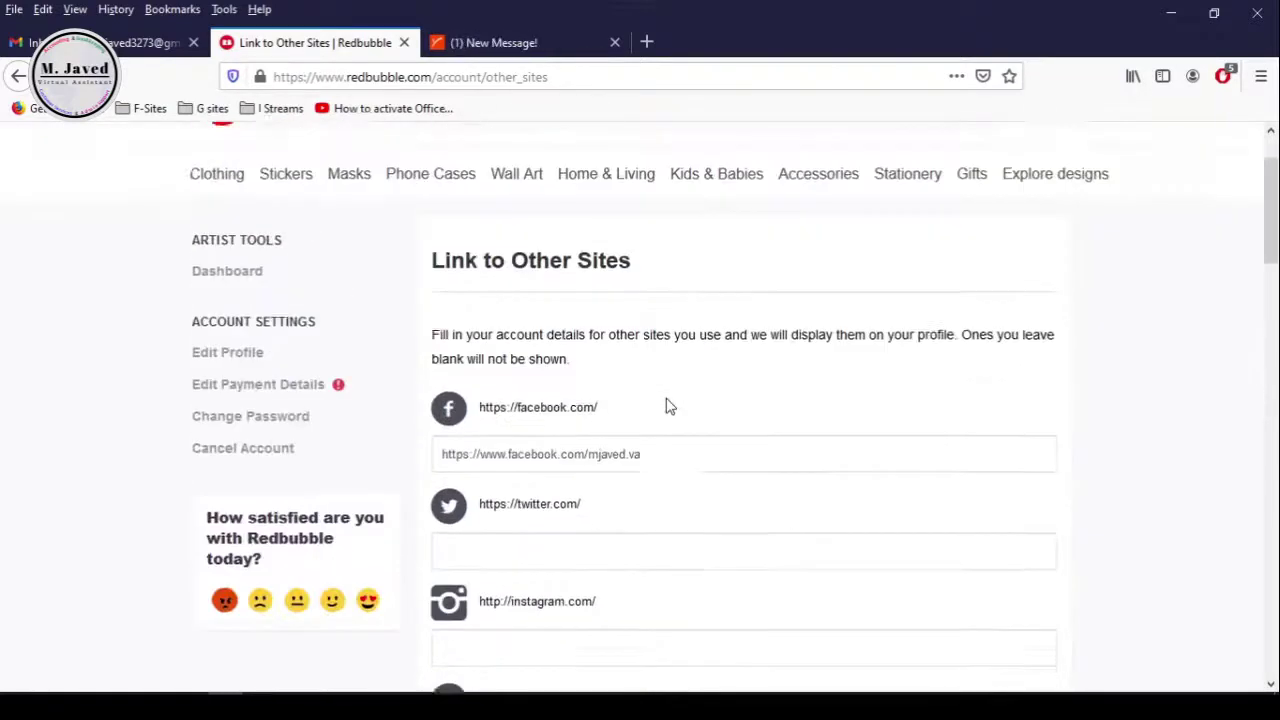
scroll(668, 402, down, 10)
scroll(667, 400, up, 2)
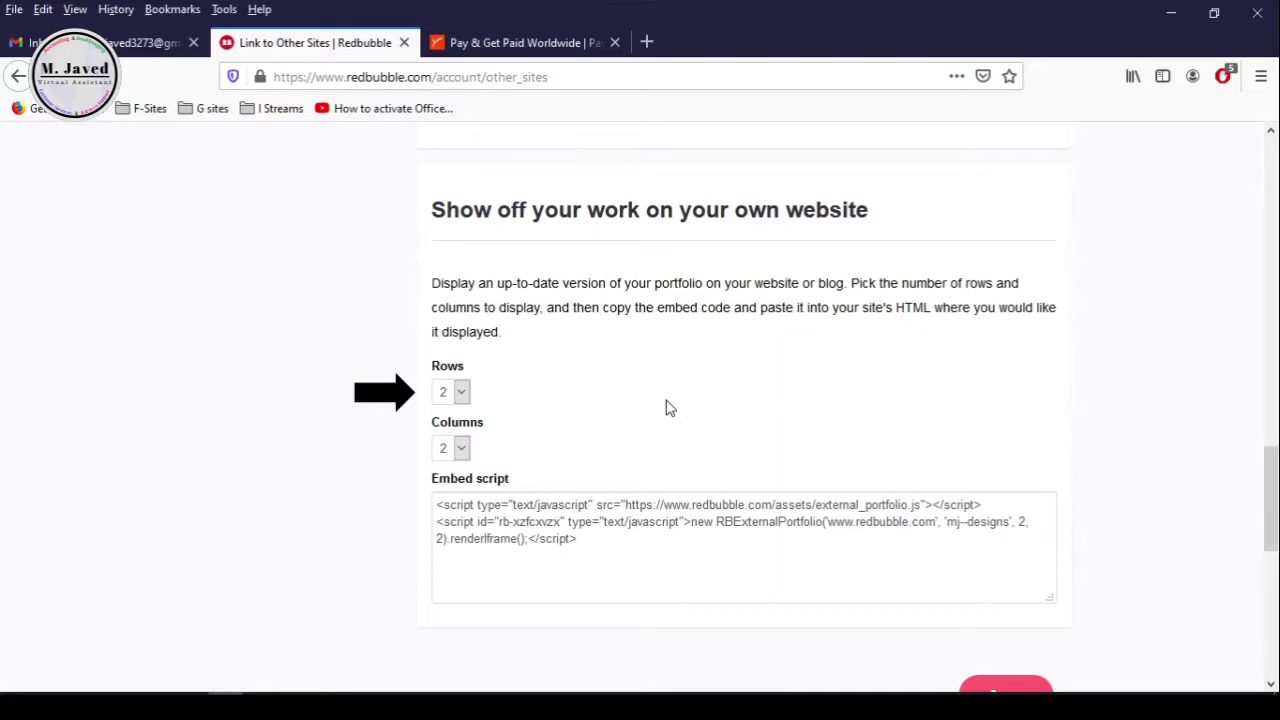
scroll(668, 404, down, 4)
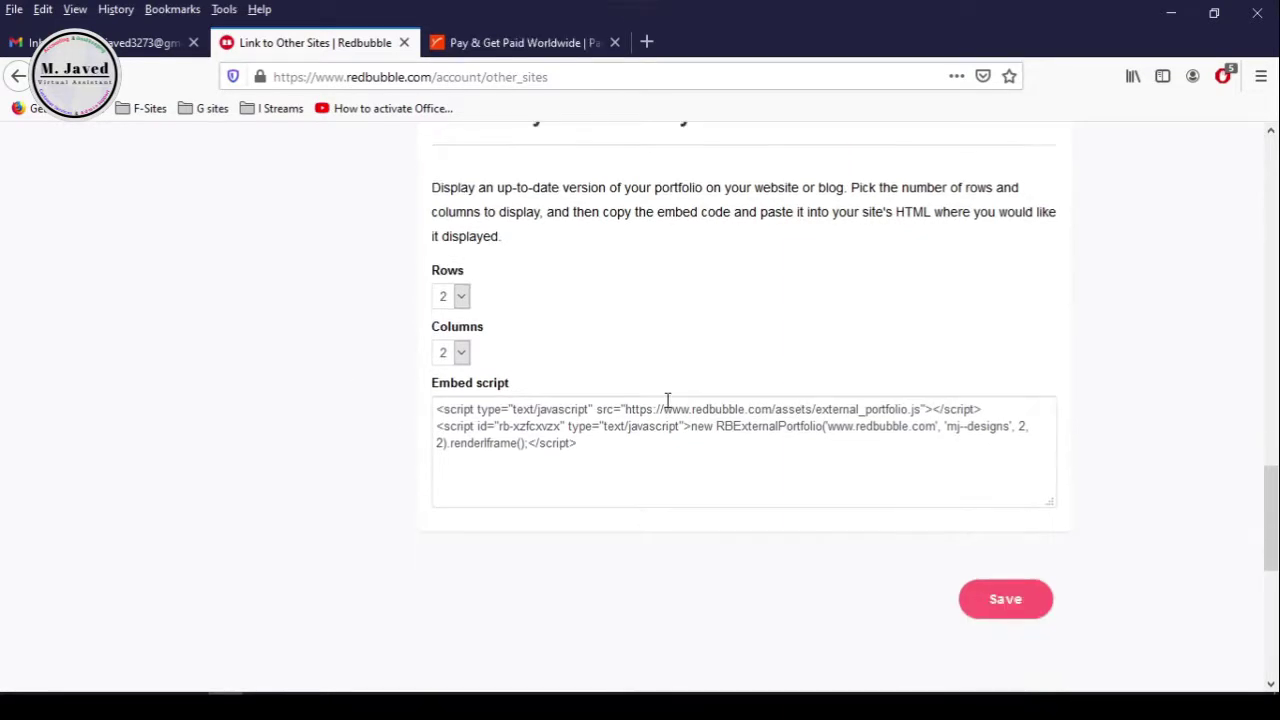
scroll(668, 512, up, 4)
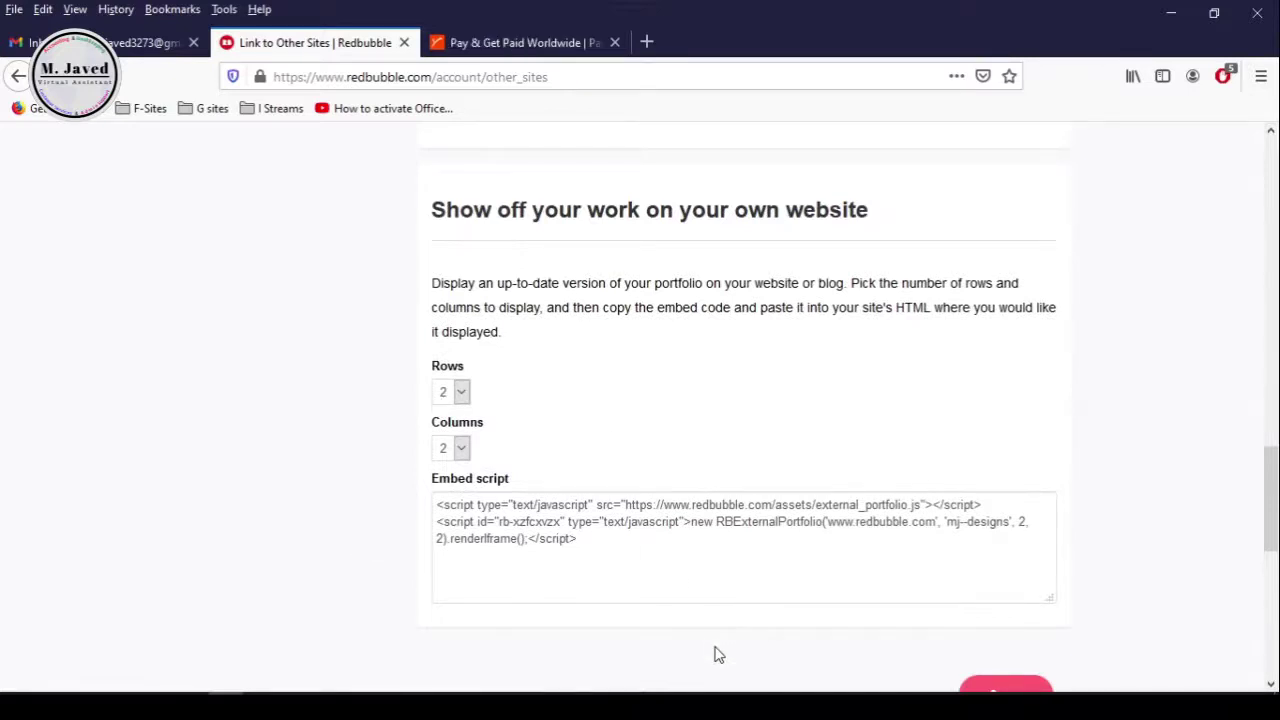
scroll(720, 651, down, 2)
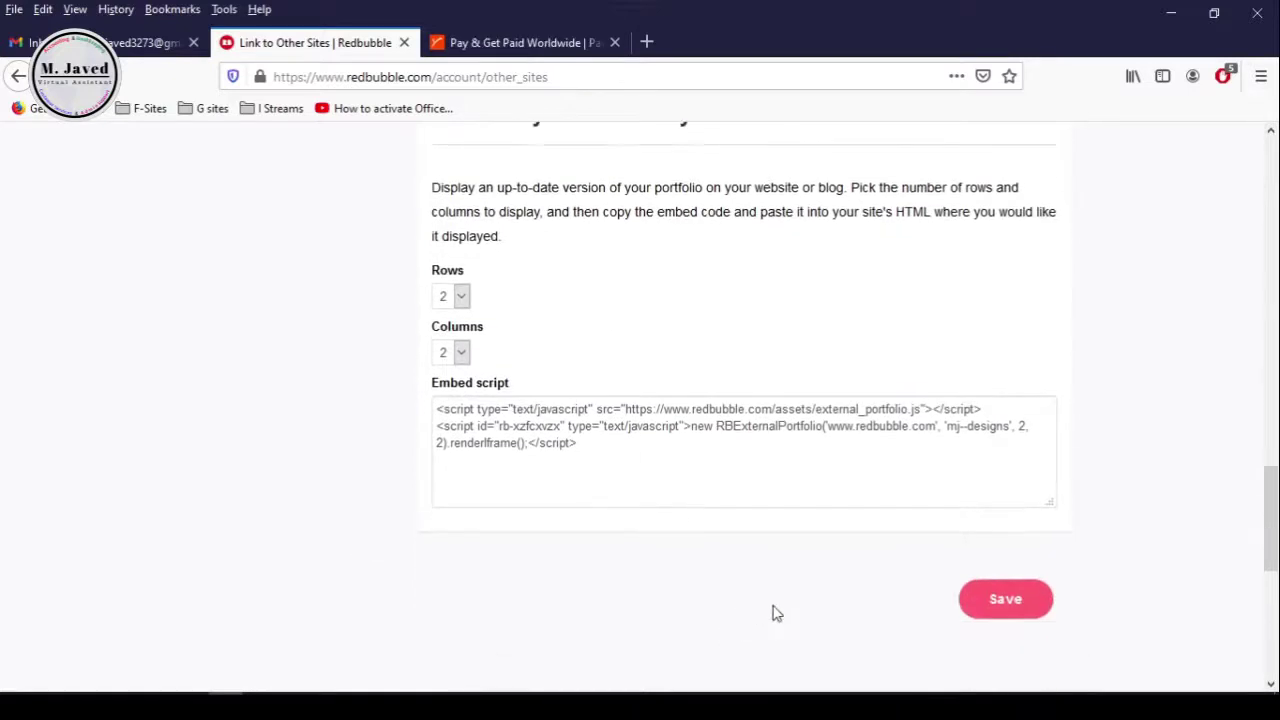
click(988, 609)
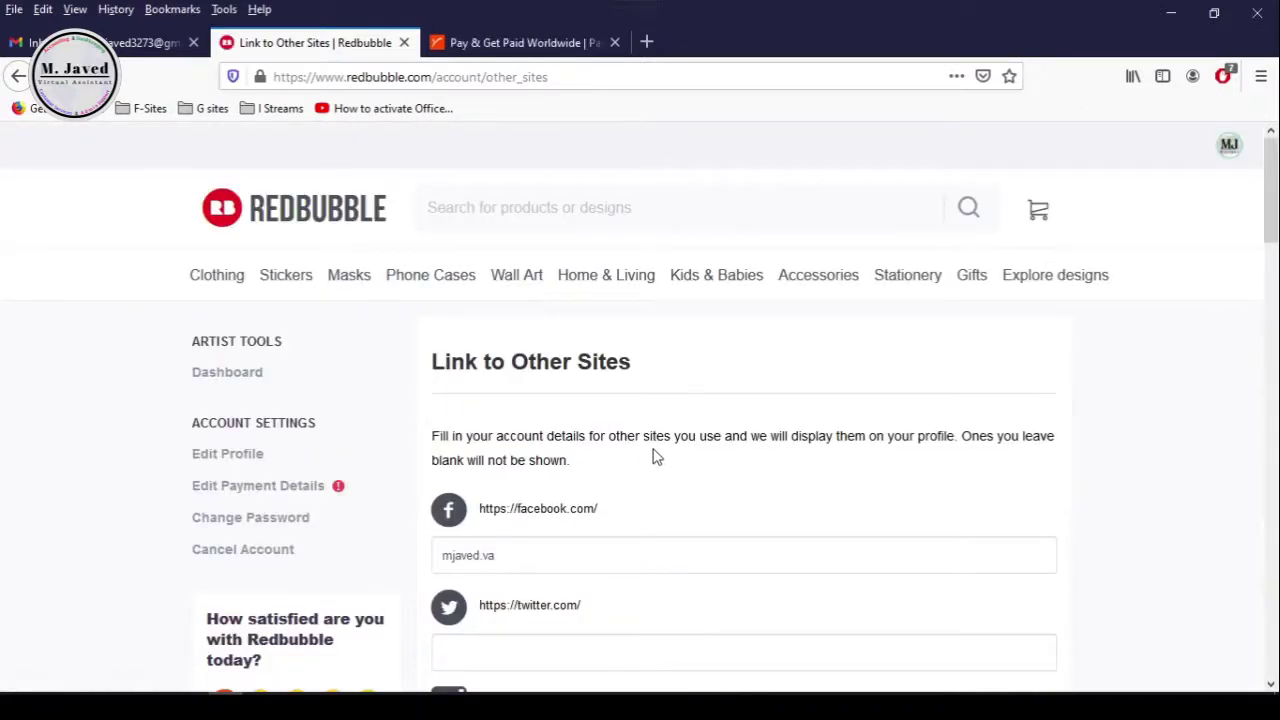
Return to the dashboard and open the email confirmation item of the payment setup
click(250, 376)
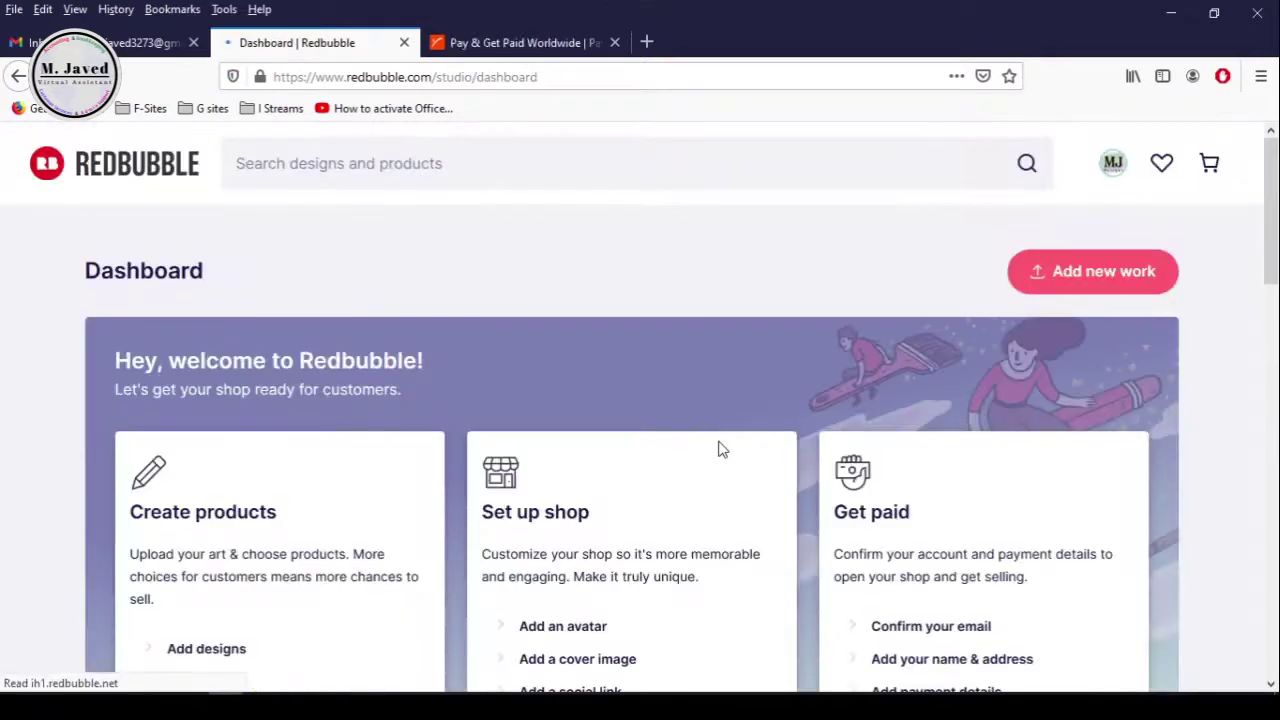
scroll(636, 480, down, 3)
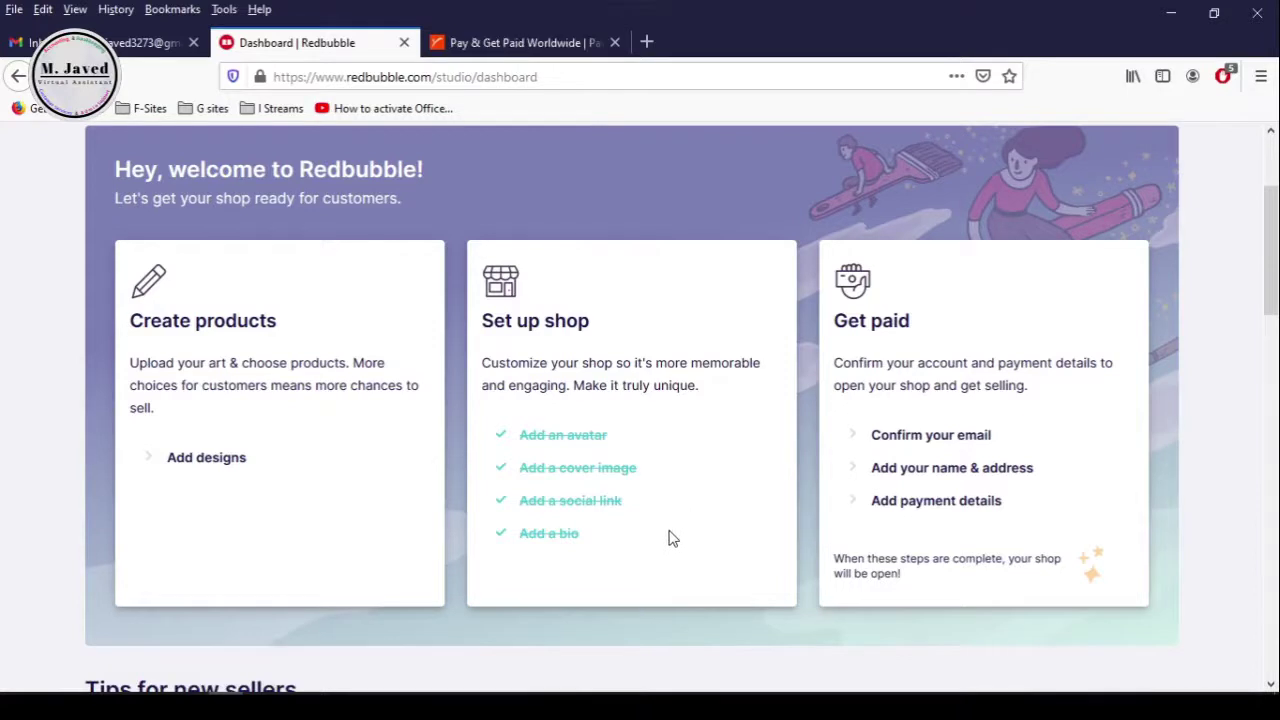
click(897, 447)
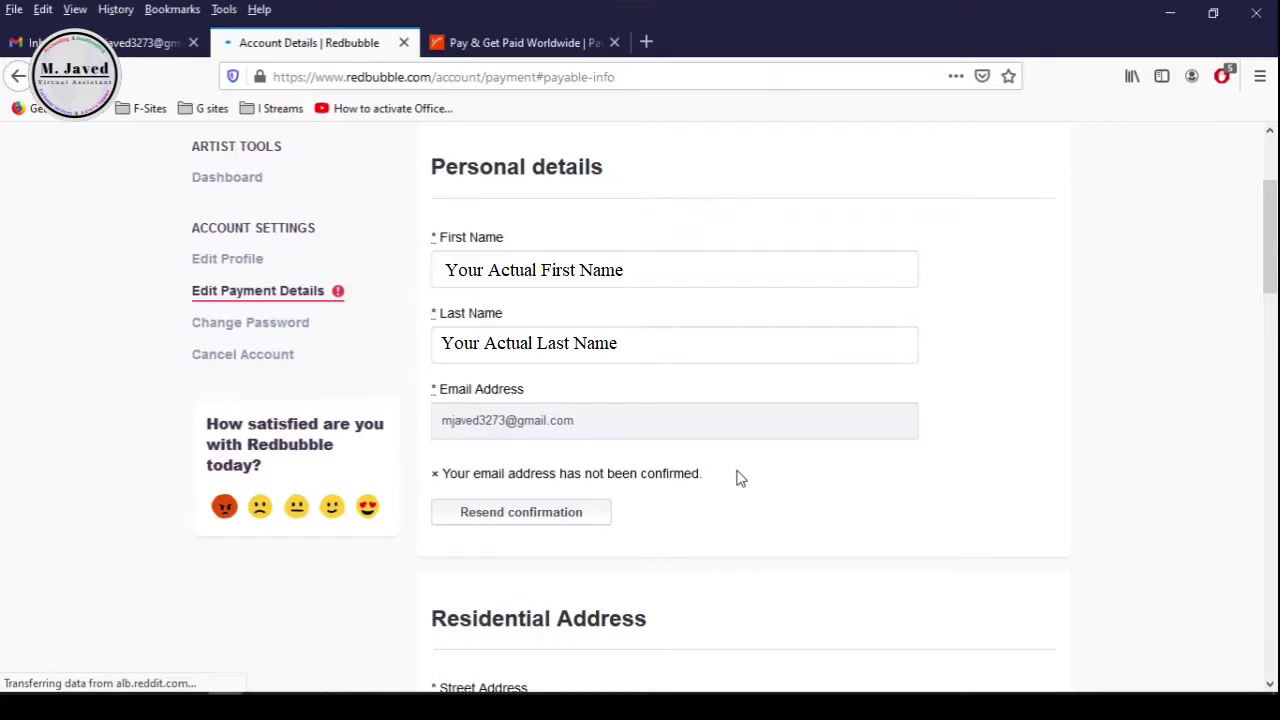
Review the personal and address details, and set the payment currency to United States Dollars (USD) - PayPal or ACH Bank Transfer
scroll(746, 497, down, 5)
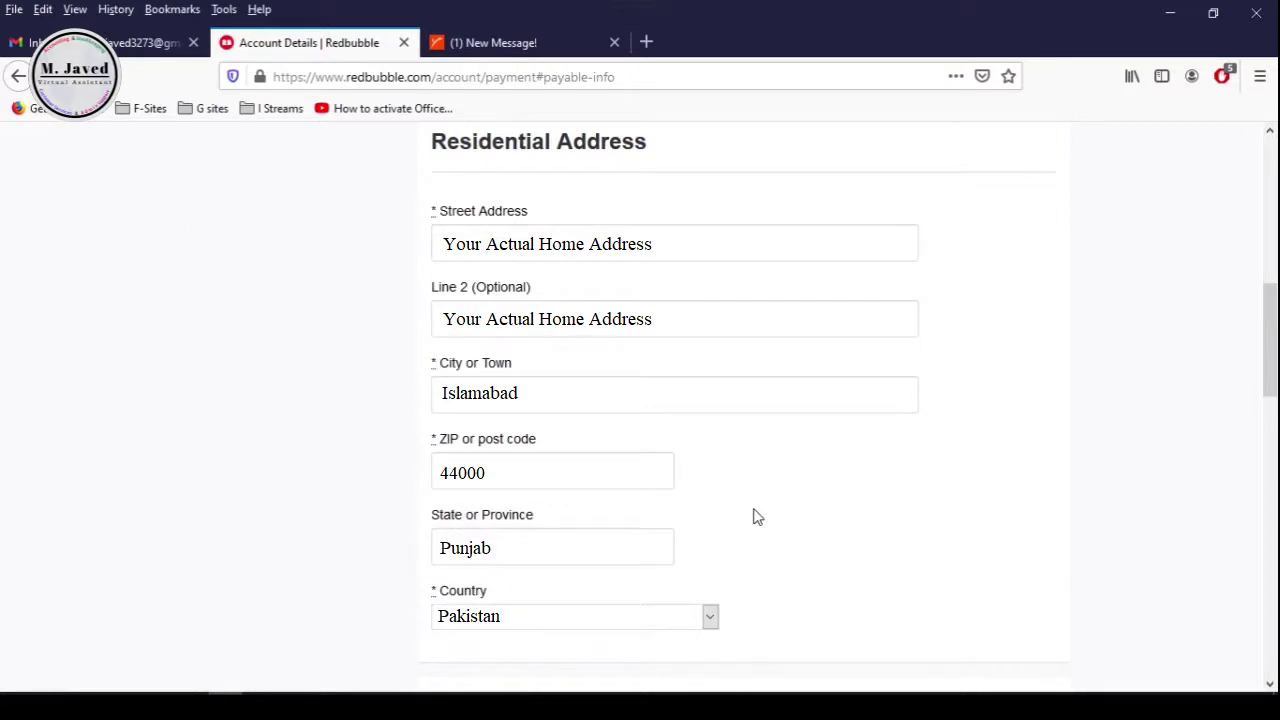
scroll(765, 512, down, 5)
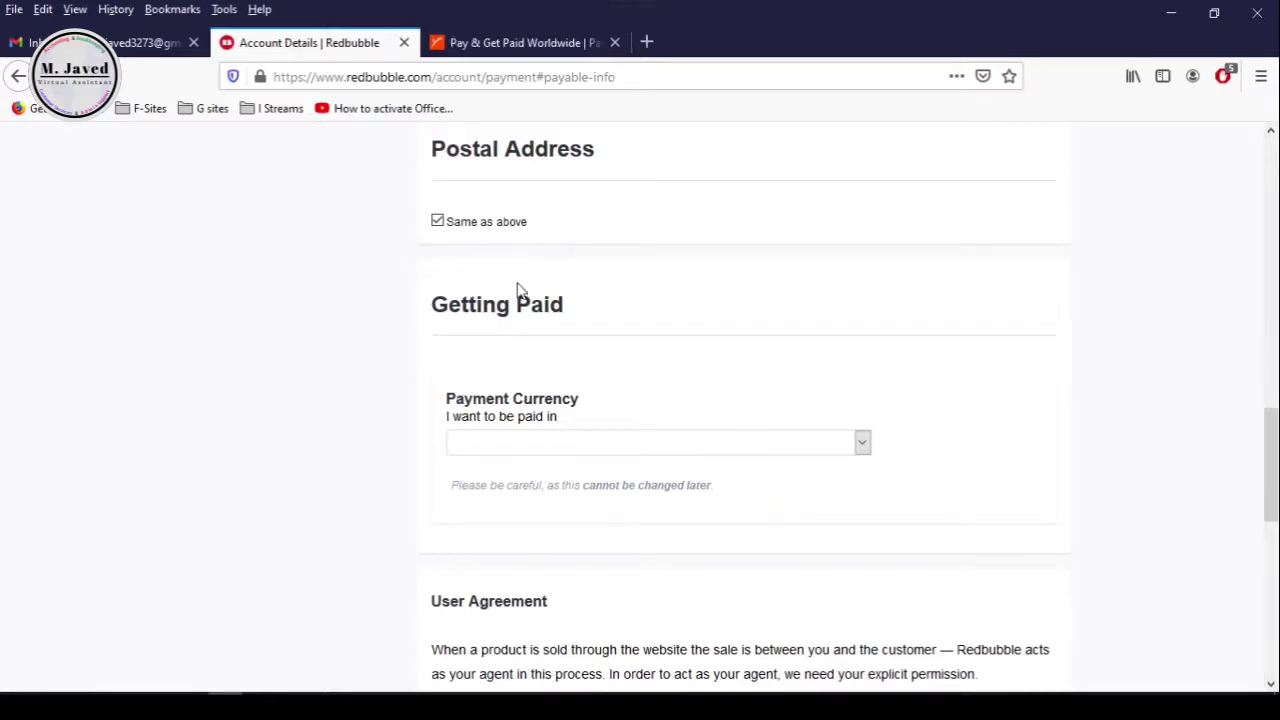
click(862, 444)
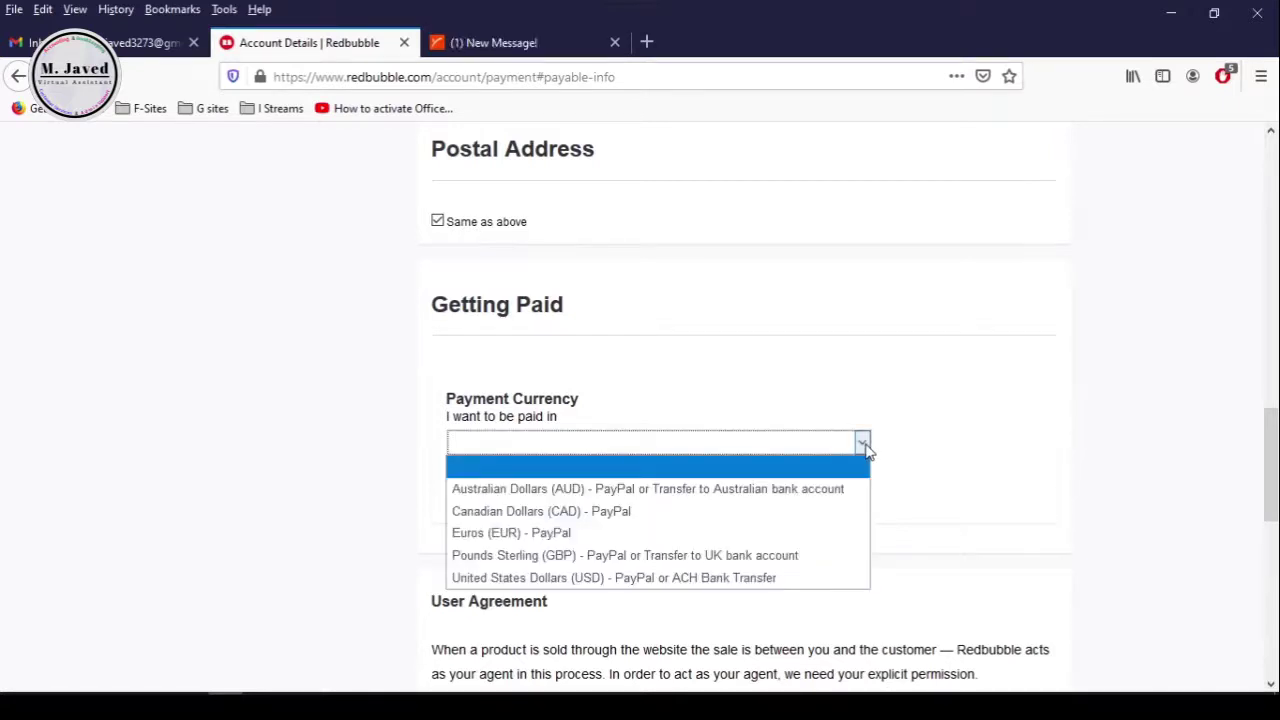
click(790, 578)
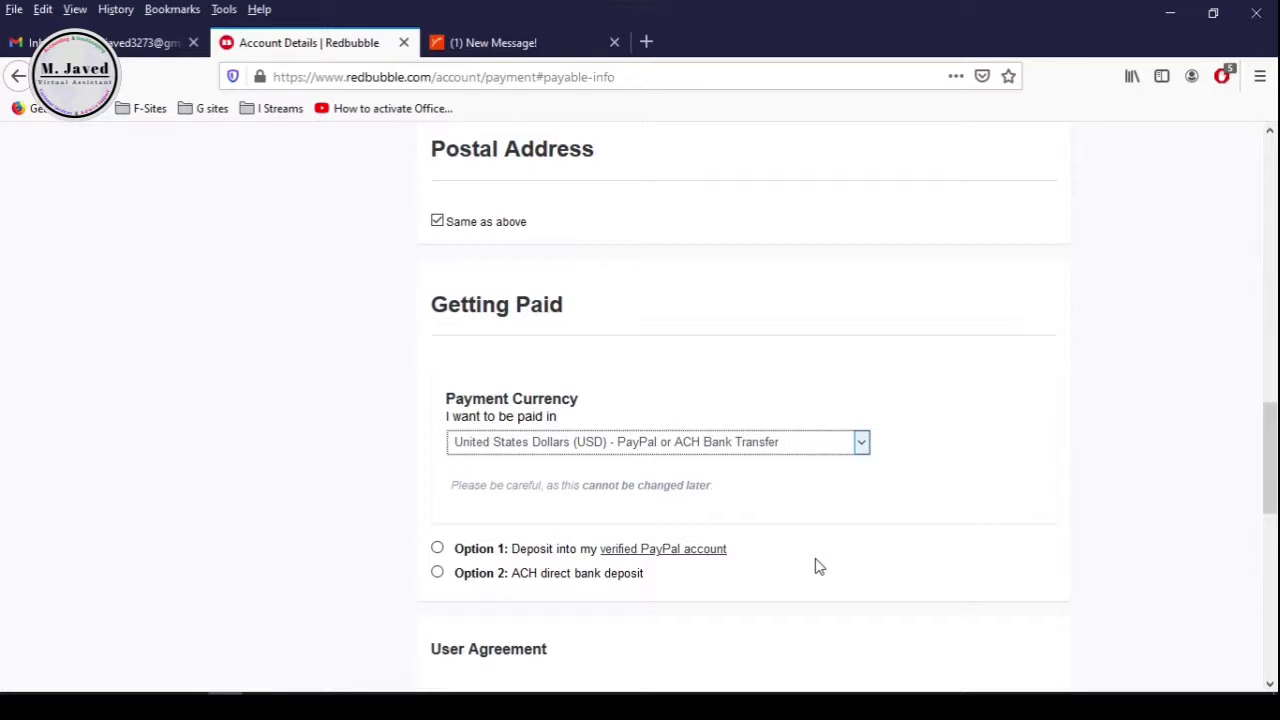
View the verified PayPal deposit option, select ACH direct bank deposit instead, and review the bank account fields it requires
scroll(815, 566, down, 2)
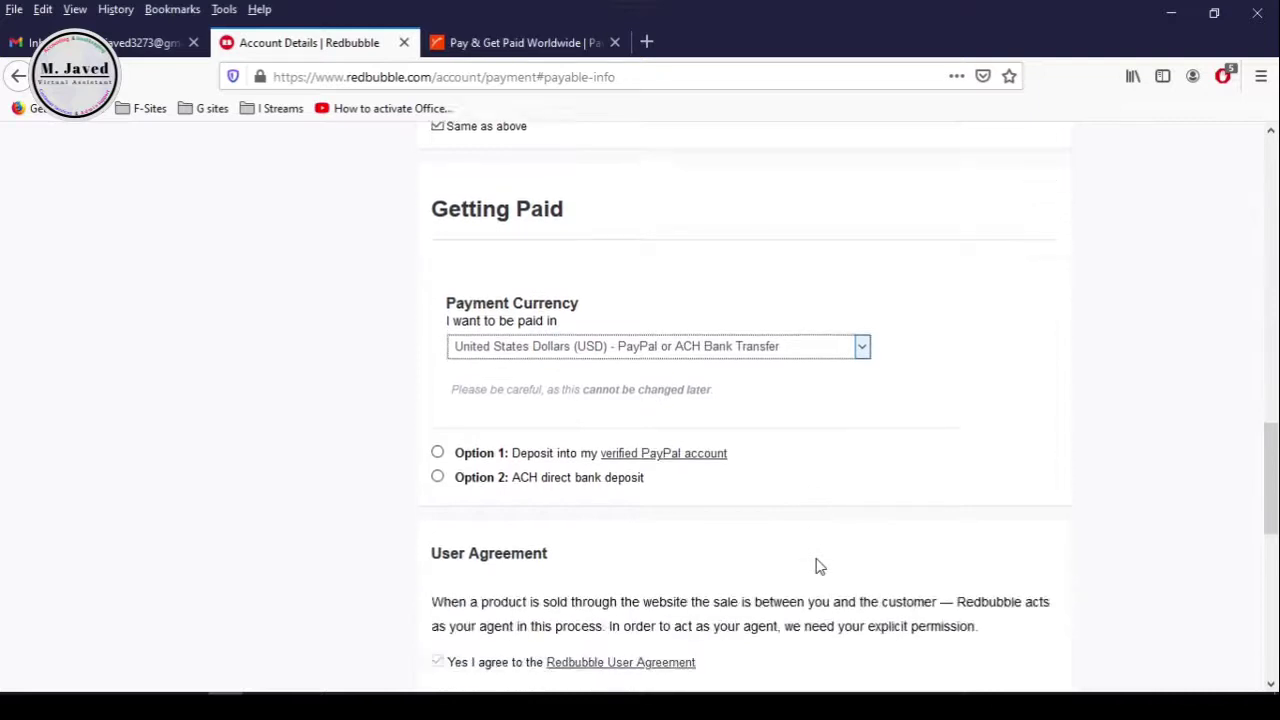
click(437, 453)
scroll(437, 458, down, 2)
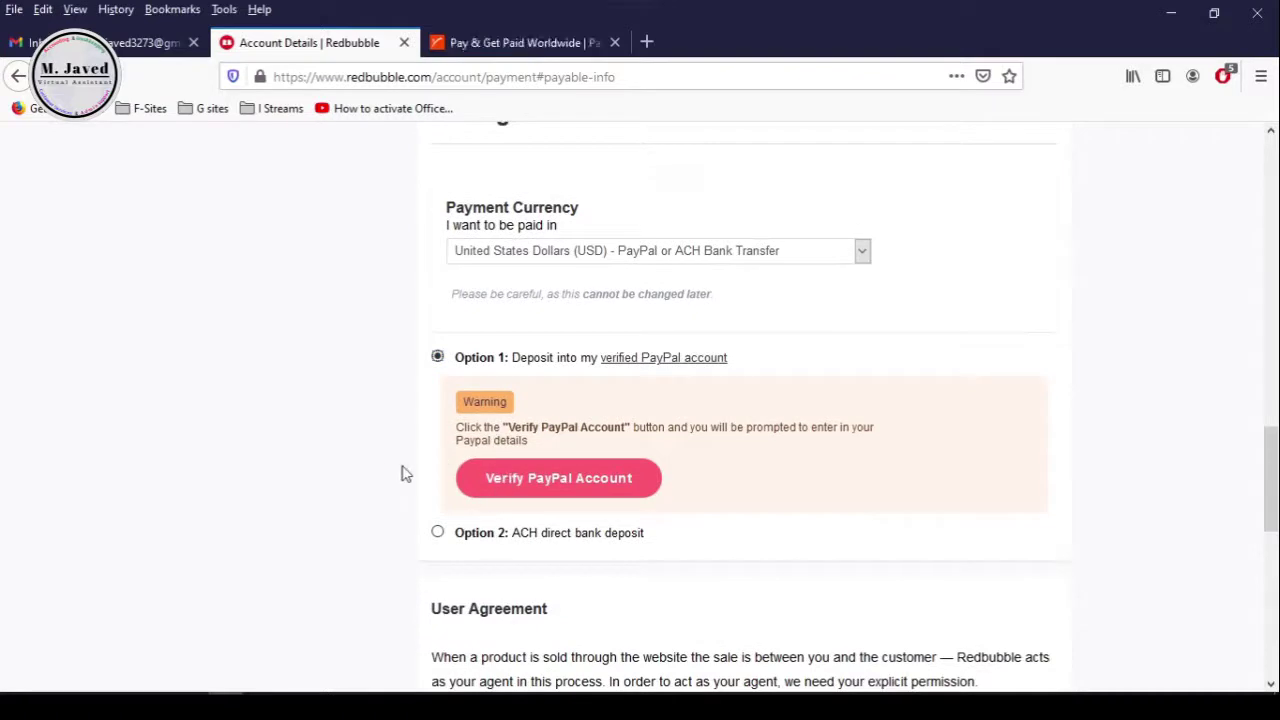
click(437, 358)
click(437, 532)
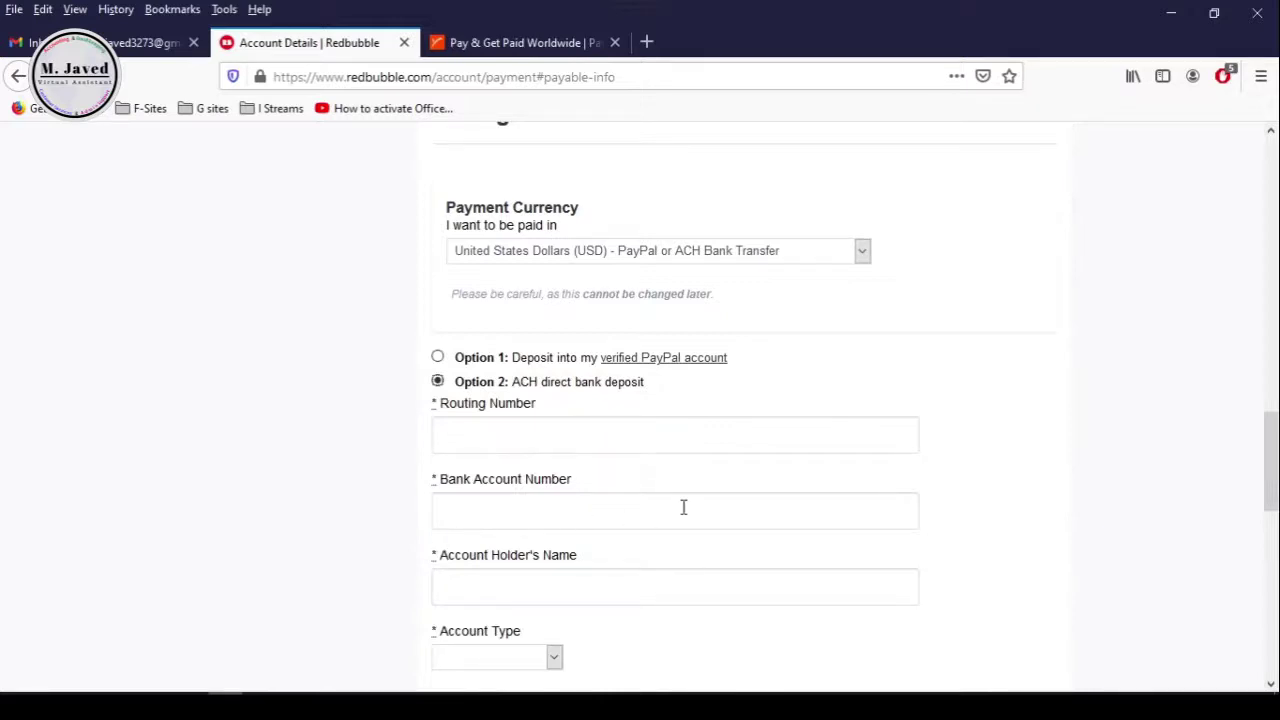
scroll(754, 505, down, 2)
scroll(754, 505, down, 2)
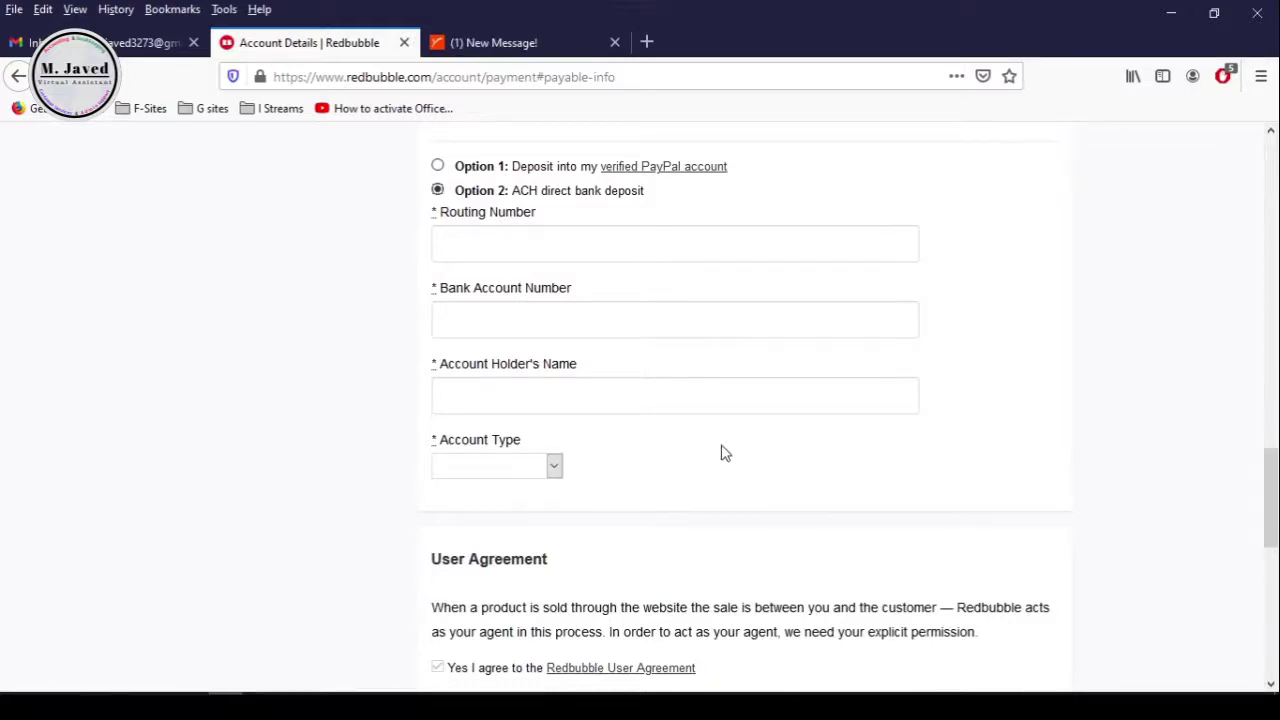
Switch to Payoneer, go to the account sign-in, and open the Global Payment Service from the account dashboard
click(525, 42)
click(985, 168)
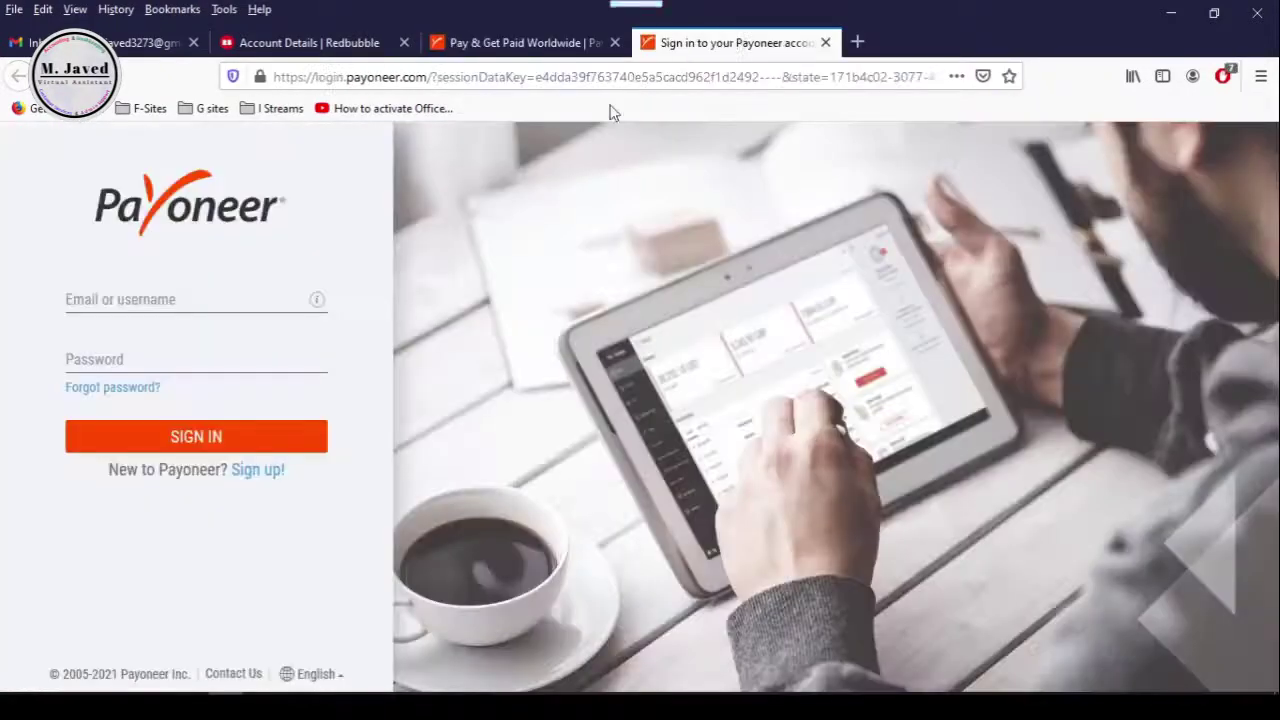
click(614, 42)
mouse_move(340, 217)
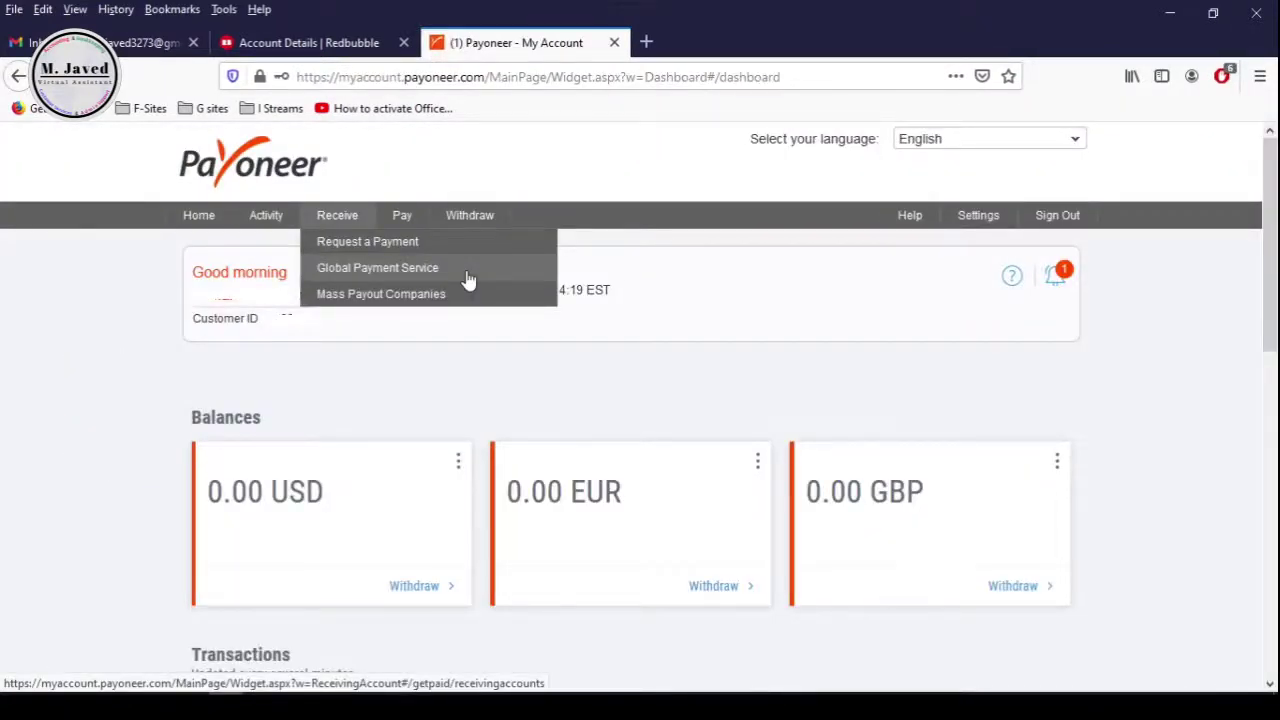
click(468, 280)
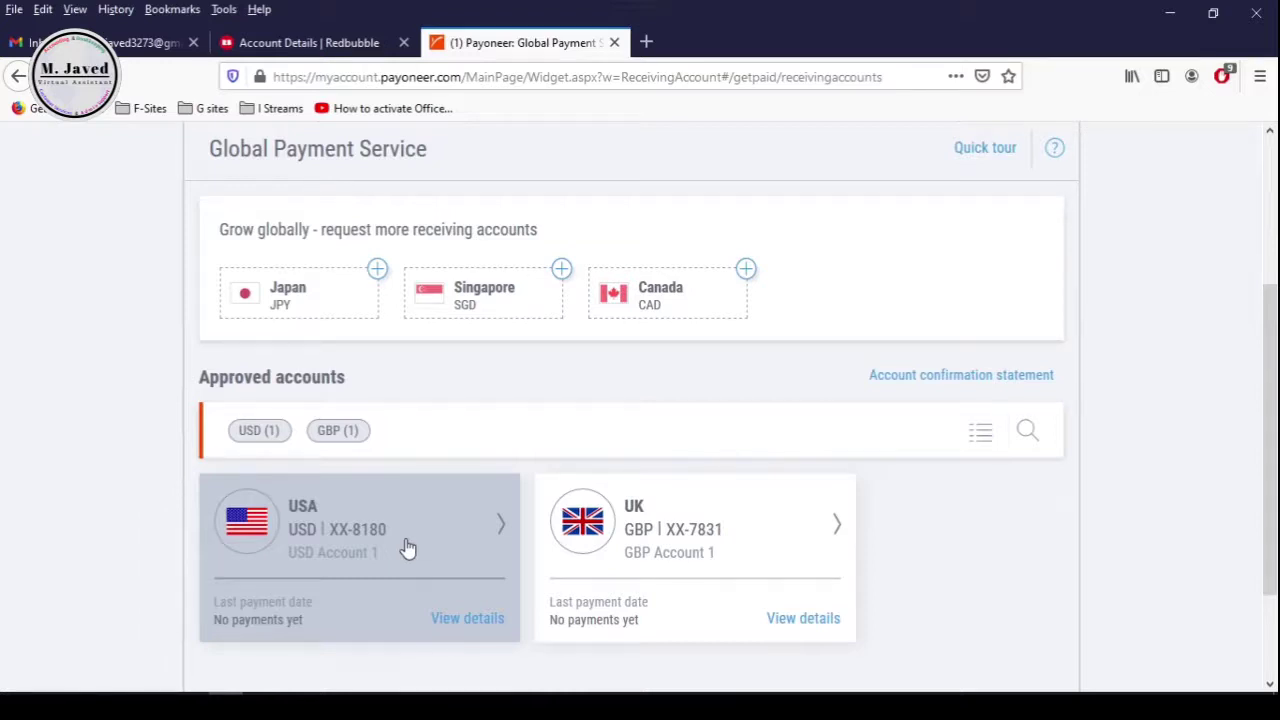
Check the payment currency on Redbubble and open the approved USA (USD) receiving account in Payoneer for its bank details
key(ctrl+shift+Tab)
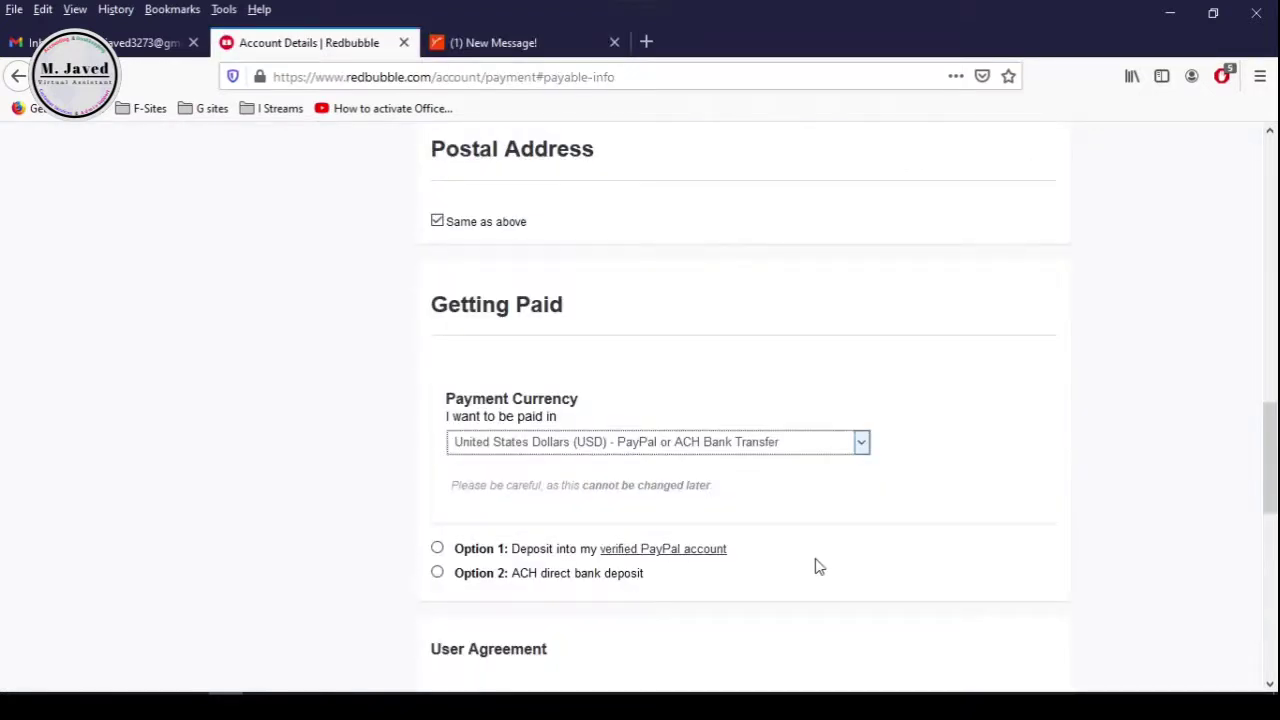
key(ctrl+Tab)
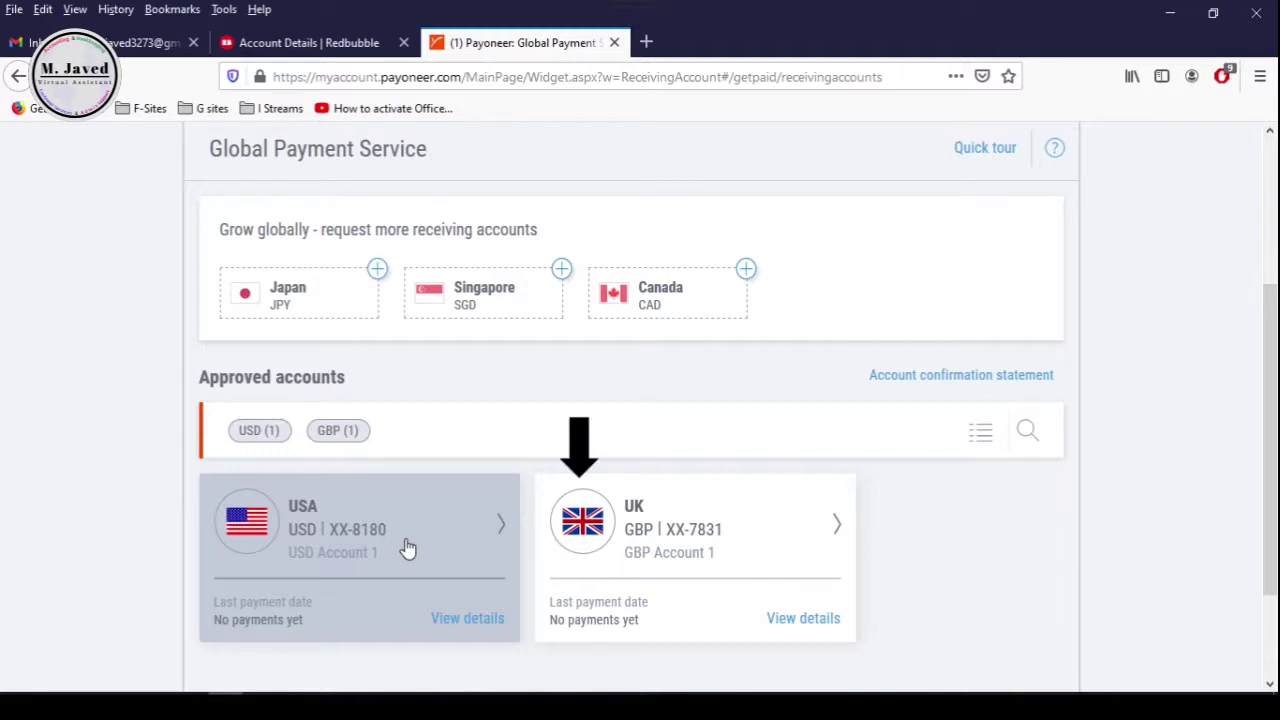
click(407, 548)
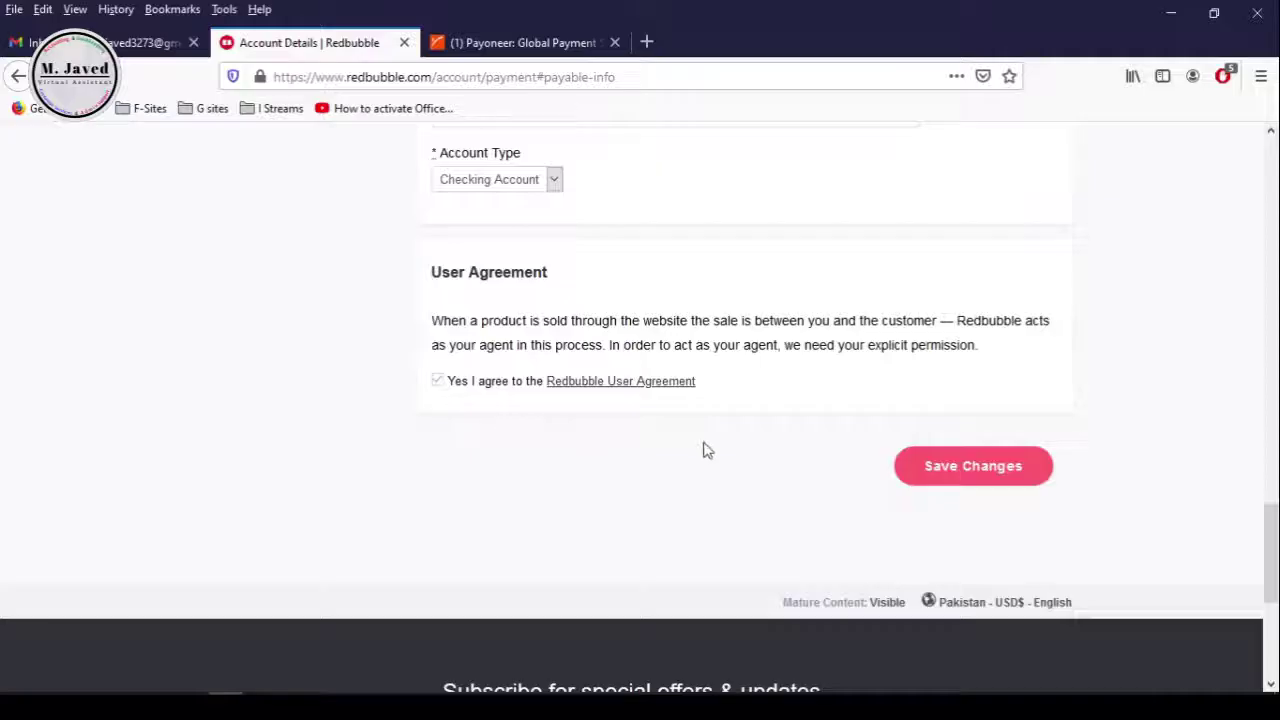
Save the Redbubble payment details and confirm the email address through the link in Redbubble's confirmation email
click(945, 465)
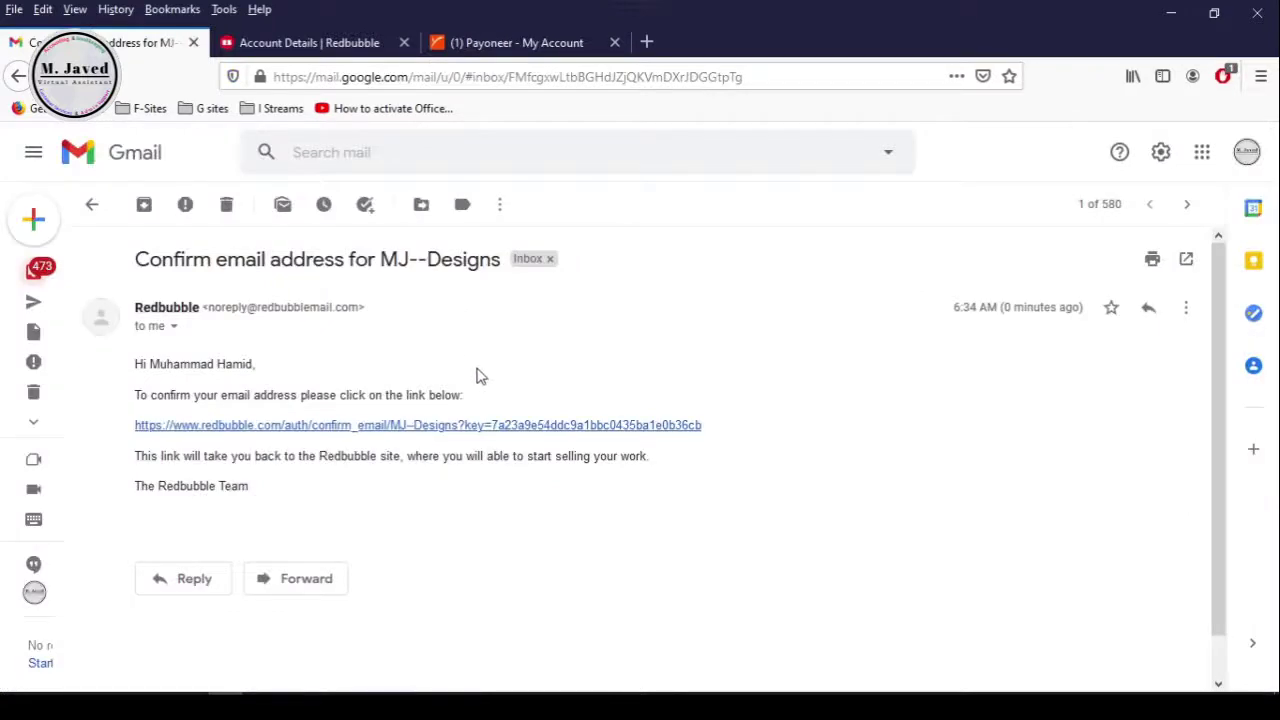
click(421, 427)
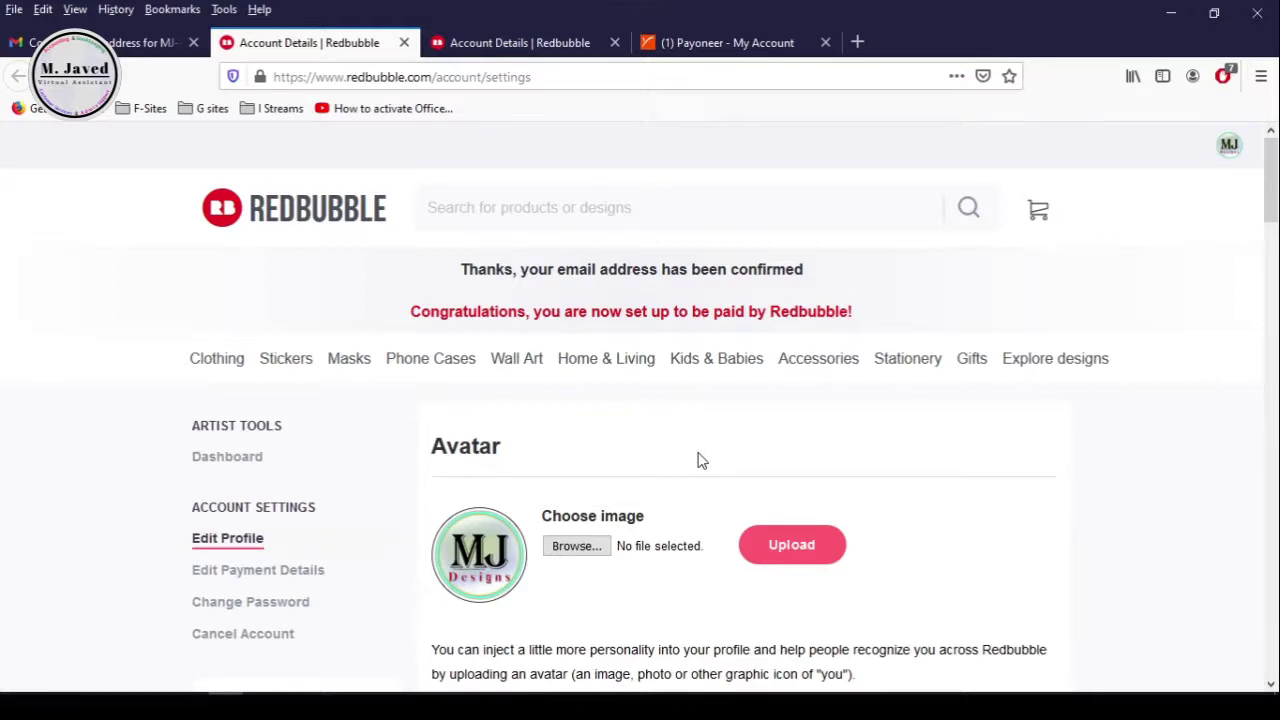
Return to the artist dashboard and review the shop setup and payment checklists
scroll(680, 463, down, 3)
scroll(663, 466, up, 2)
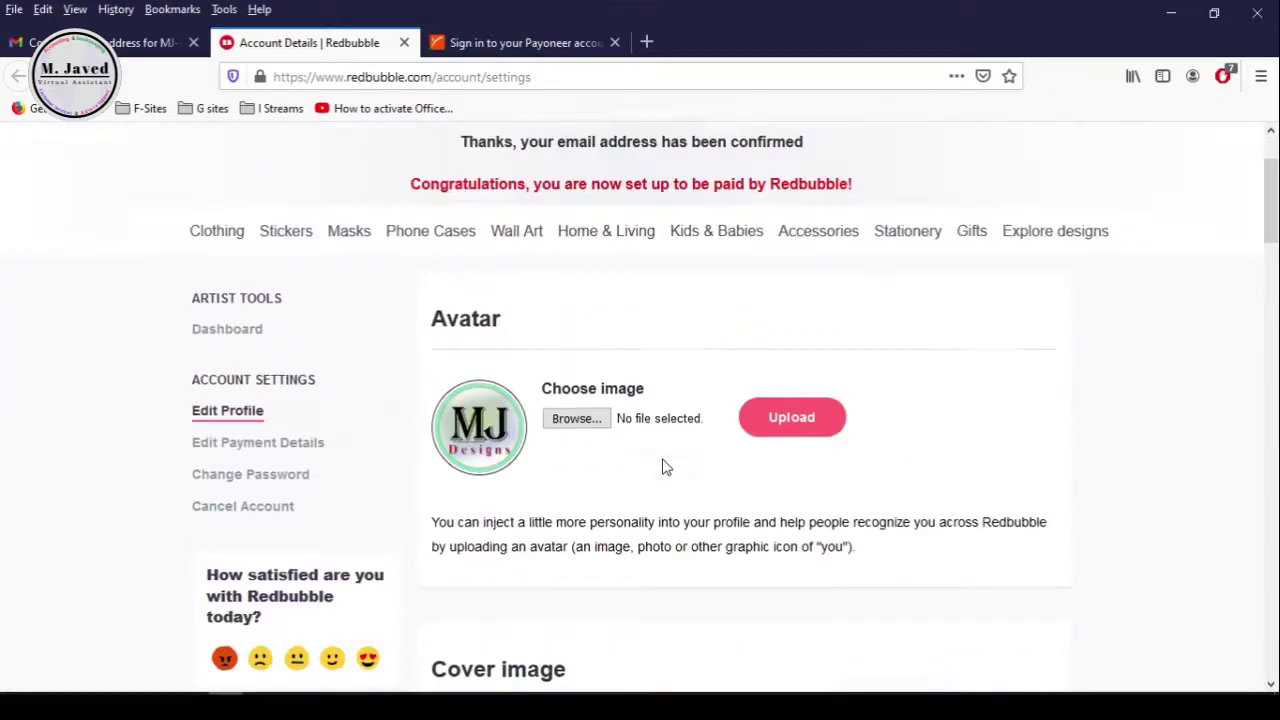
click(242, 364)
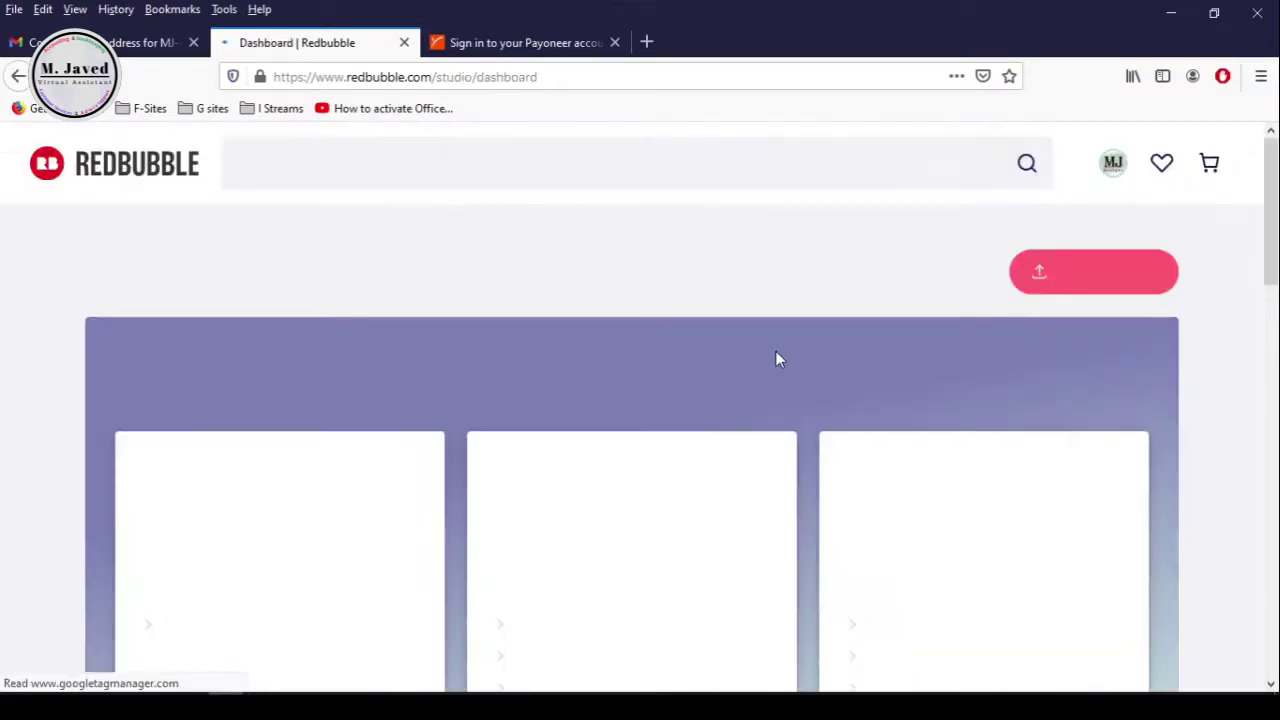
scroll(804, 425, down, 1)
scroll(804, 428, down, 1)
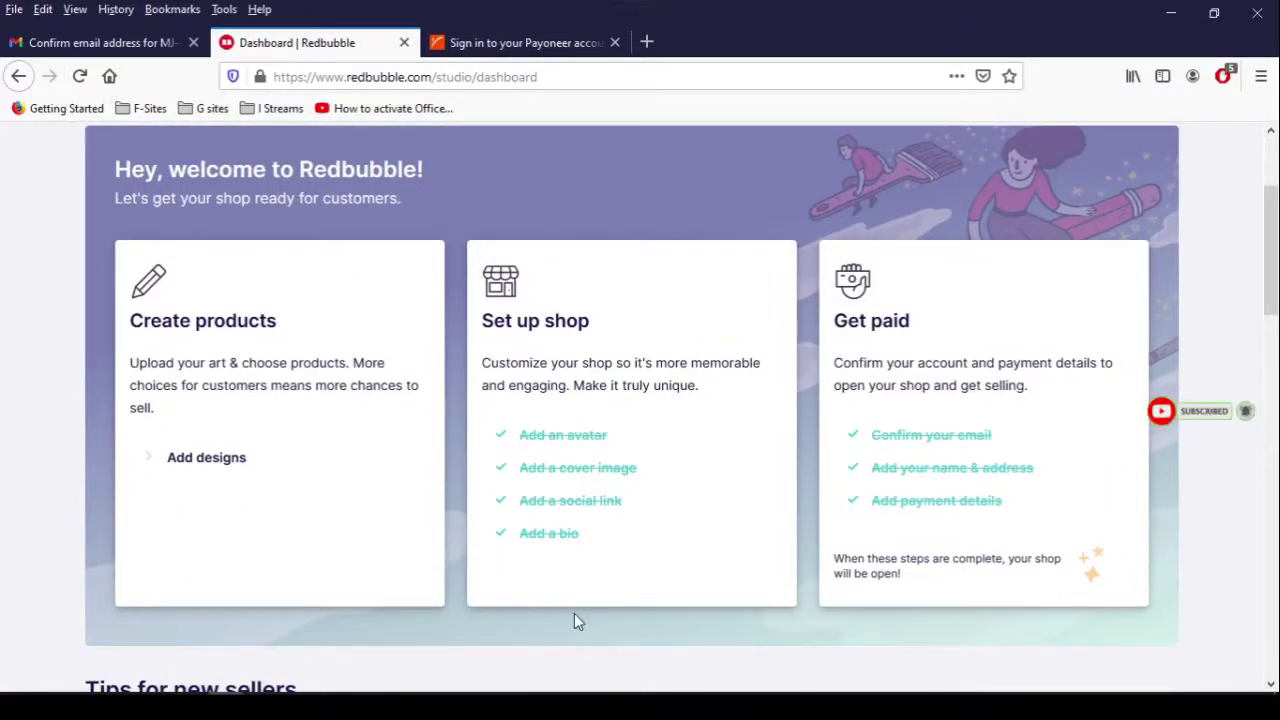
Start adding a design and upload the MJ--Design image from the Desktop as new work
click(226, 470)
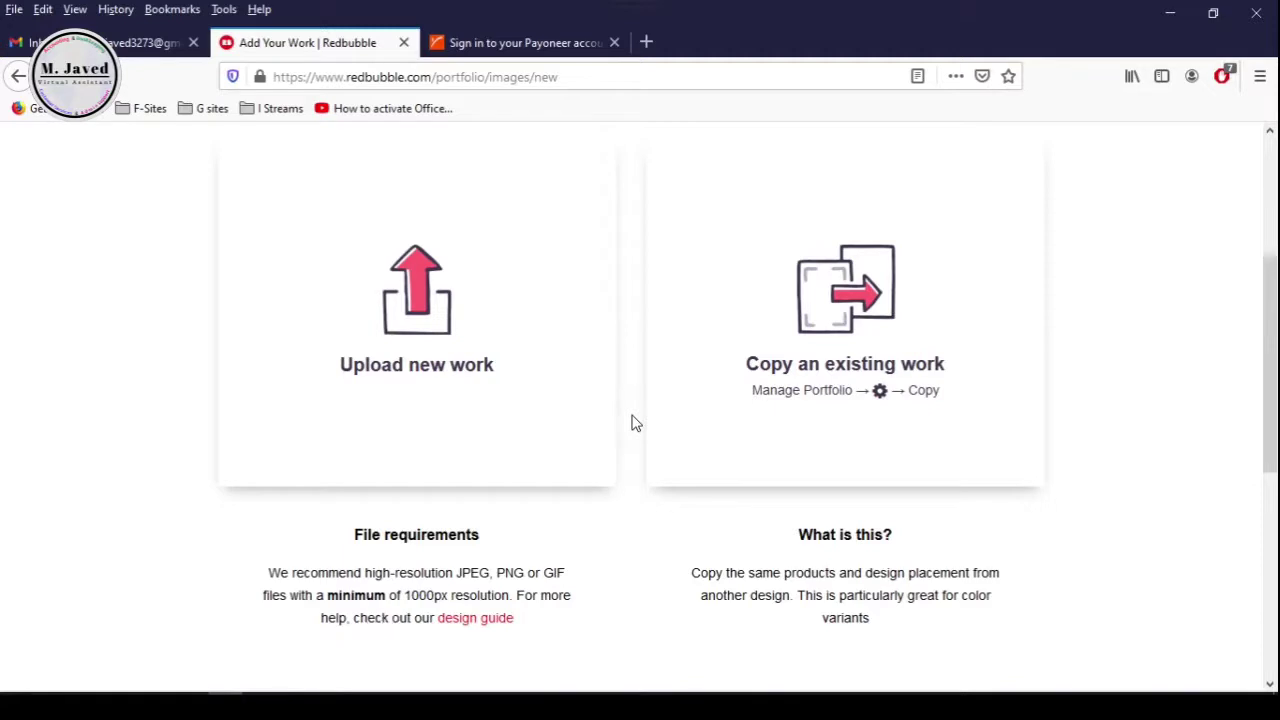
scroll(632, 423, up, 2)
click(398, 410)
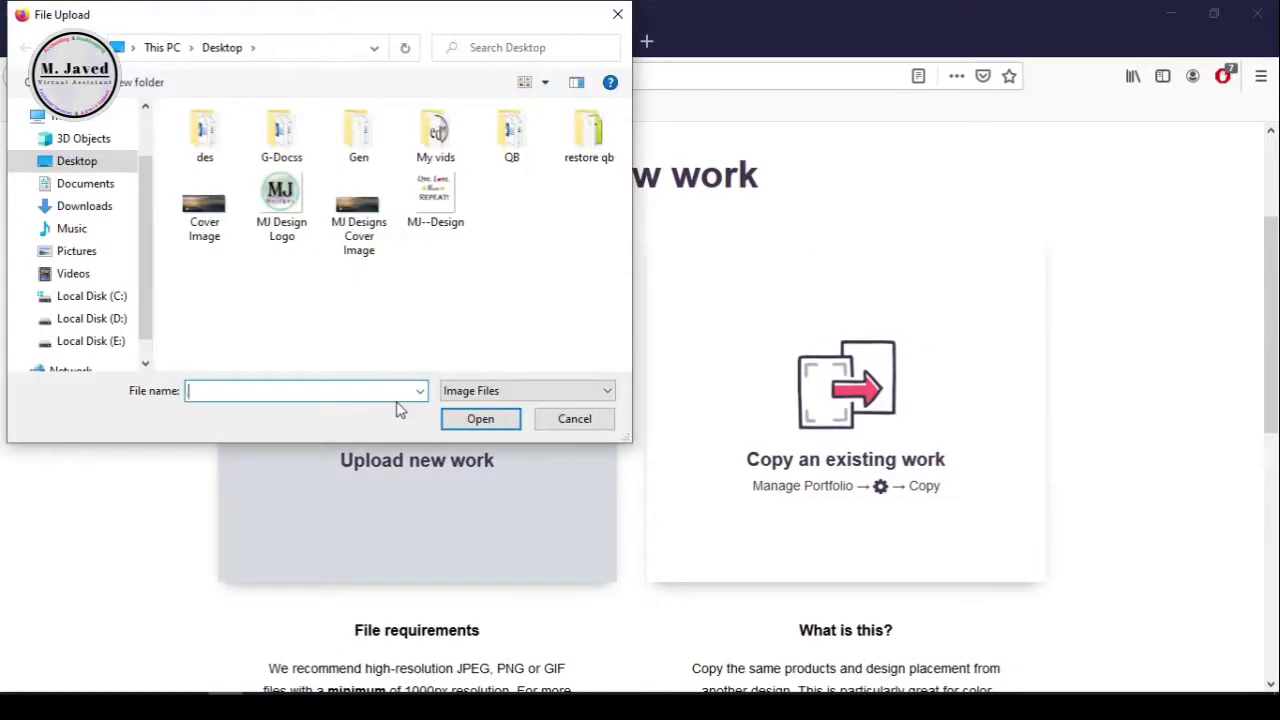
click(435, 200)
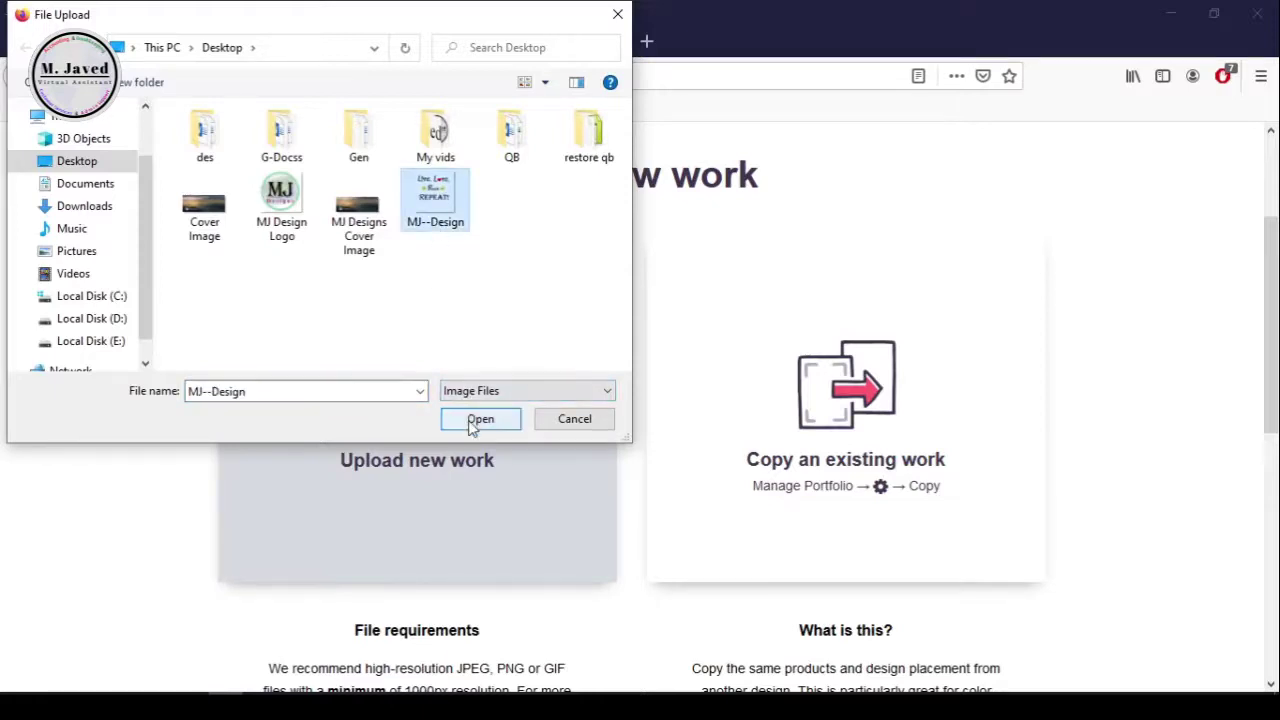
click(480, 418)
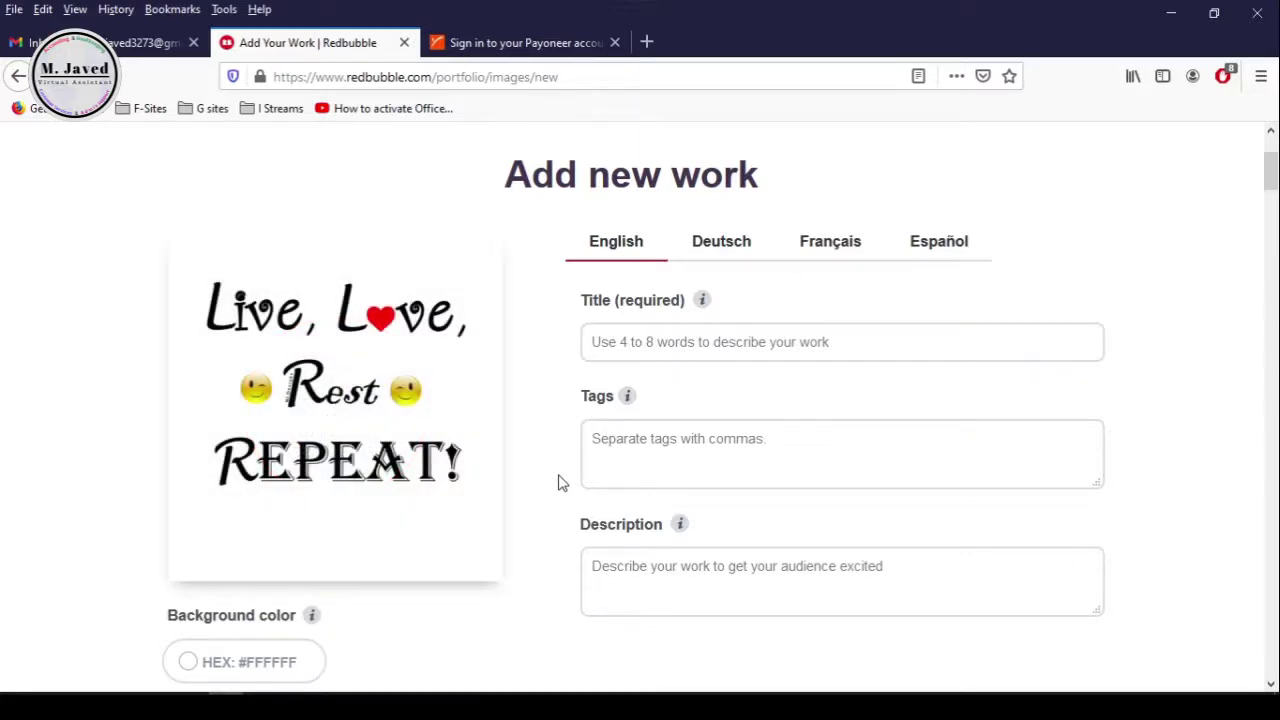
Title the work Fun-loving and tag it Live, Love, Rest, Repeat, Fun-loving, motivation, provocative, stimulating, work, goal, achievements, futuristic, approach, routine, amusing, entertaining, Text, Graphic, Design, mj--designs
click(687, 345)
text(Fun-loving)
click(679, 445)
text(Live, Love, Rest, Repeat, Fun-loving, motivation, provocative, stimulating, work, goal, achievements, futuristic, approach, routine, amusing, entertaining, Text, Graphic, Design, mj--designs,)
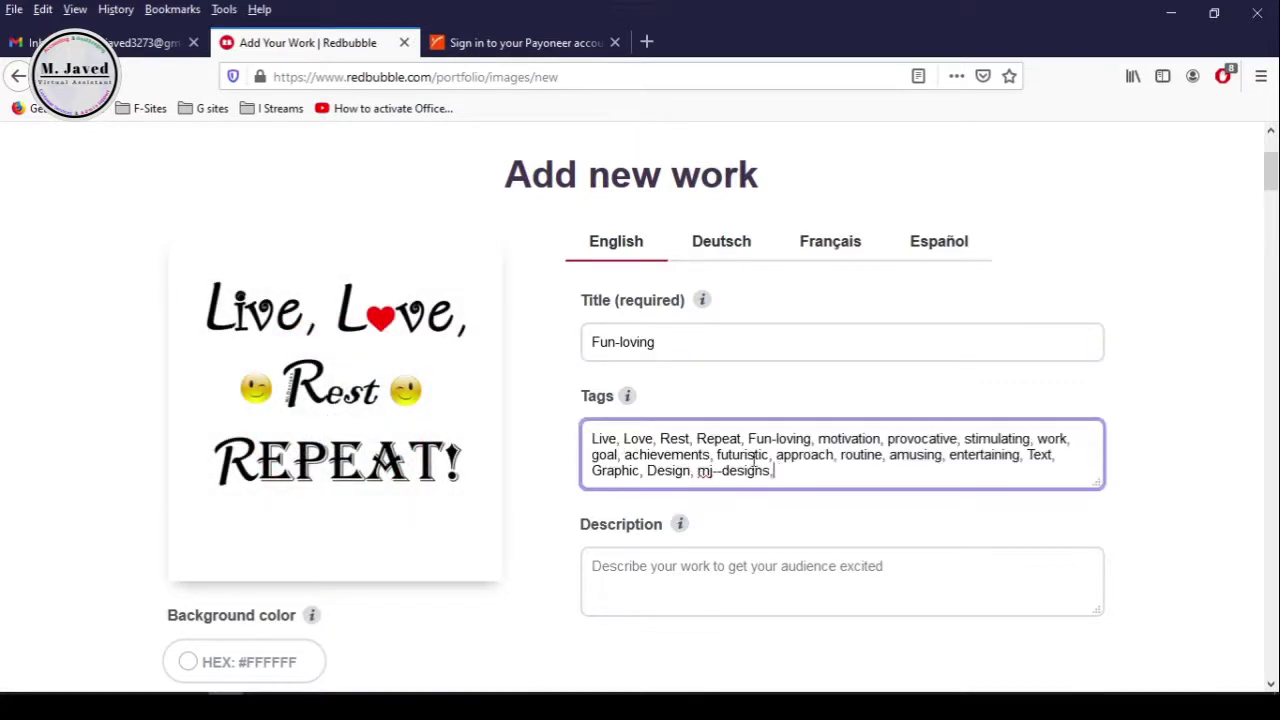
Describe the work with a sentence about wanting rest after a long day of fun without diverting thoughts from the next goal
click(717, 566)
text(After a long day of having fun, we do want to get some rest but never want to divert our thoughts from our next goal to achieve.)
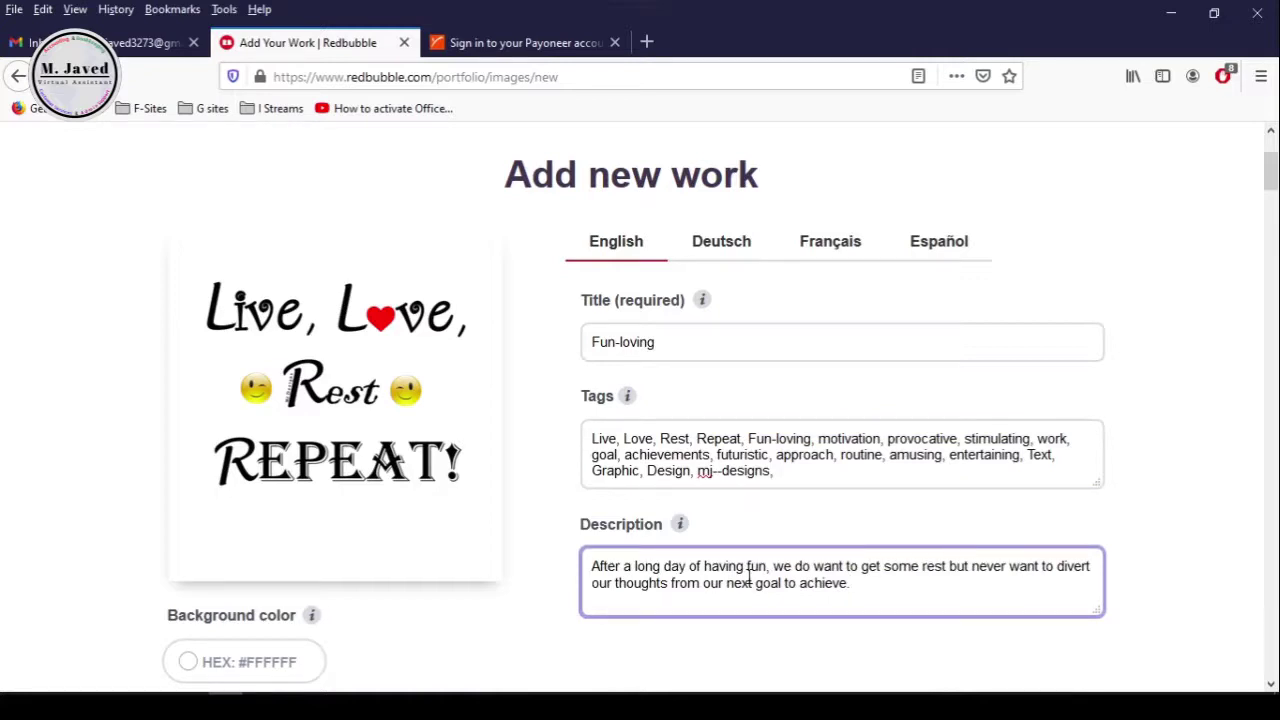
Examine the background color choices for the uploaded design without picking a new color
scroll(749, 580, down, 2)
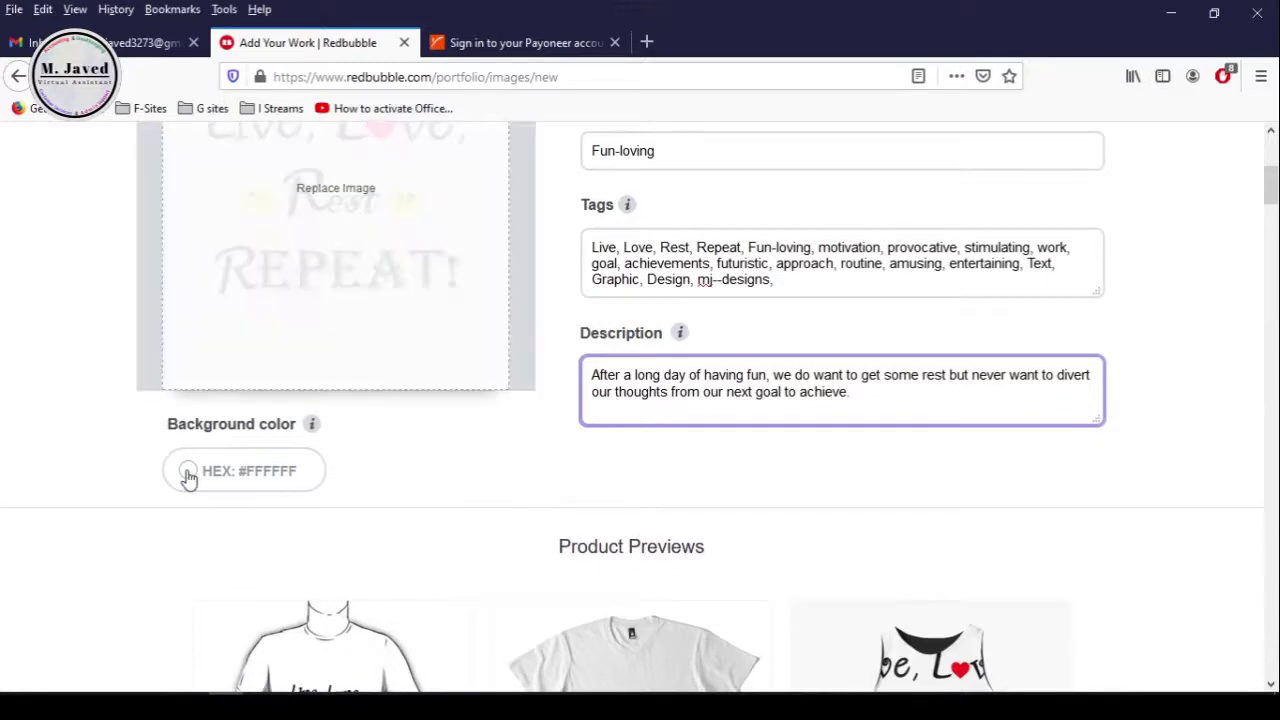
click(189, 476)
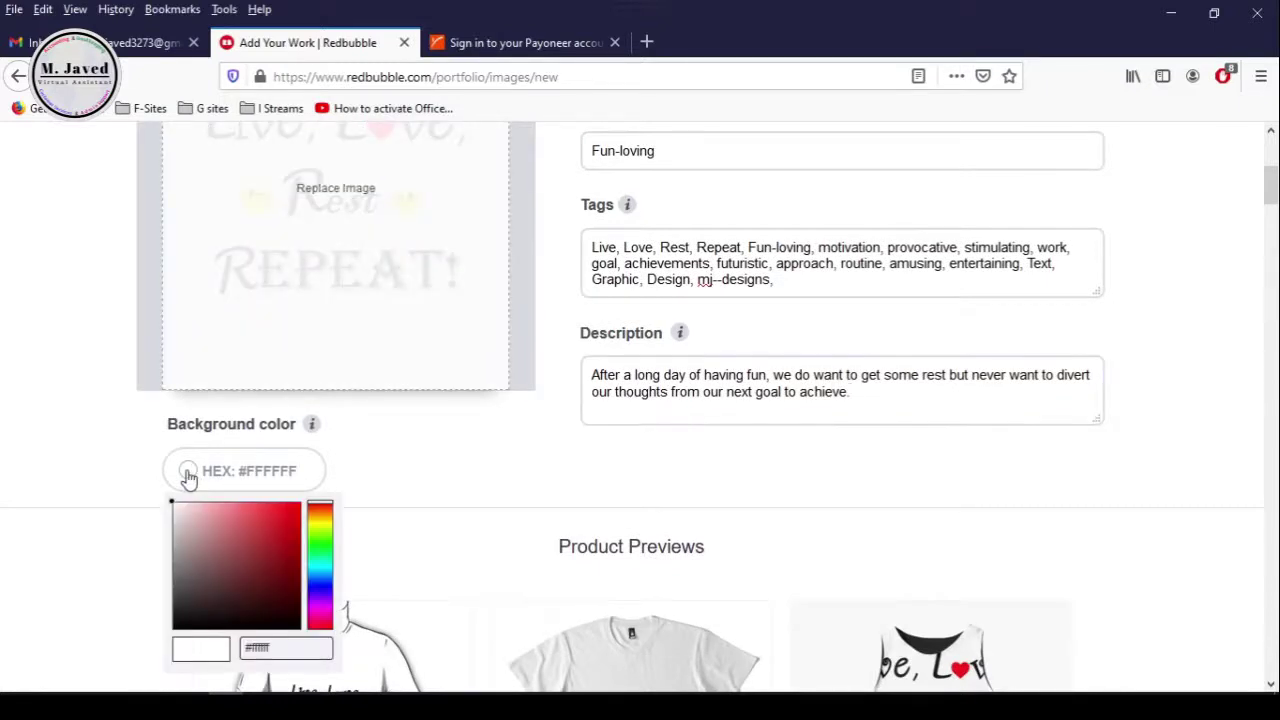
click(383, 463)
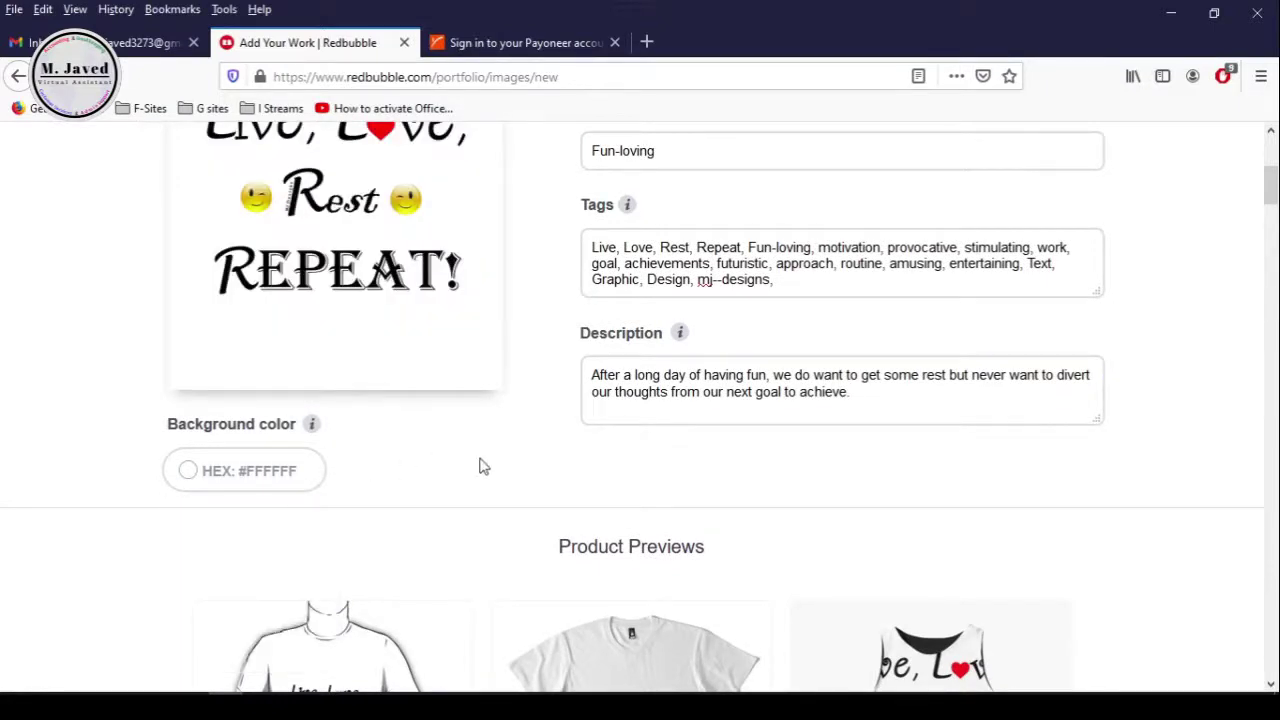
scroll(495, 465, up, 3)
Edit the Standard Print Clothing product with a light grey Essential T-Shirt and enlarge the front design to 61%
scroll(543, 457, down, 9)
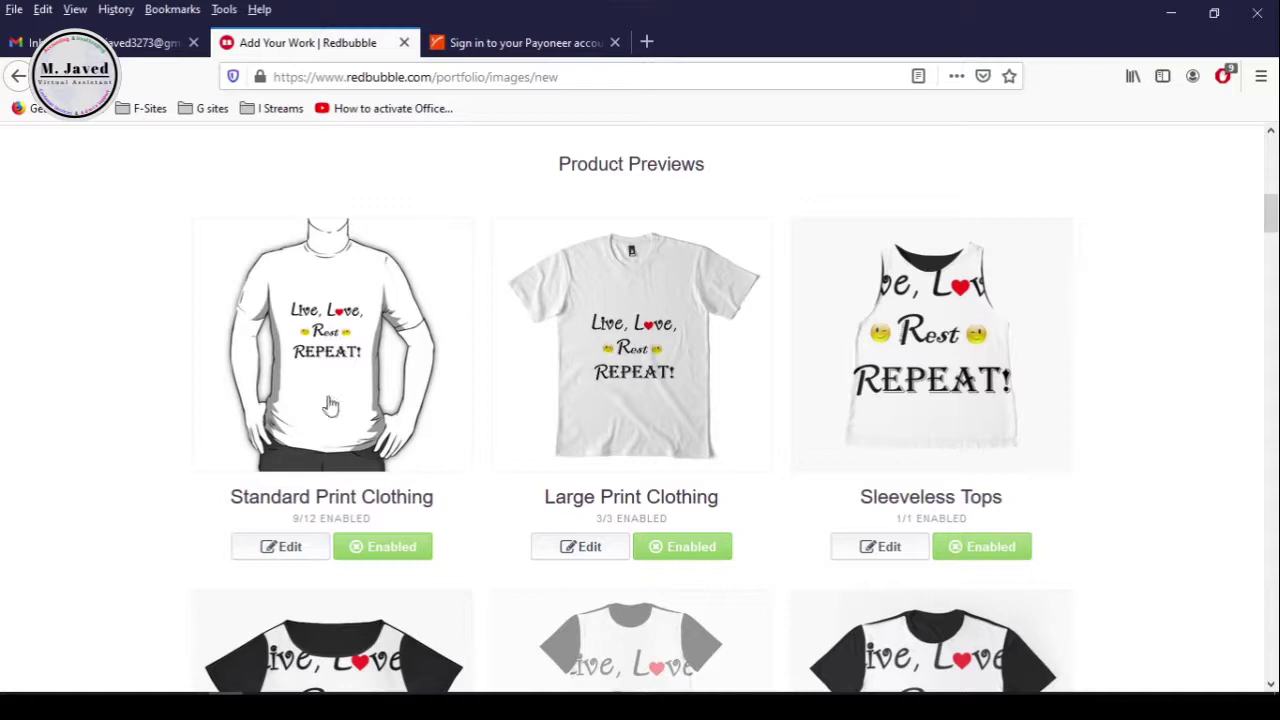
click(282, 547)
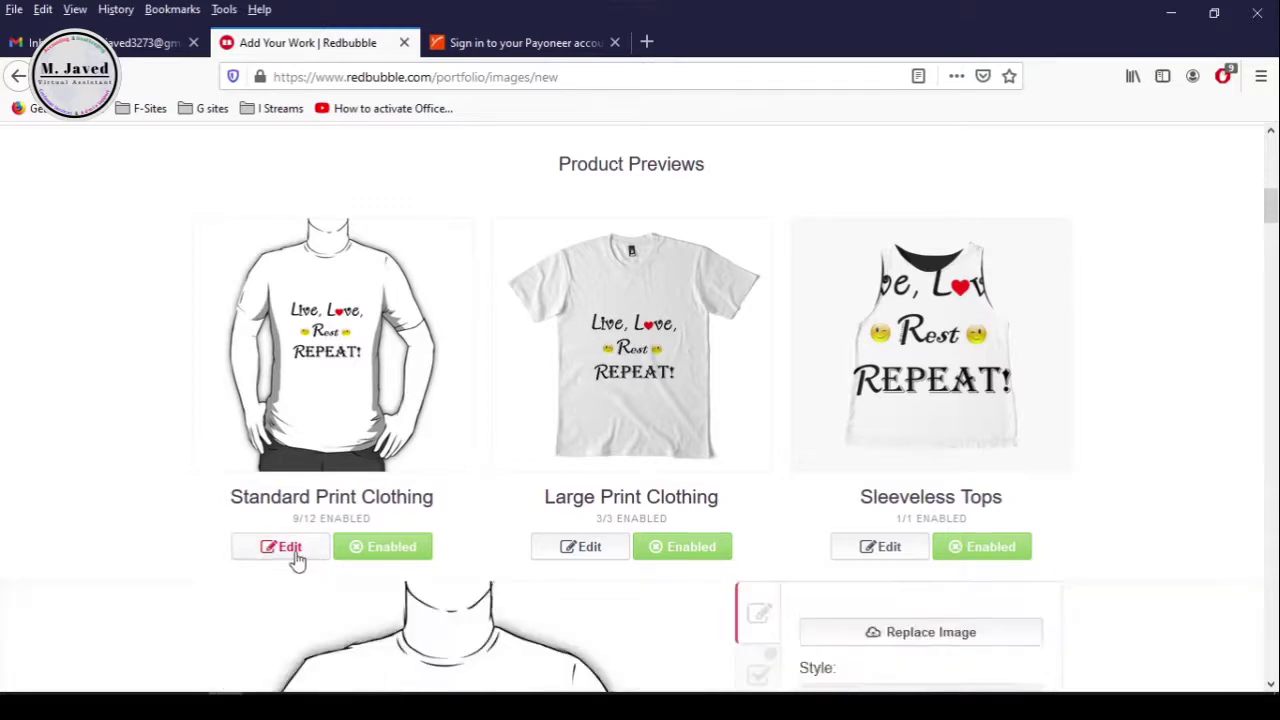
scroll(571, 551, down, 4)
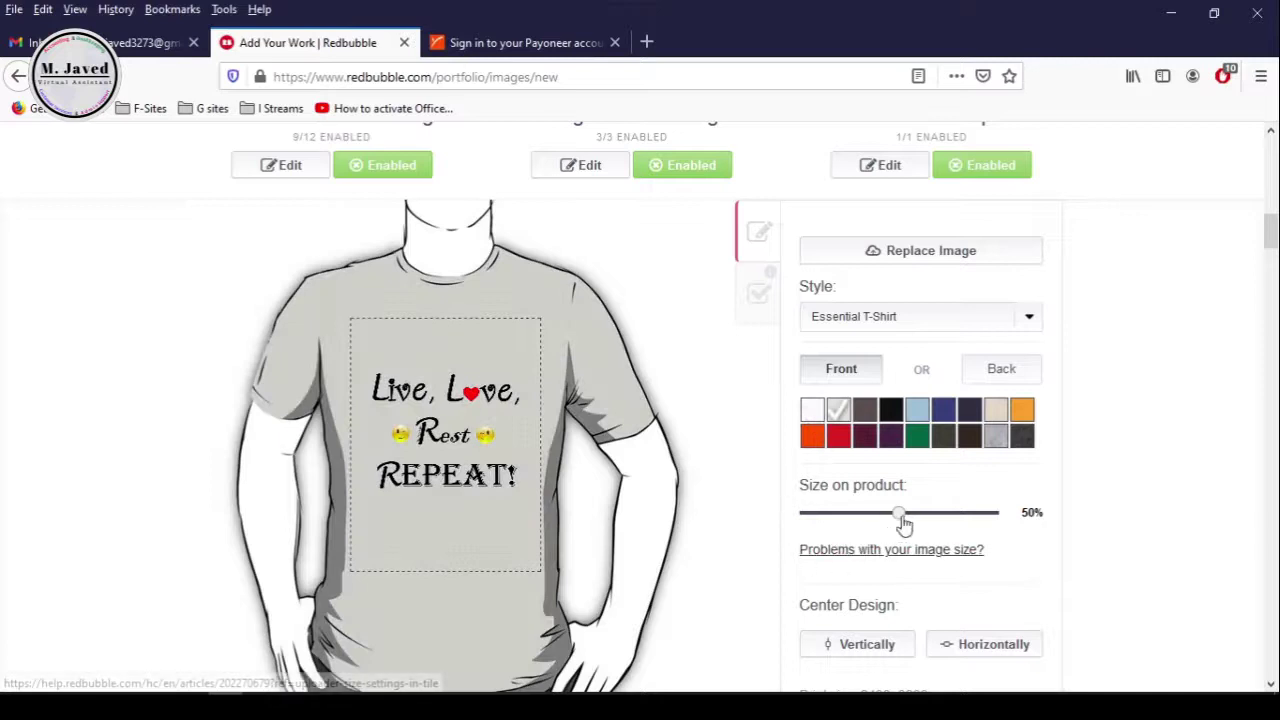
drag(901, 518, 922, 526)
drag(444, 517, 450, 552)
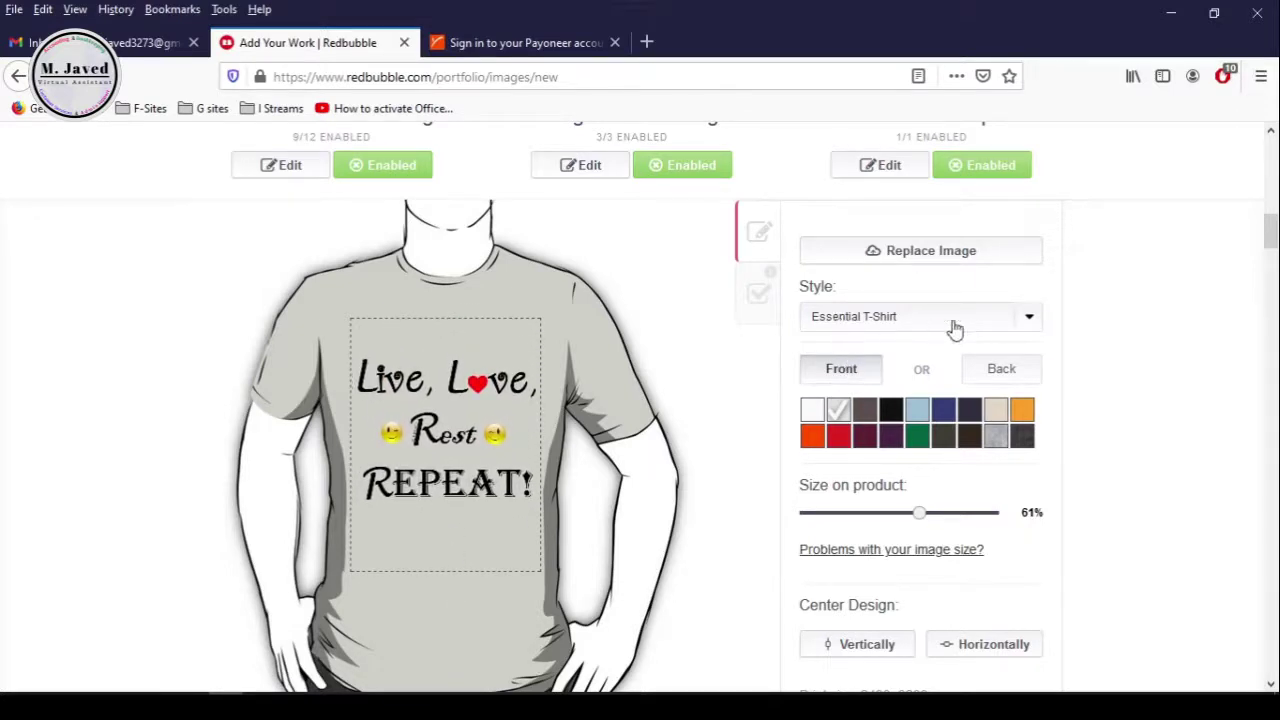
Check the available clothing styles and the design centering options for the Standard Print Clothing product
click(1030, 322)
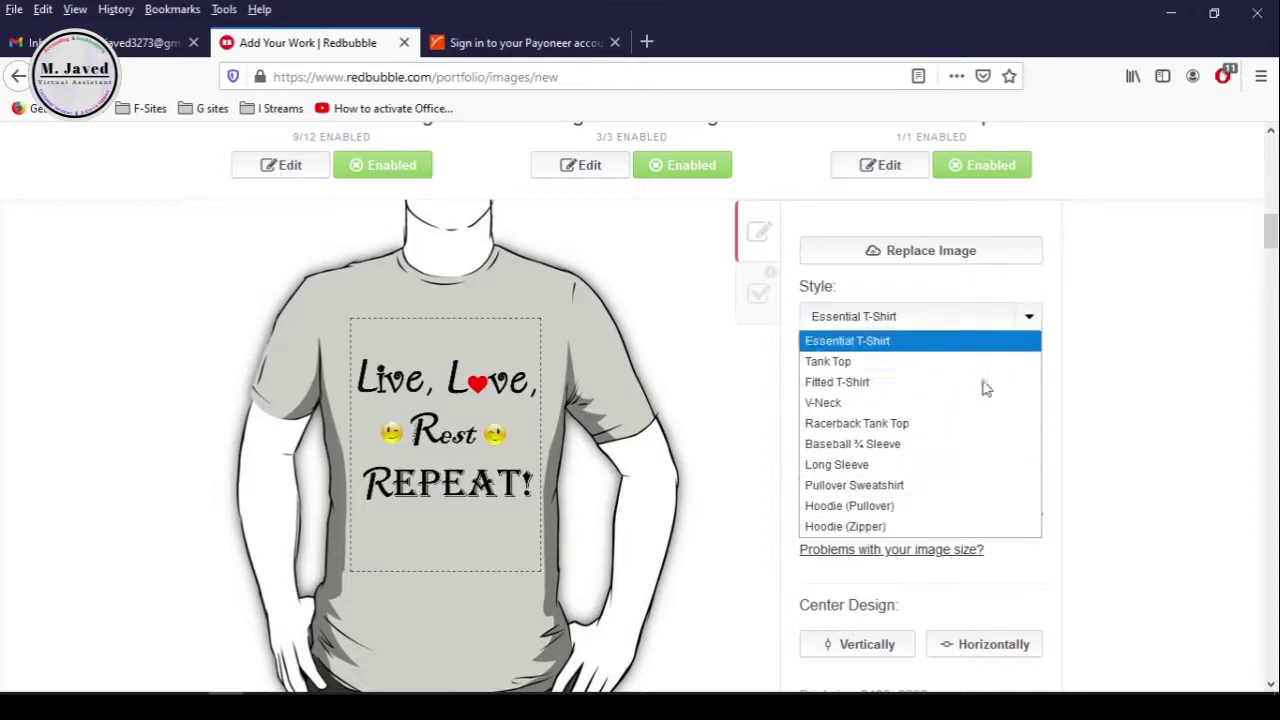
click(1029, 318)
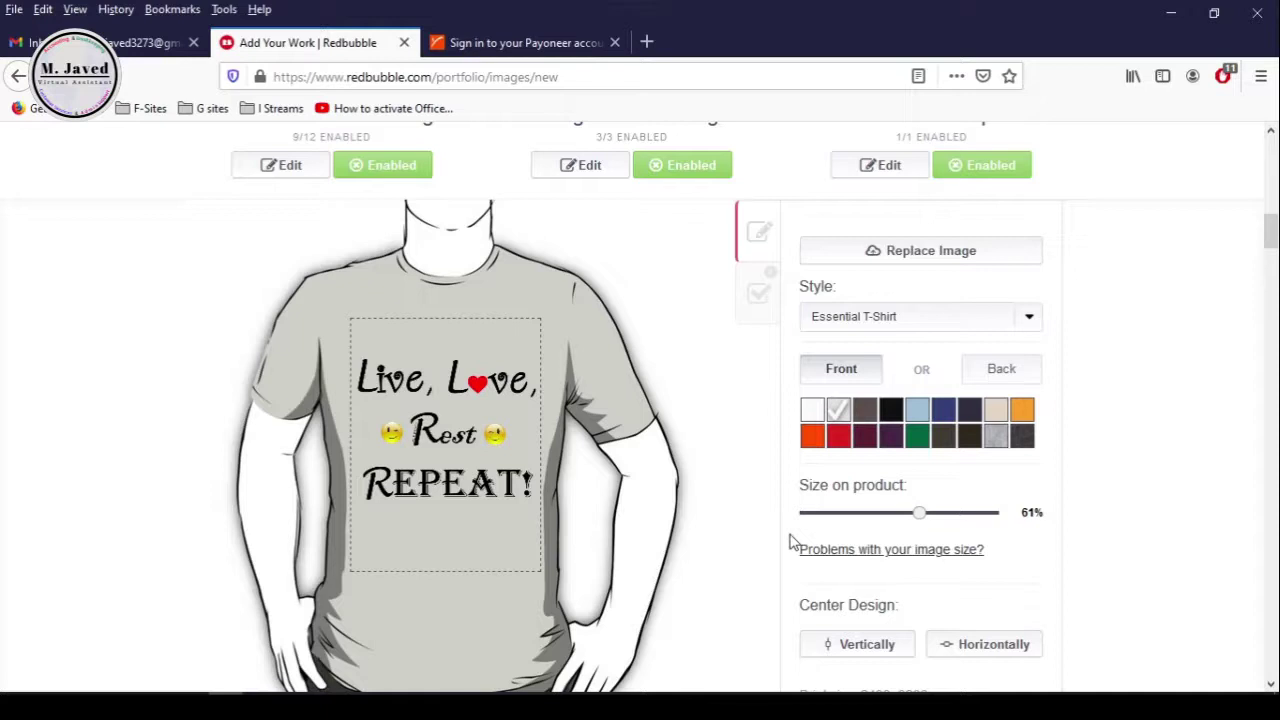
scroll(790, 541, down, 2)
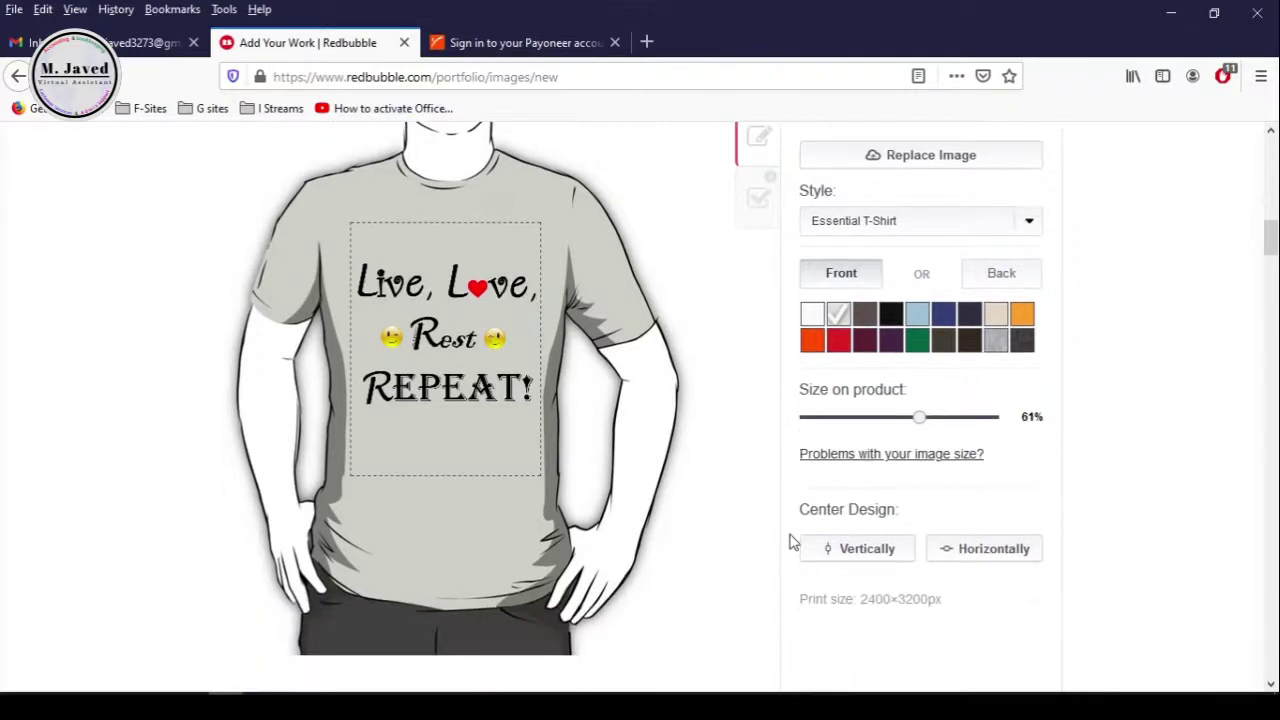
Check the T-shirt's print settings and nudge the front design slightly within its print area
scroll(803, 586, down, 2)
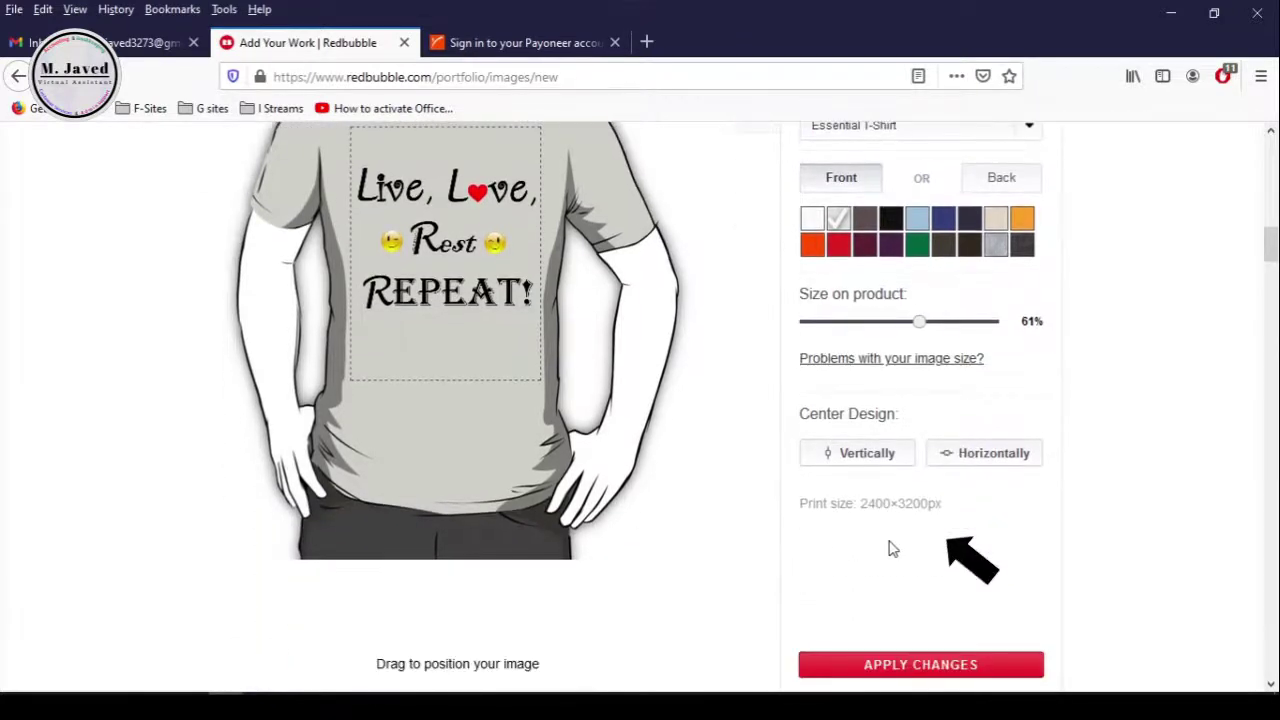
scroll(783, 542, up, 2)
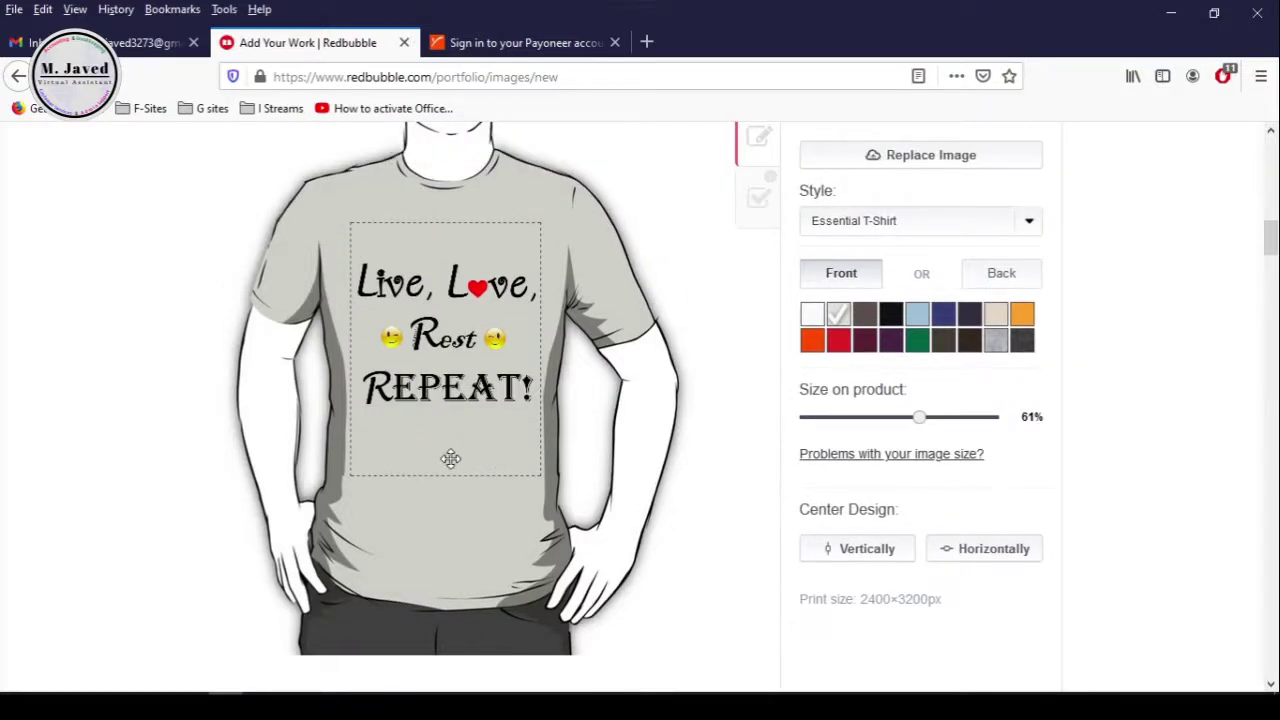
mouse_move(449, 431)
mouse_down()
mouse_move(451, 446)
mouse_move(450, 429)
mouse_up()
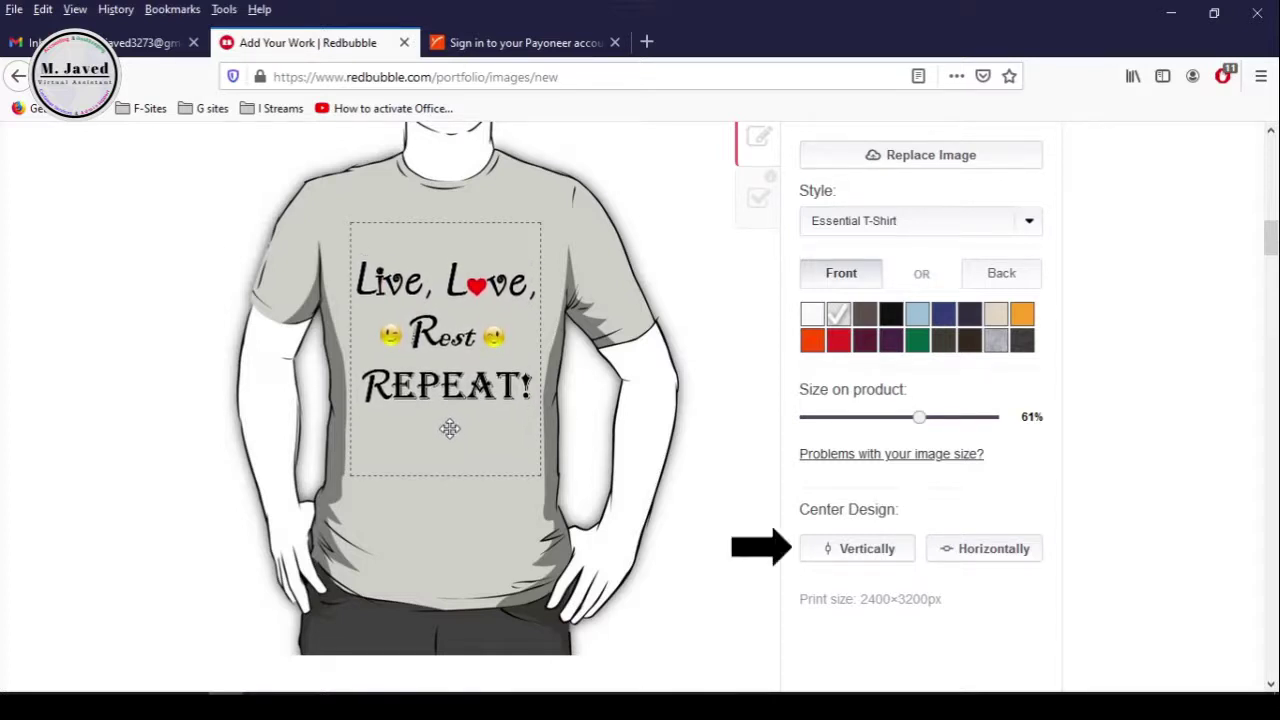
Enable Kids Clothes, Kids Pullover Hoodie and Toddler Pullover Hoodie for Standard Print Clothing and apply the changes
scroll(780, 432, up, 2)
click(759, 300)
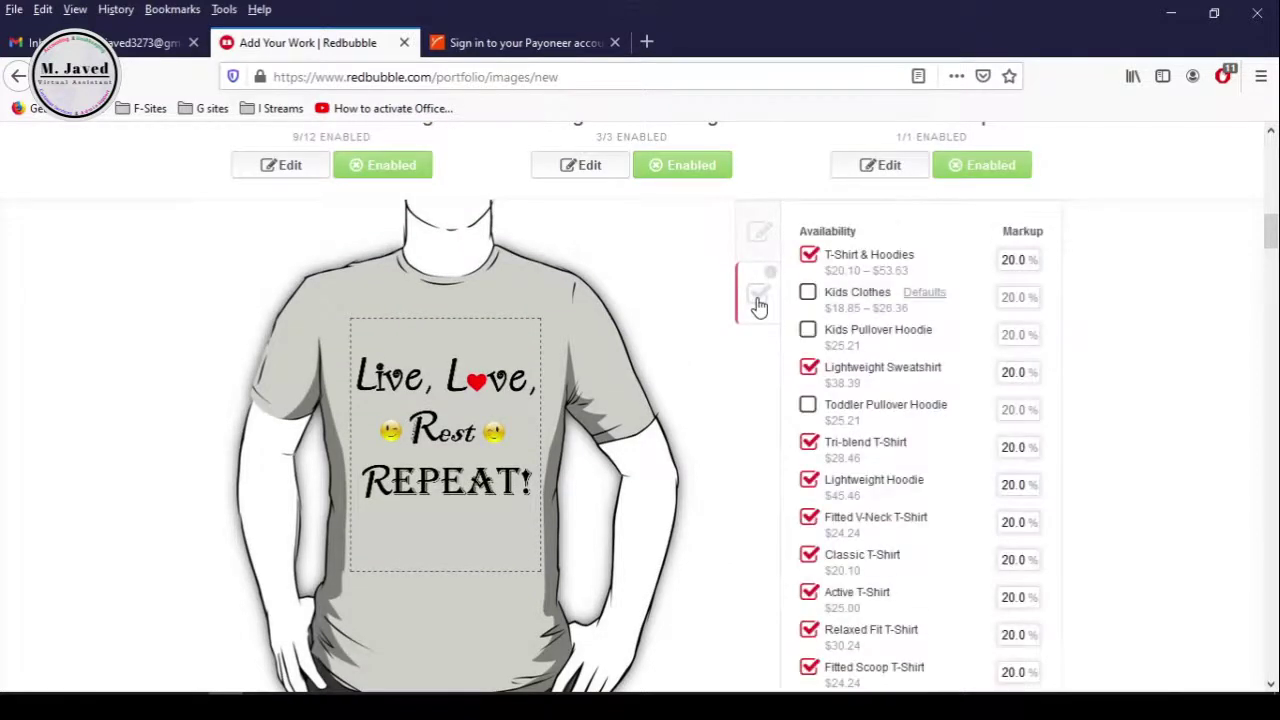
click(808, 296)
click(808, 333)
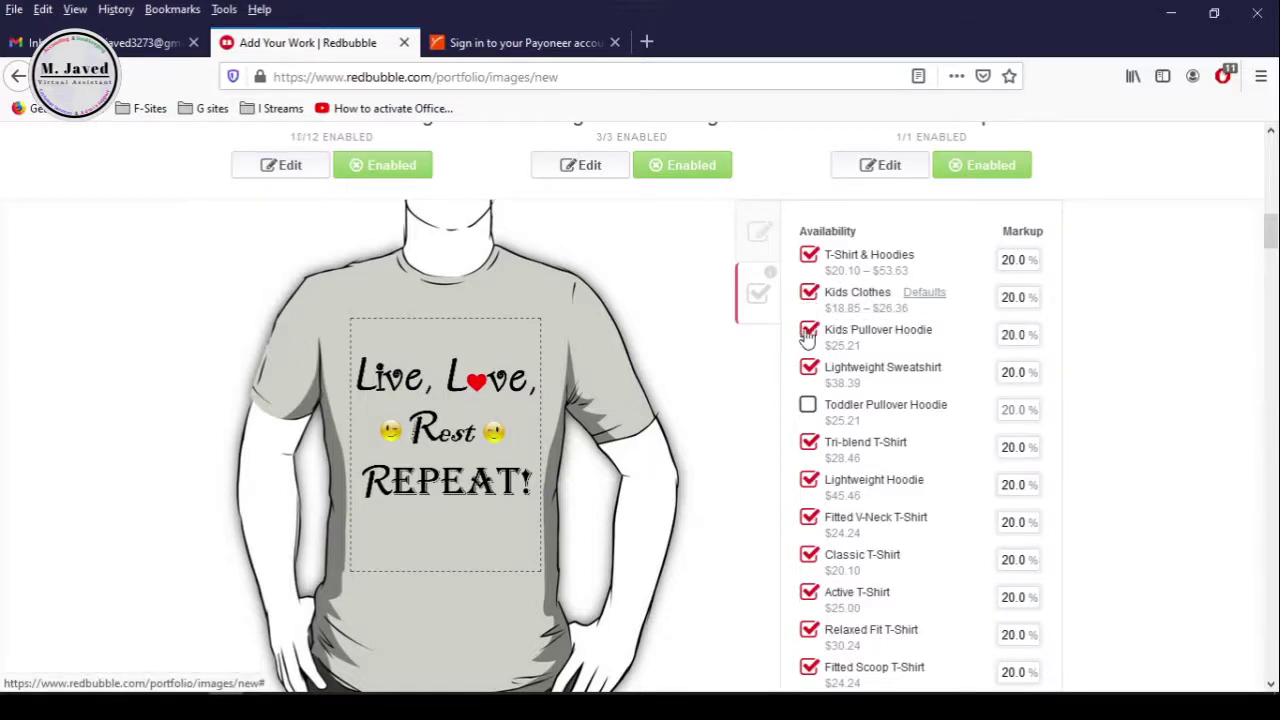
click(809, 406)
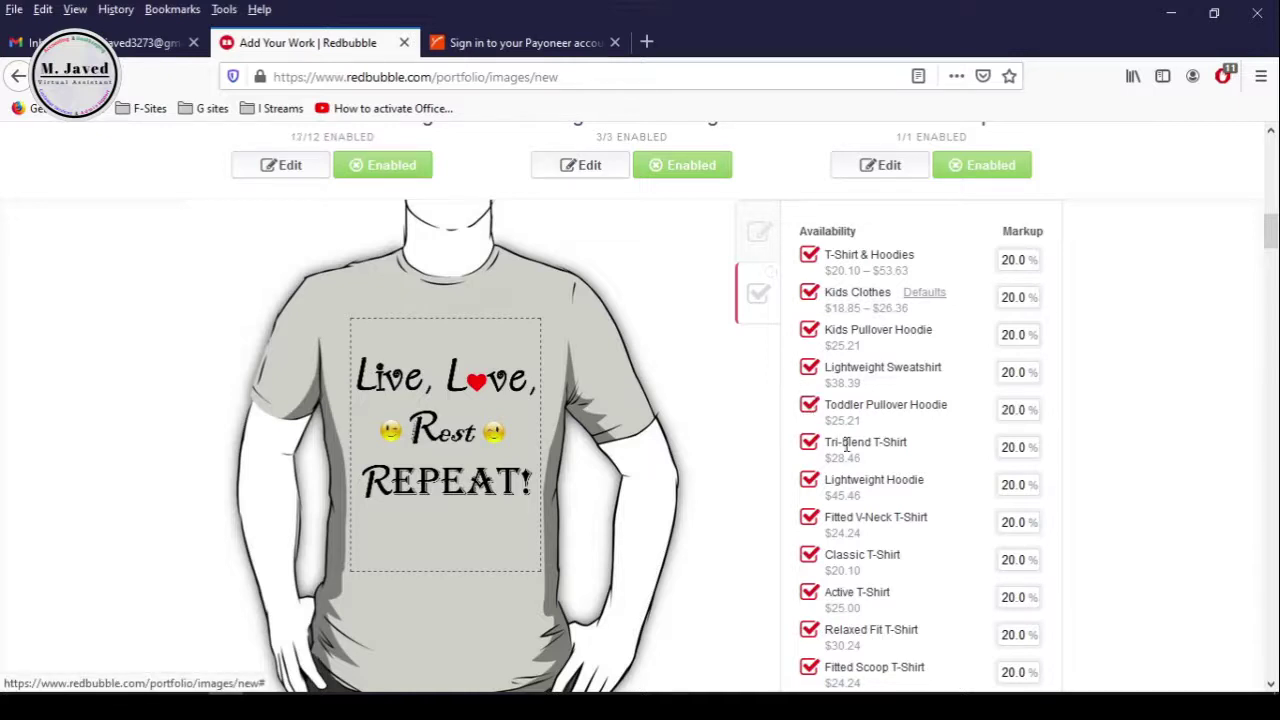
scroll(847, 450, down, 3)
scroll(847, 452, up, 3)
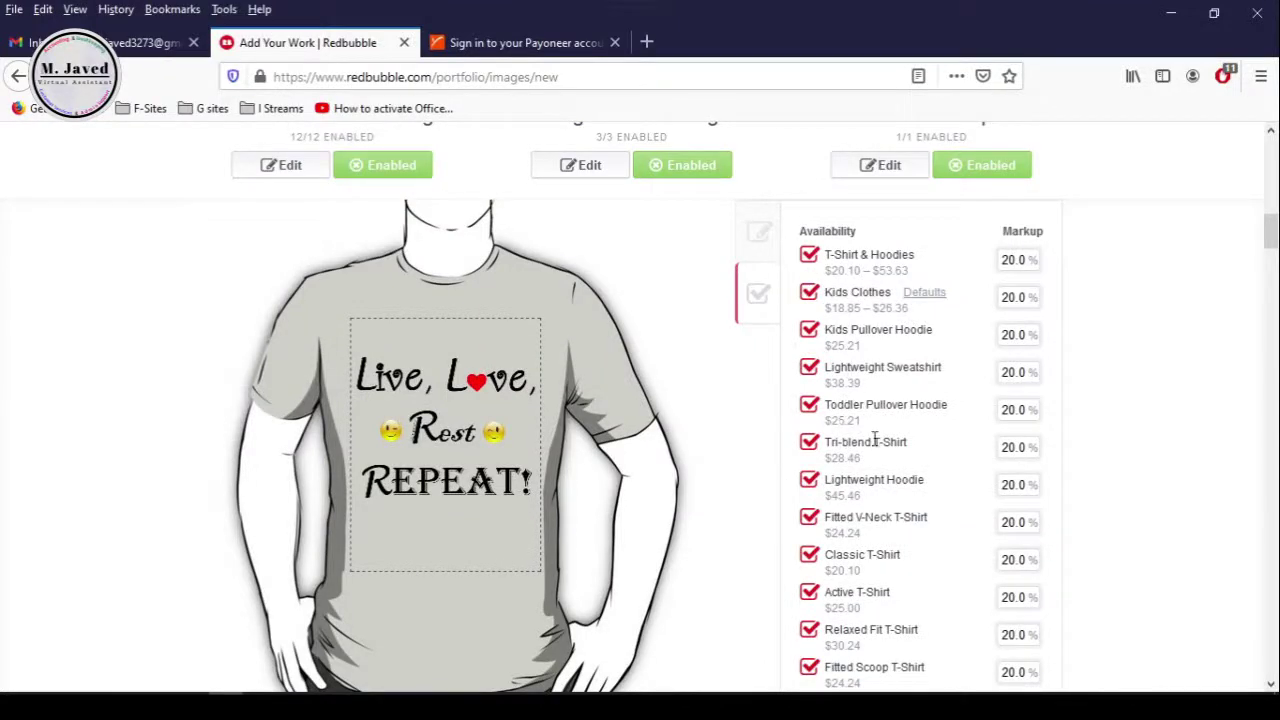
scroll(874, 438, down, 1)
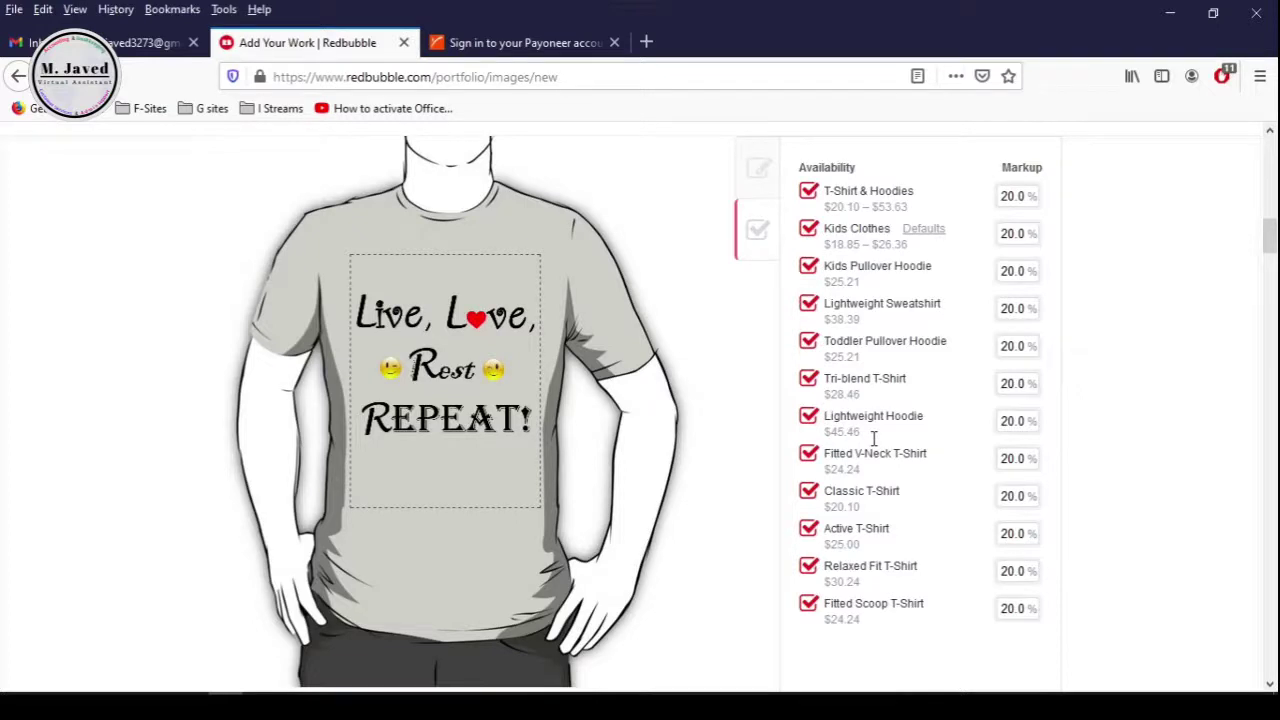
scroll(874, 438, down, 2)
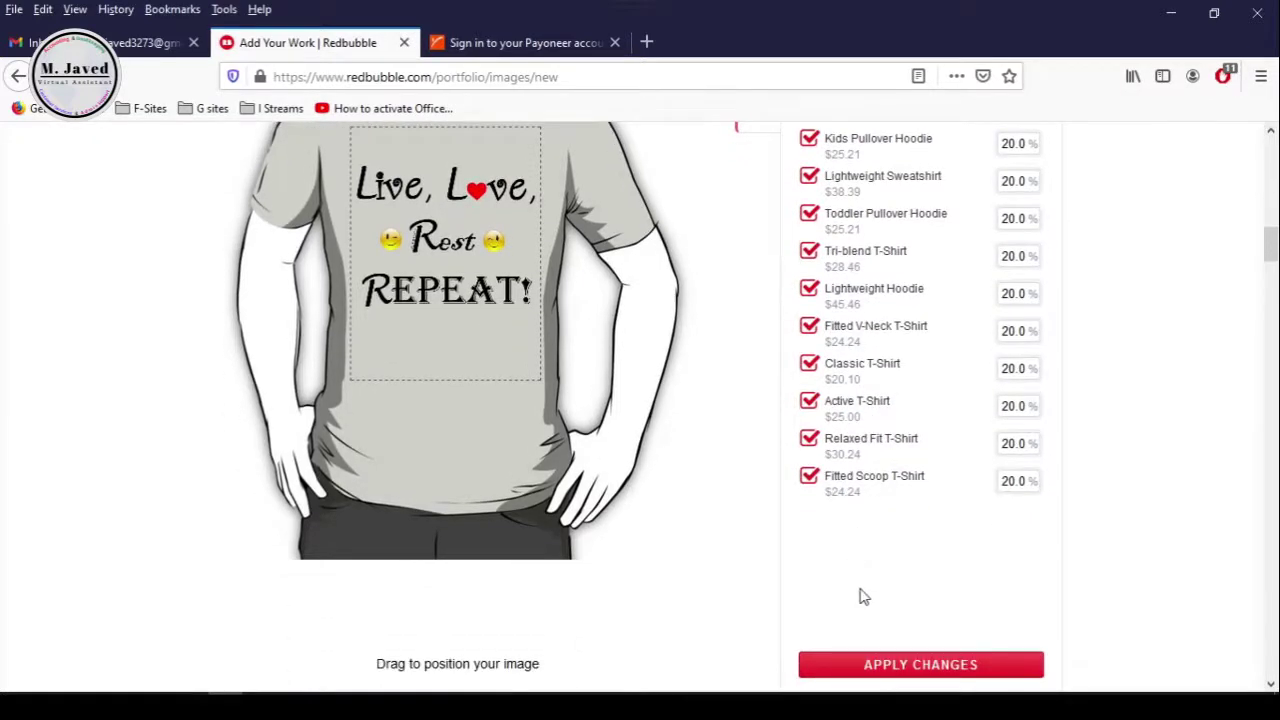
click(895, 663)
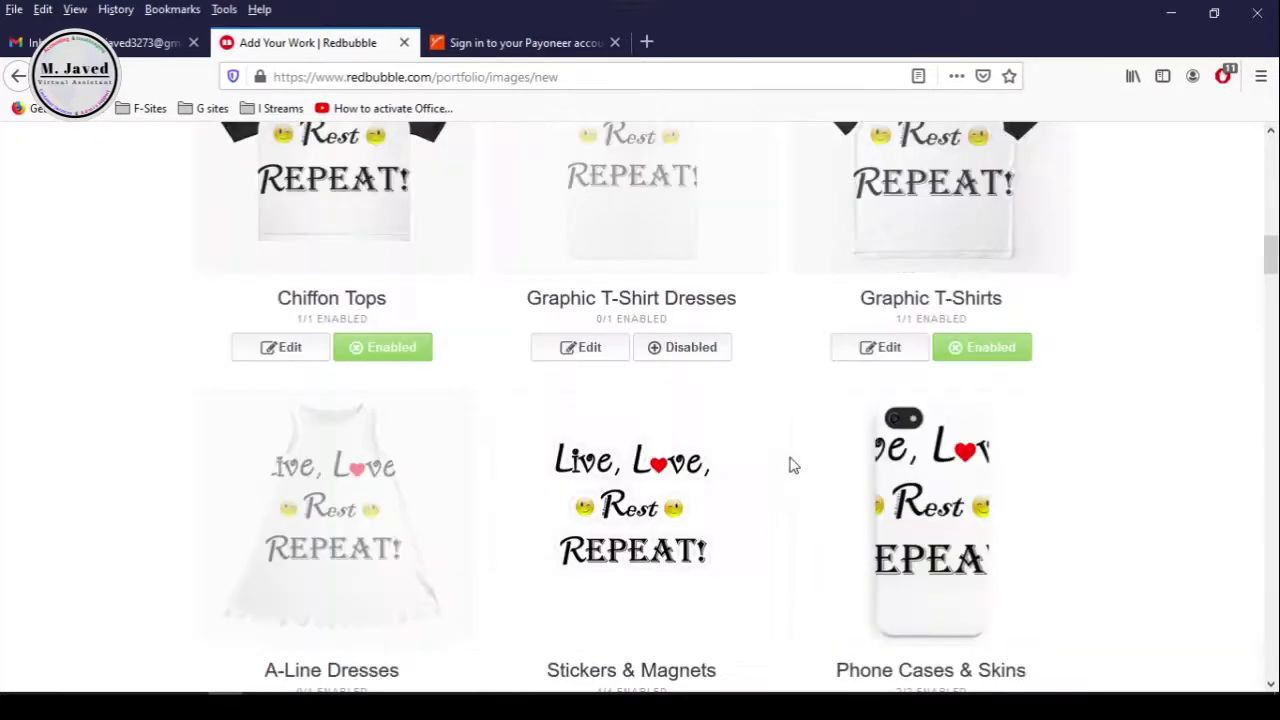
Edit Large Print Clothing by scaling the design to 72% and centering it horizontally and vertically
scroll(790, 465, up, 6)
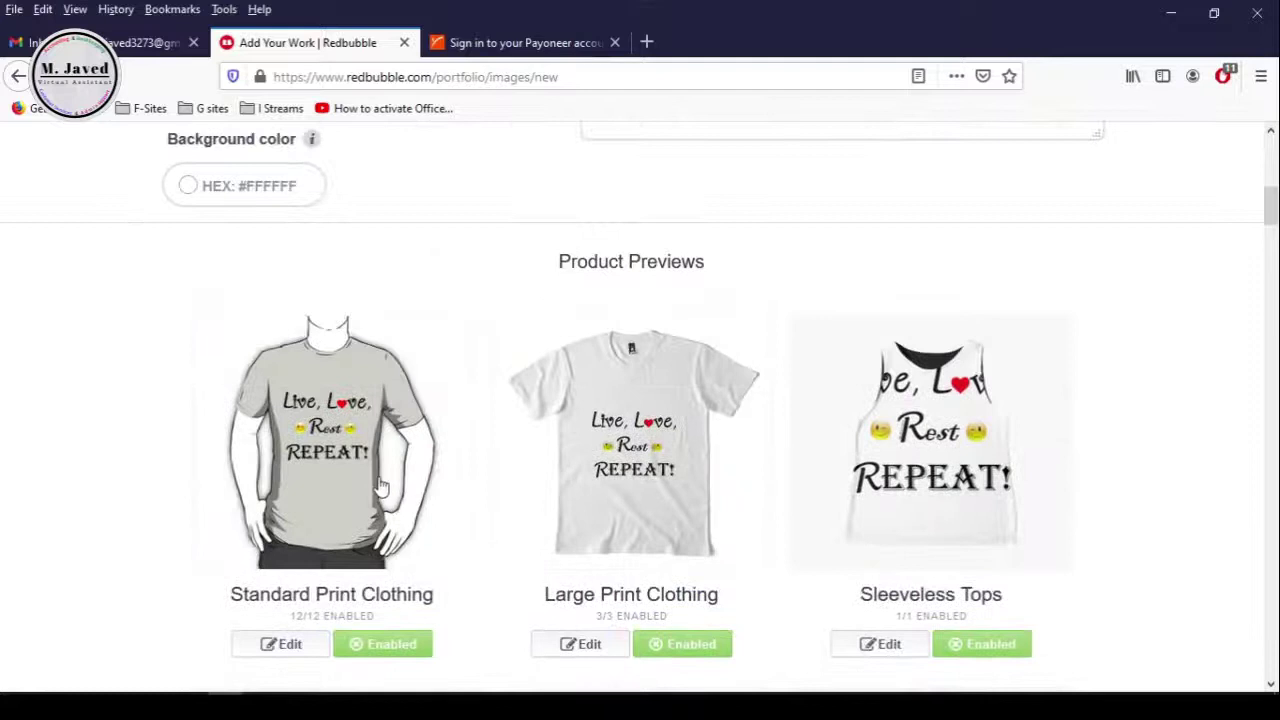
scroll(640, 500, down, 1)
click(584, 546)
scroll(589, 549, down, 3)
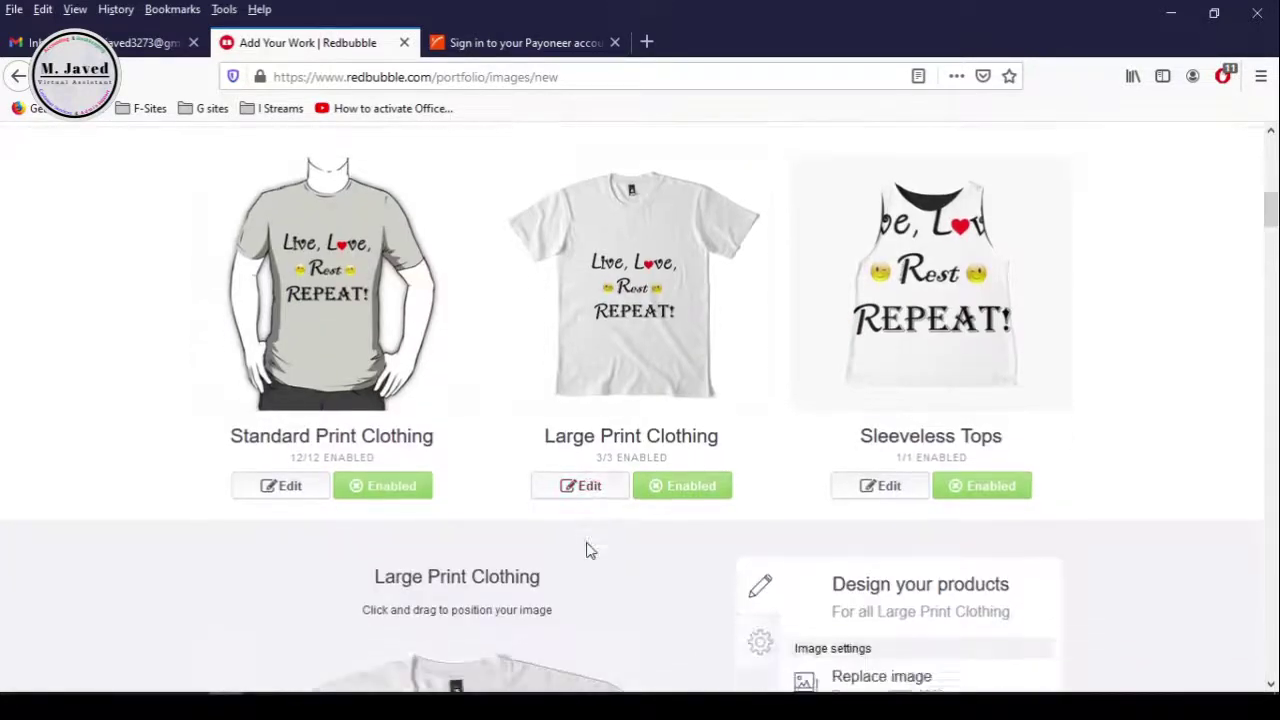
scroll(760, 443, down, 1)
scroll(760, 443, up, 4)
scroll(760, 443, down, 5)
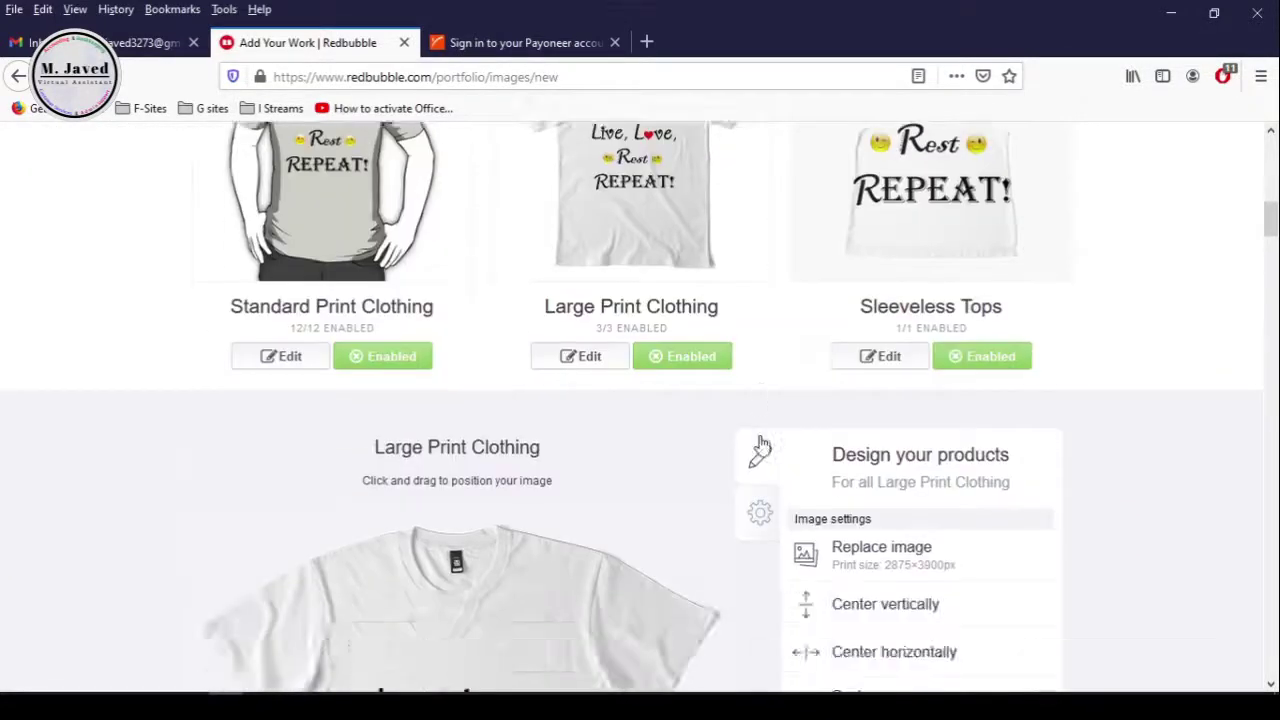
scroll(760, 443, up, 2)
drag(962, 433, 988, 436)
click(960, 369)
click(891, 327)
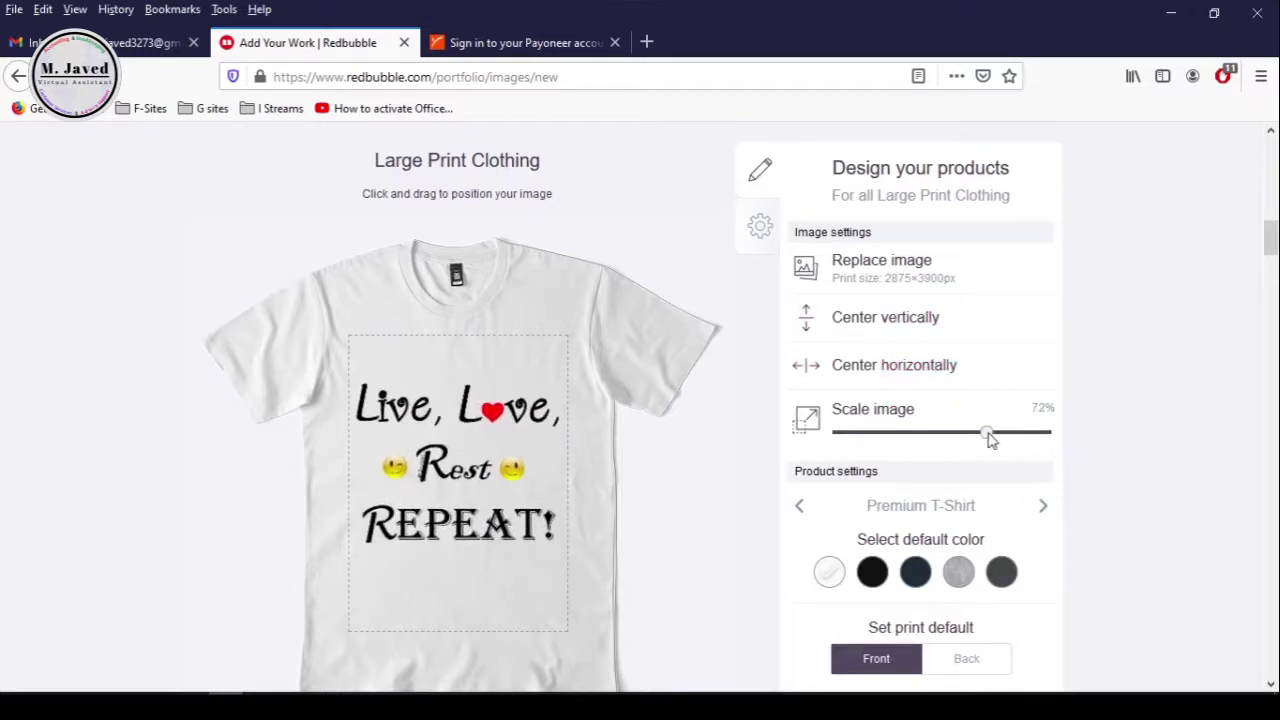
click(886, 325)
Try black, navy and dark grey as the Premium T-Shirt's default color, and return it to white
click(870, 575)
click(918, 580)
click(1001, 572)
click(829, 572)
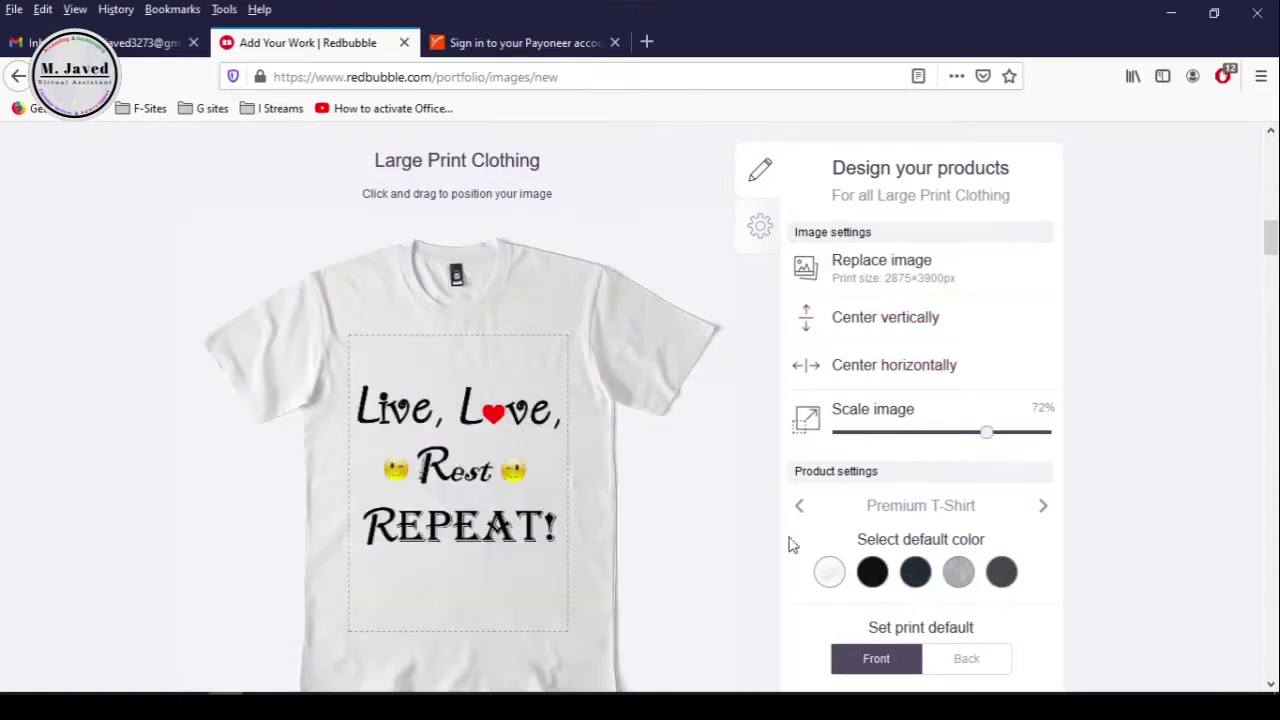
scroll(904, 452, down, 3)
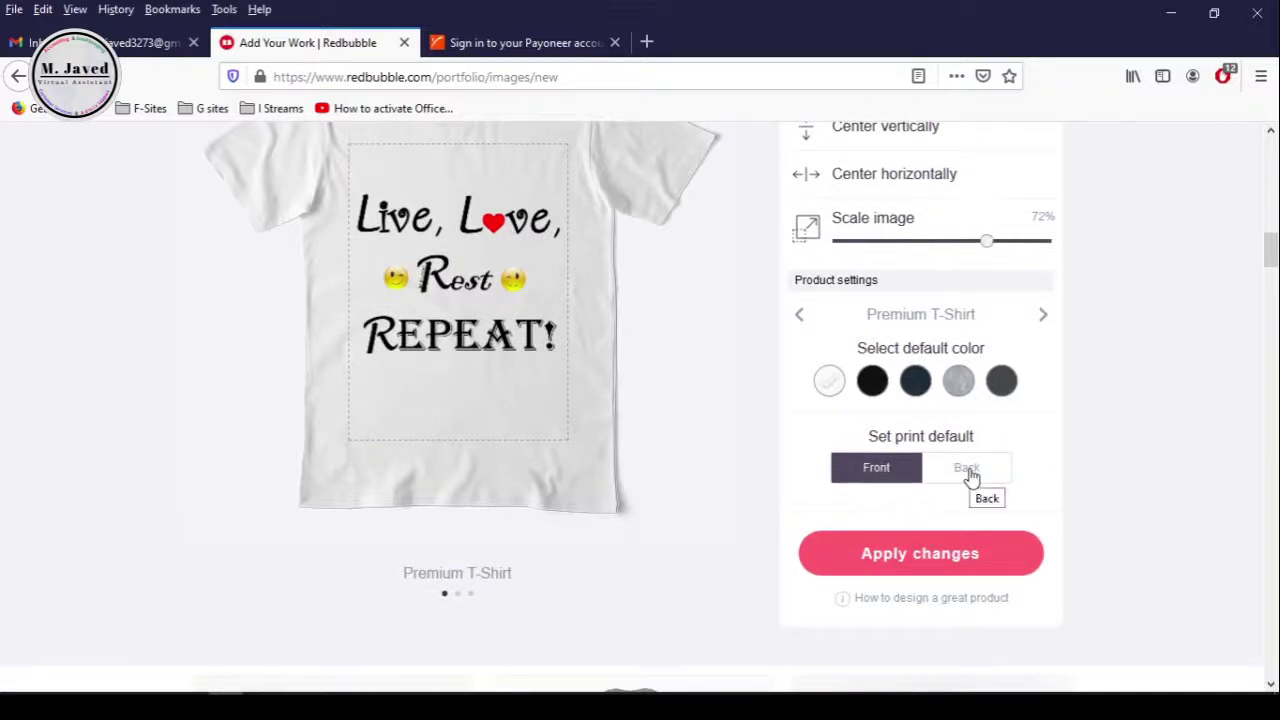
scroll(784, 421, up, 3)
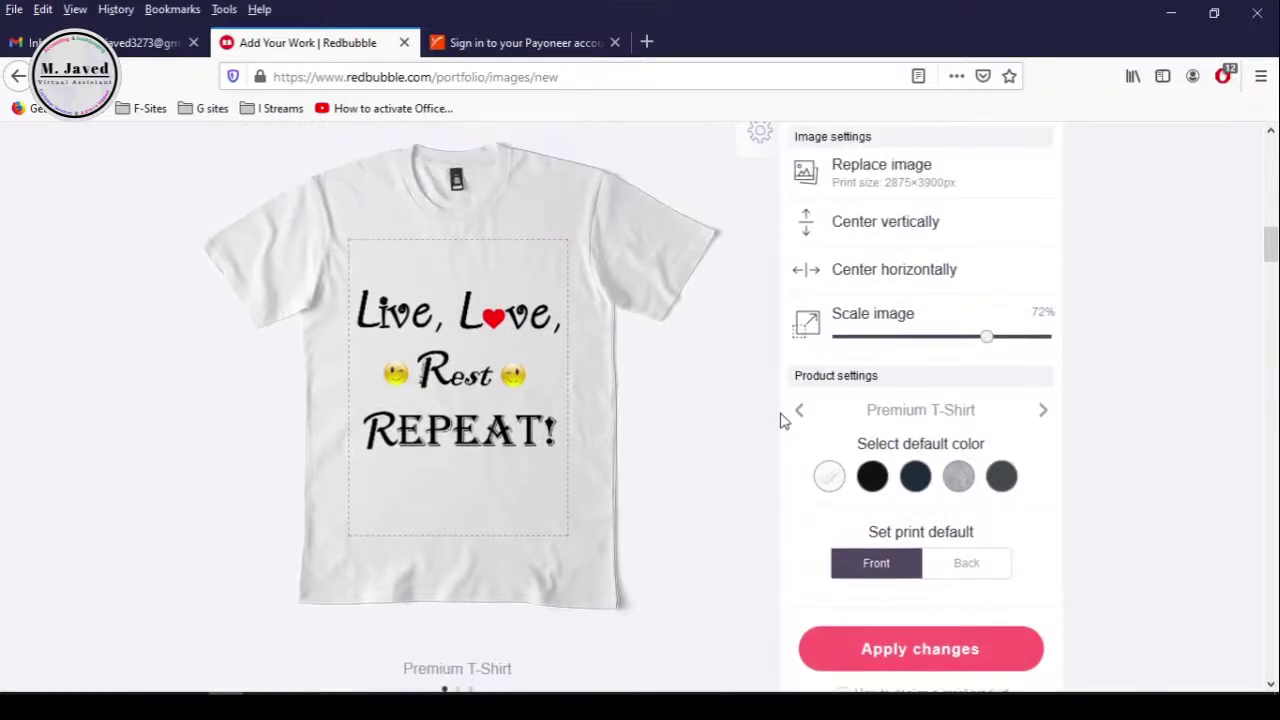
Review the availability and markup of the Large Print Clothing products and apply the design changes
click(760, 232)
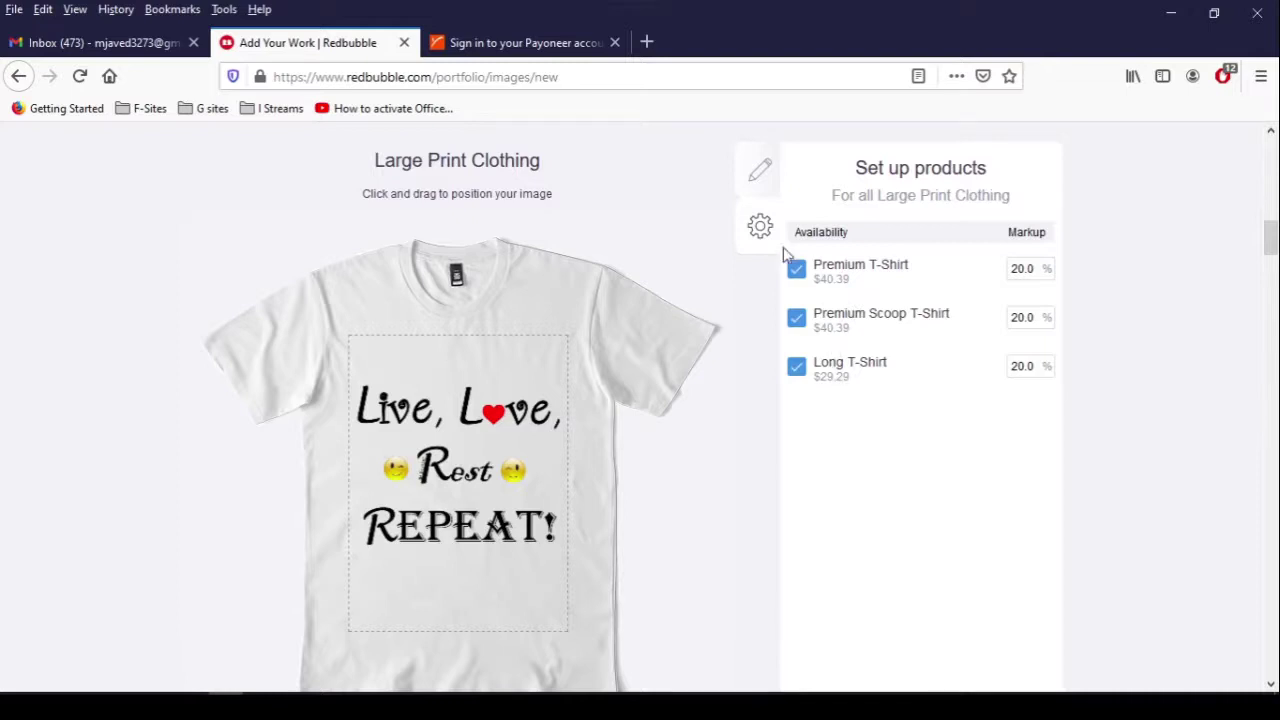
click(760, 168)
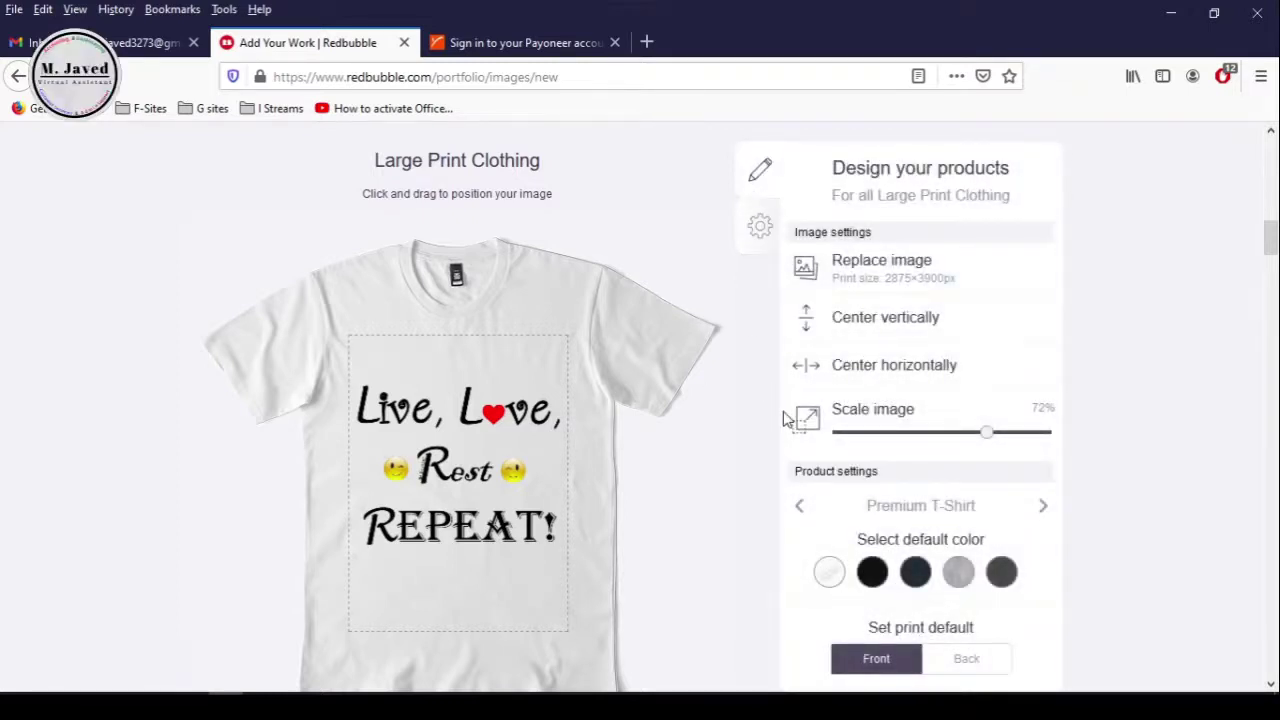
scroll(786, 417, down, 4)
scroll(855, 642, up, 2)
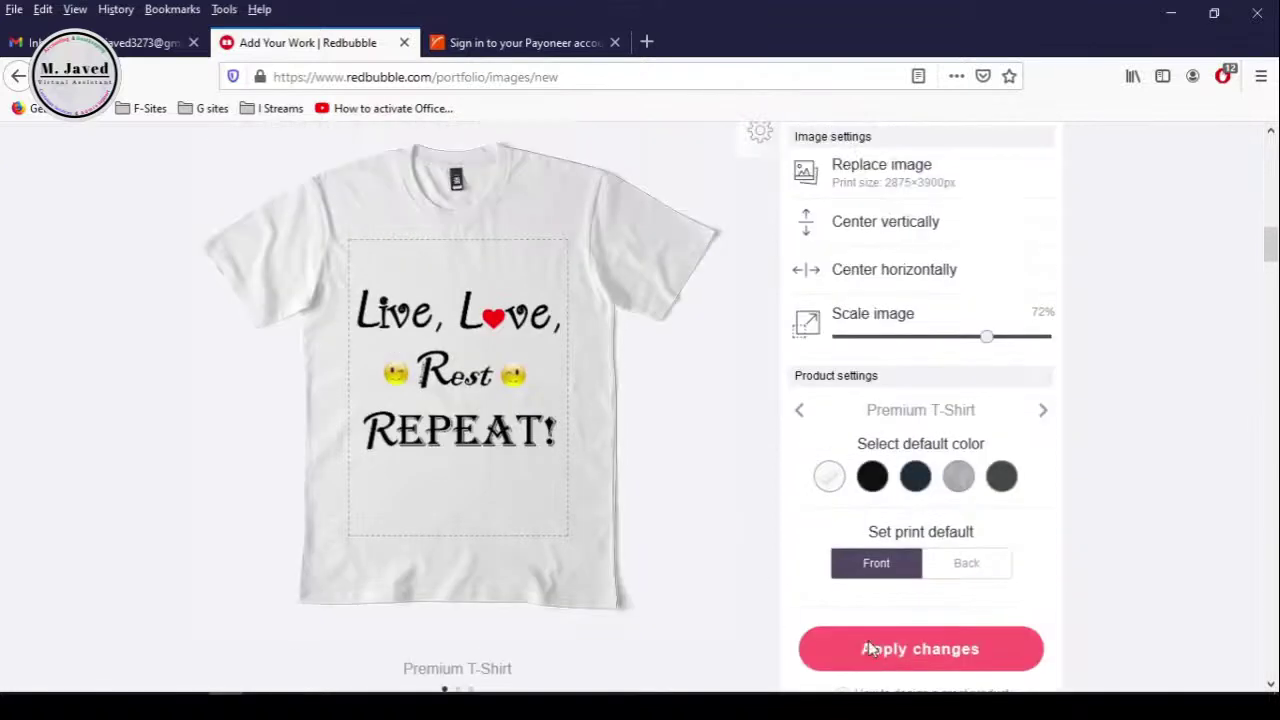
click(872, 649)
Enable the Graphic T-Shirt Dresses product in the product previews
scroll(800, 474, up, 5)
scroll(778, 362, down, 5)
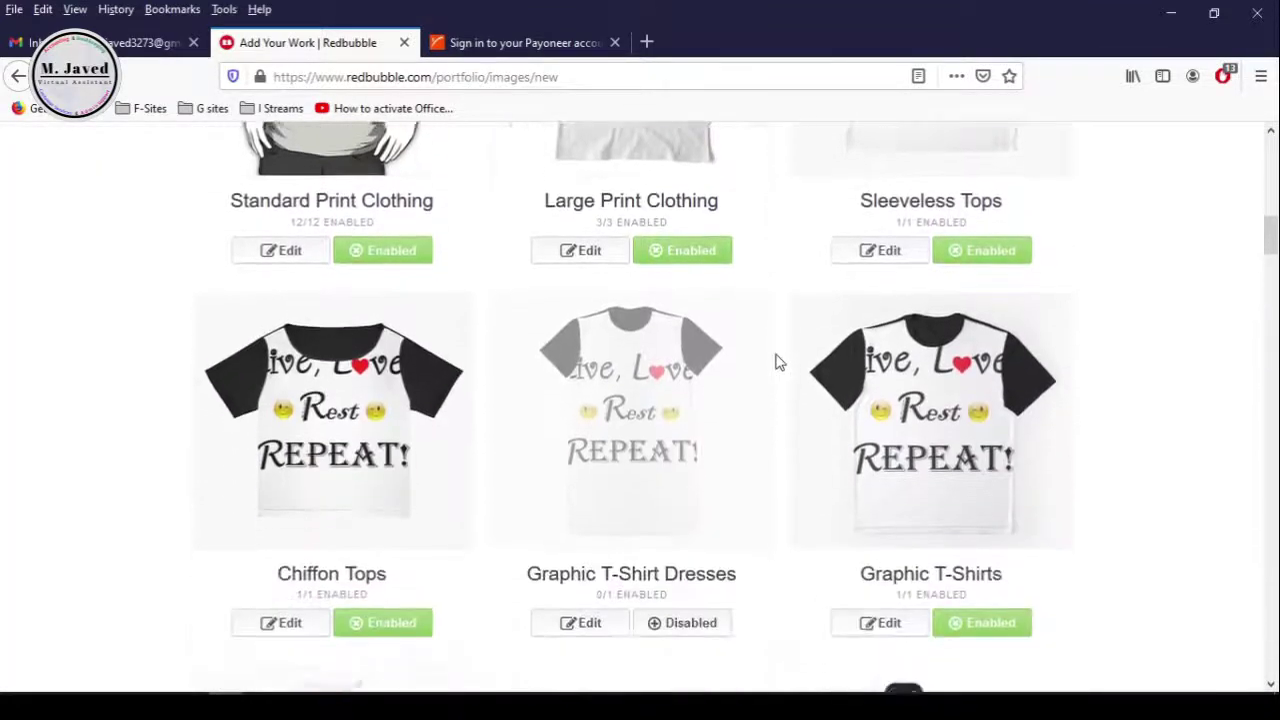
scroll(778, 362, up, 1)
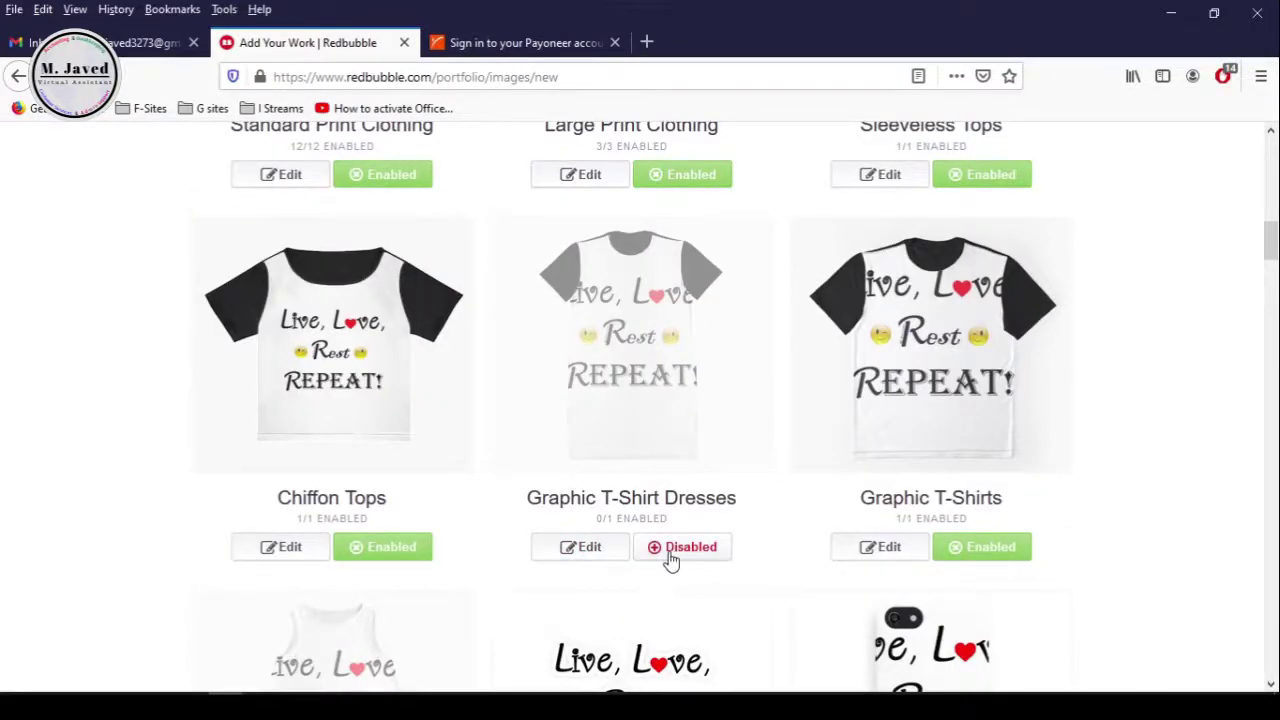
scroll(677, 560, down, 1)
click(712, 460)
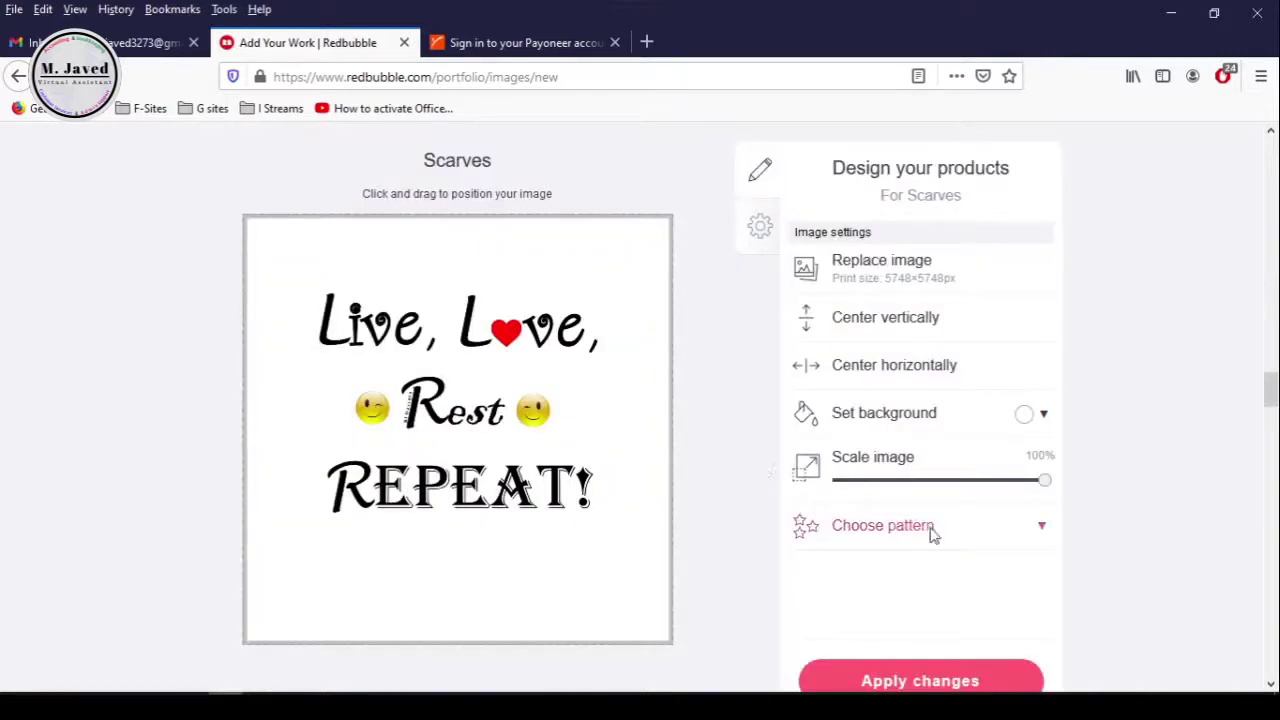
Repeat the design in a regular grid pattern on Scarves and scale the image down to 25%
click(1010, 541)
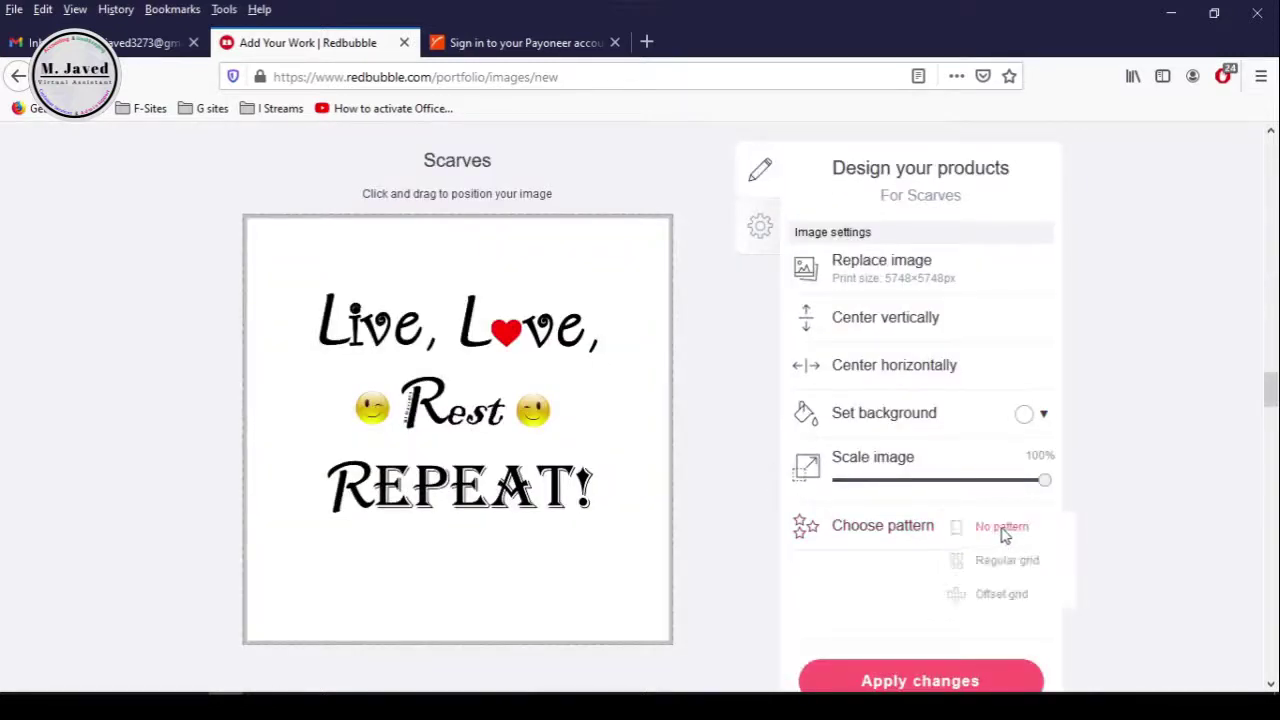
click(1010, 562)
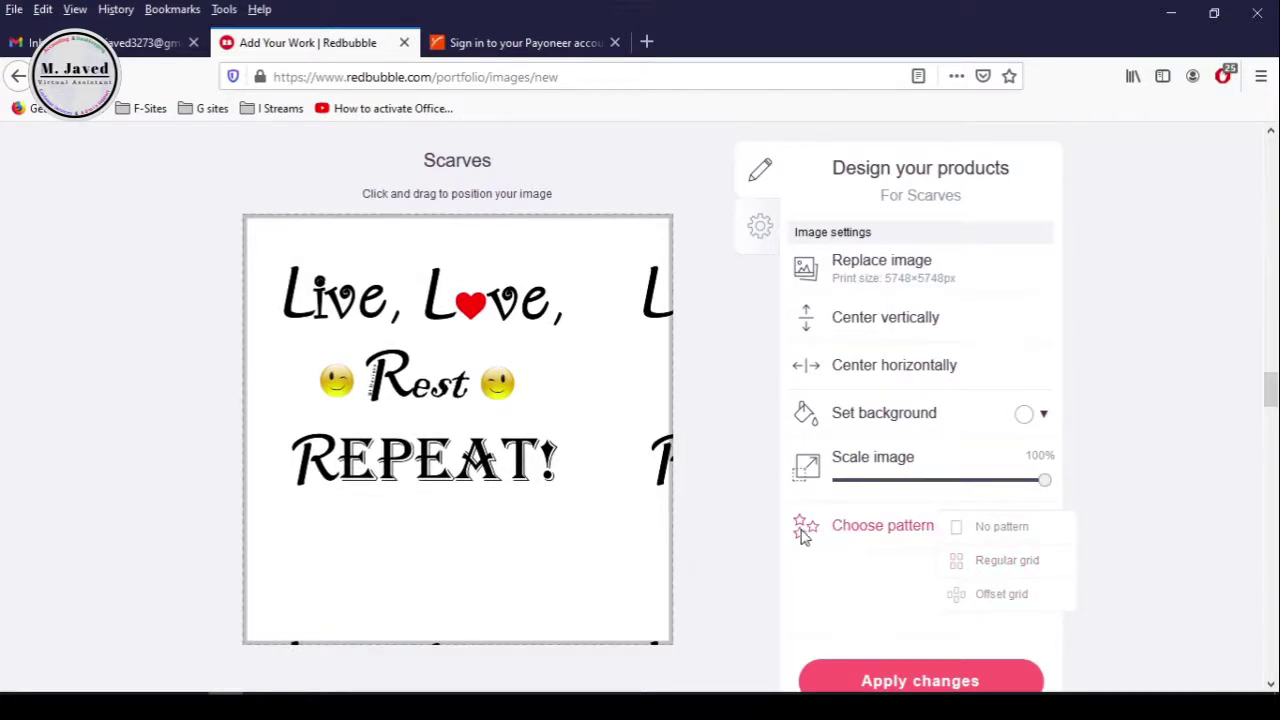
scroll(731, 471, up, 2)
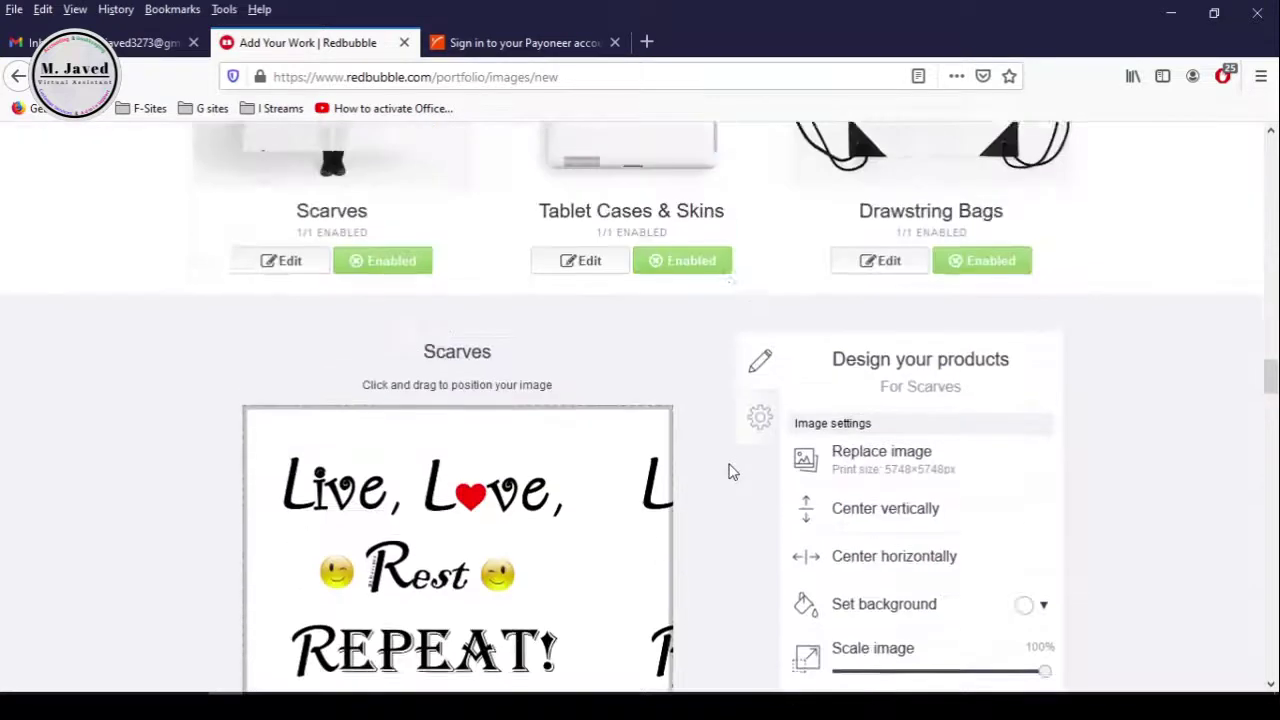
scroll(731, 471, down, 3)
drag(1043, 386, 913, 388)
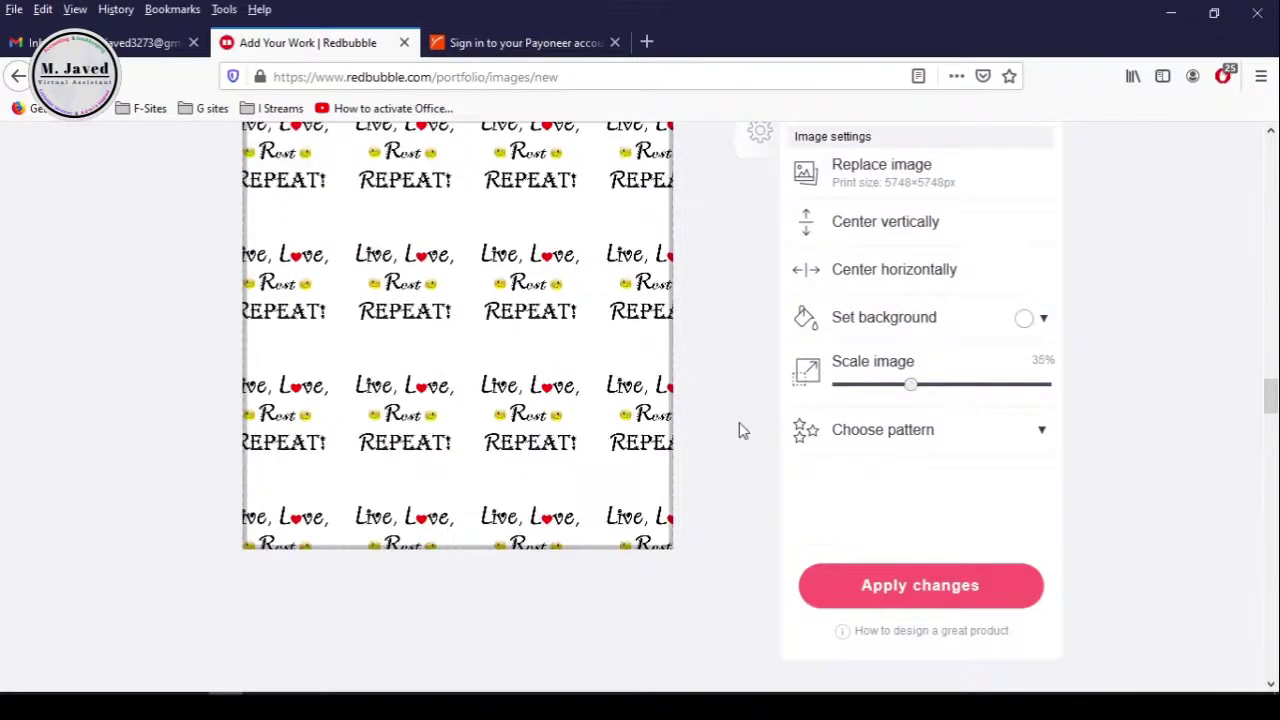
scroll(740, 430, up, 5)
scroll(740, 430, down, 3)
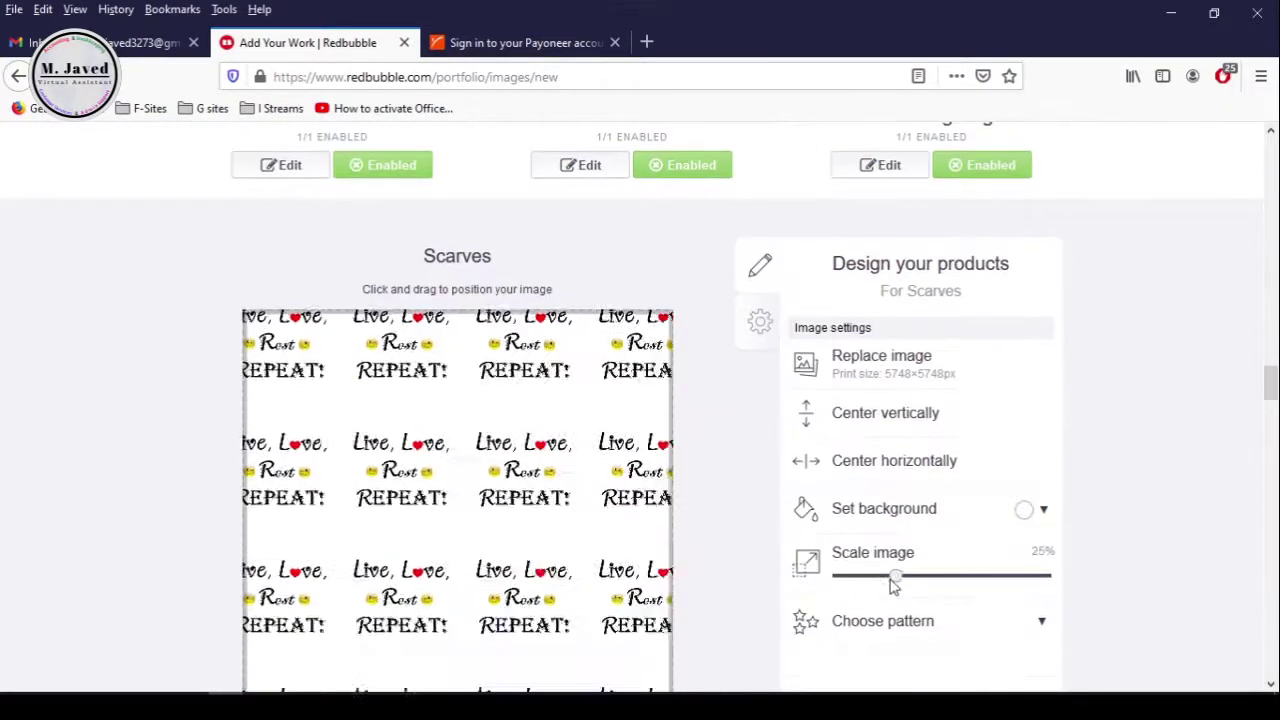
Select Design & Illustration and Digital Art as the media types of the work
scroll(729, 549, down, 10)
scroll(818, 549, down, 5)
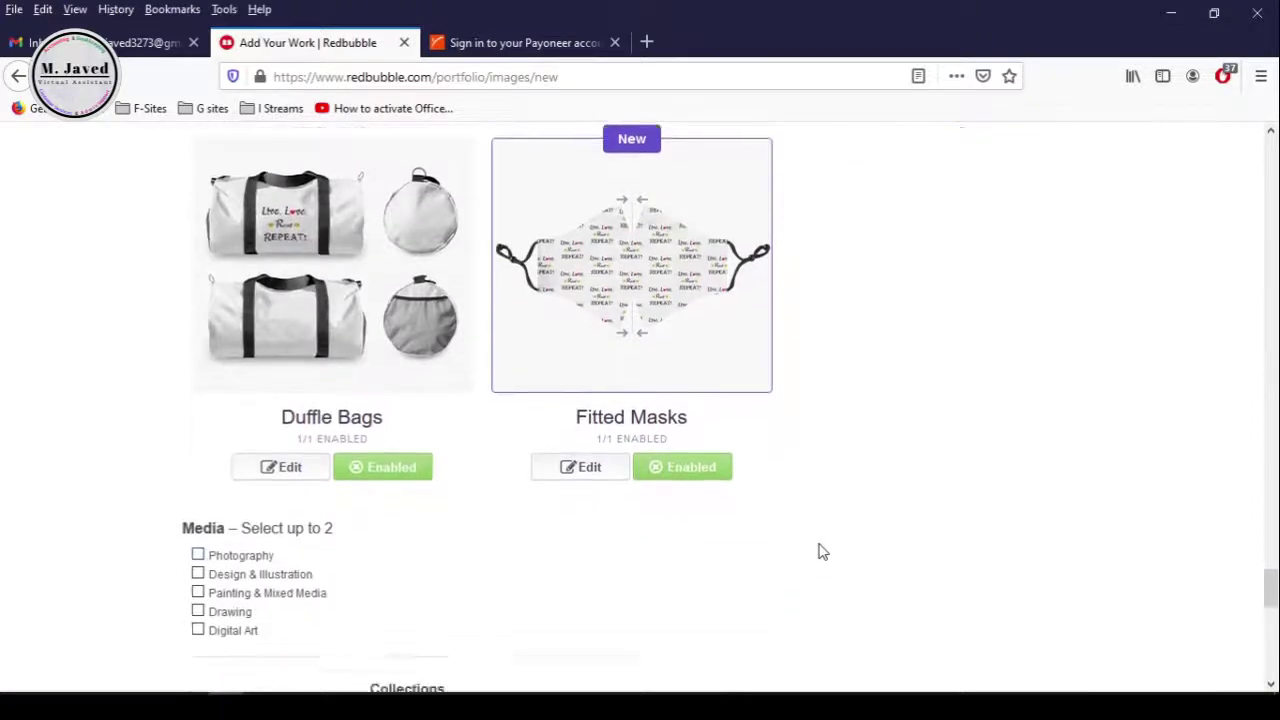
scroll(686, 509, down, 2)
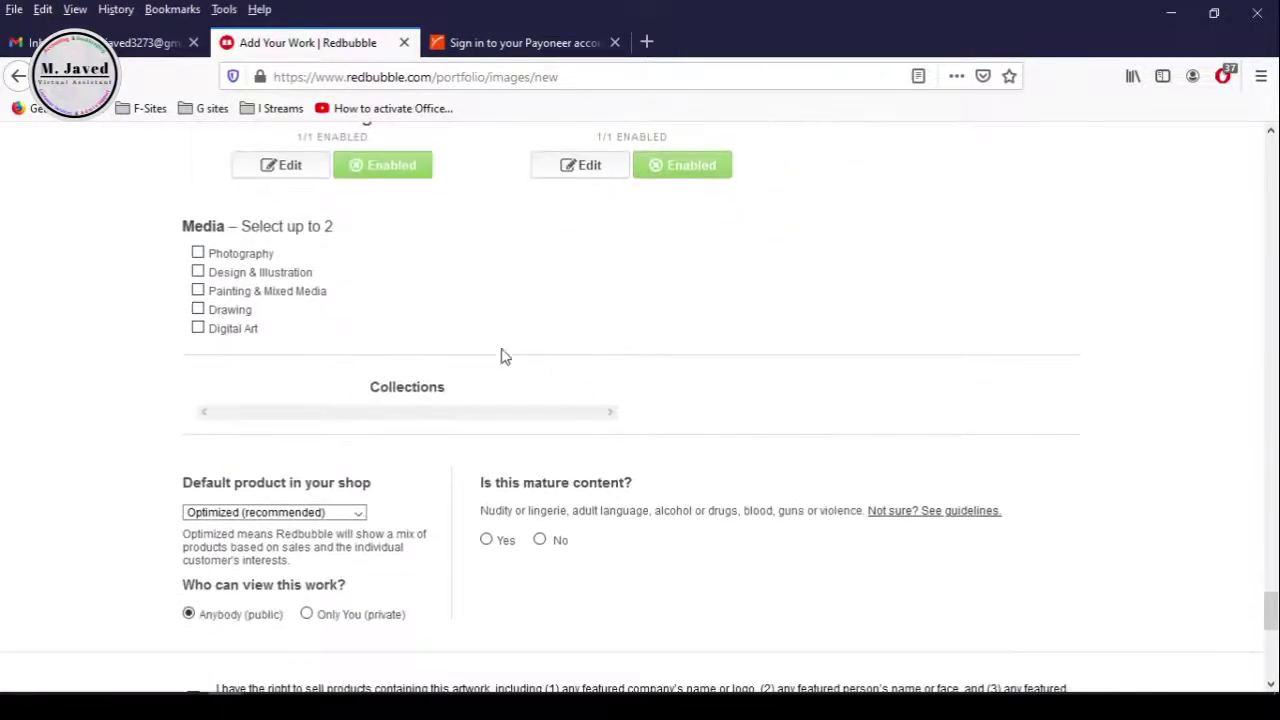
click(198, 328)
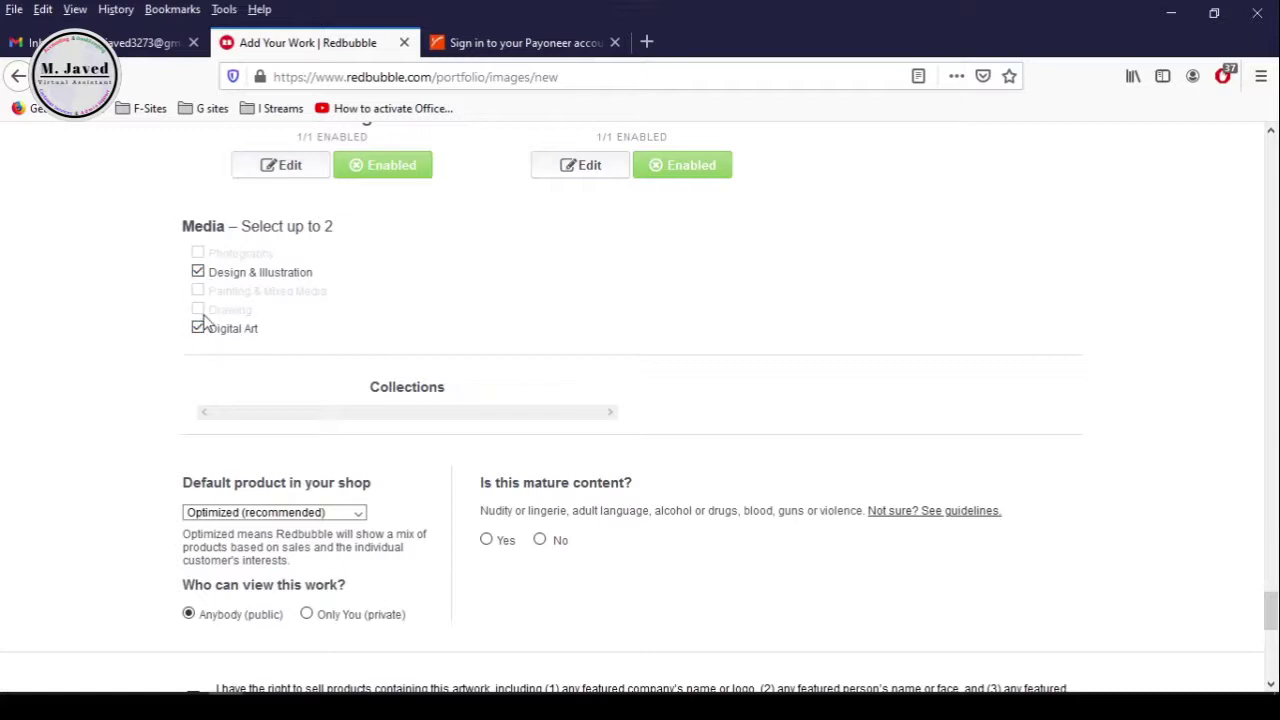
Keep Optimized (recommended) as the default shop product and mark the work as not mature content
scroll(477, 580, down, 2)
click(358, 416)
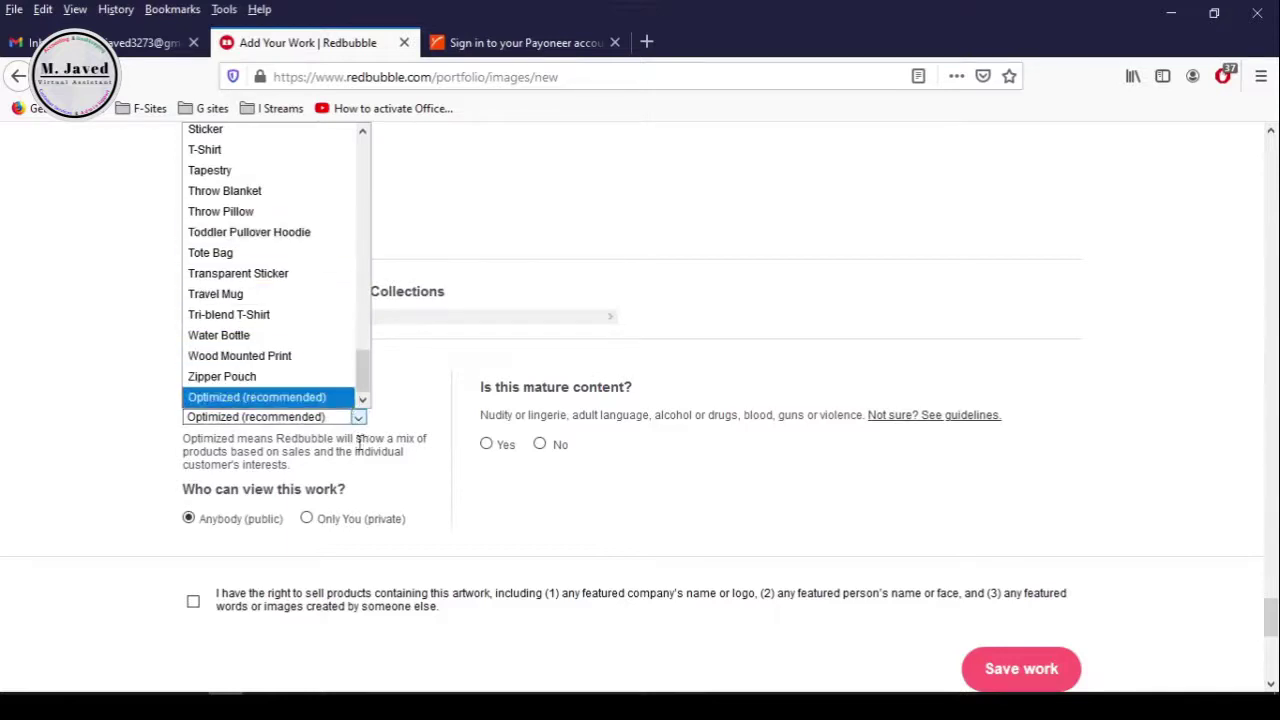
click(465, 502)
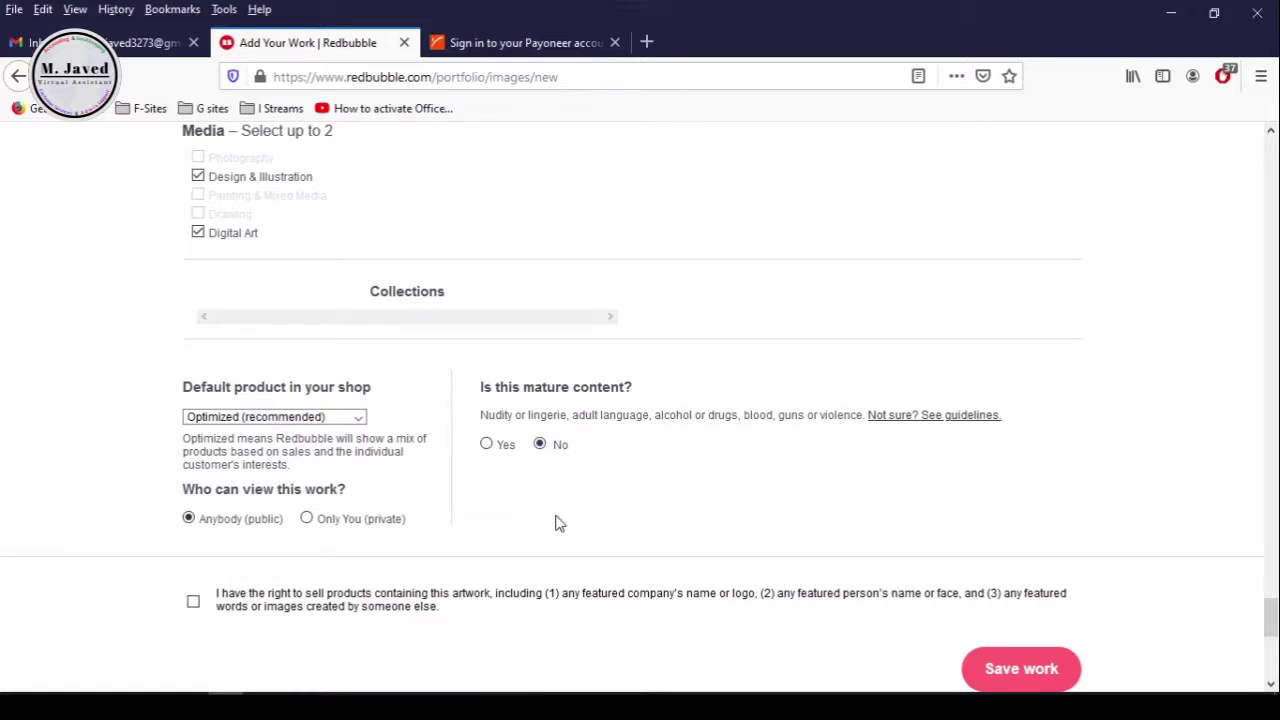
Confirm having the right to sell products containing this artwork
scroll(557, 523, down, 4)
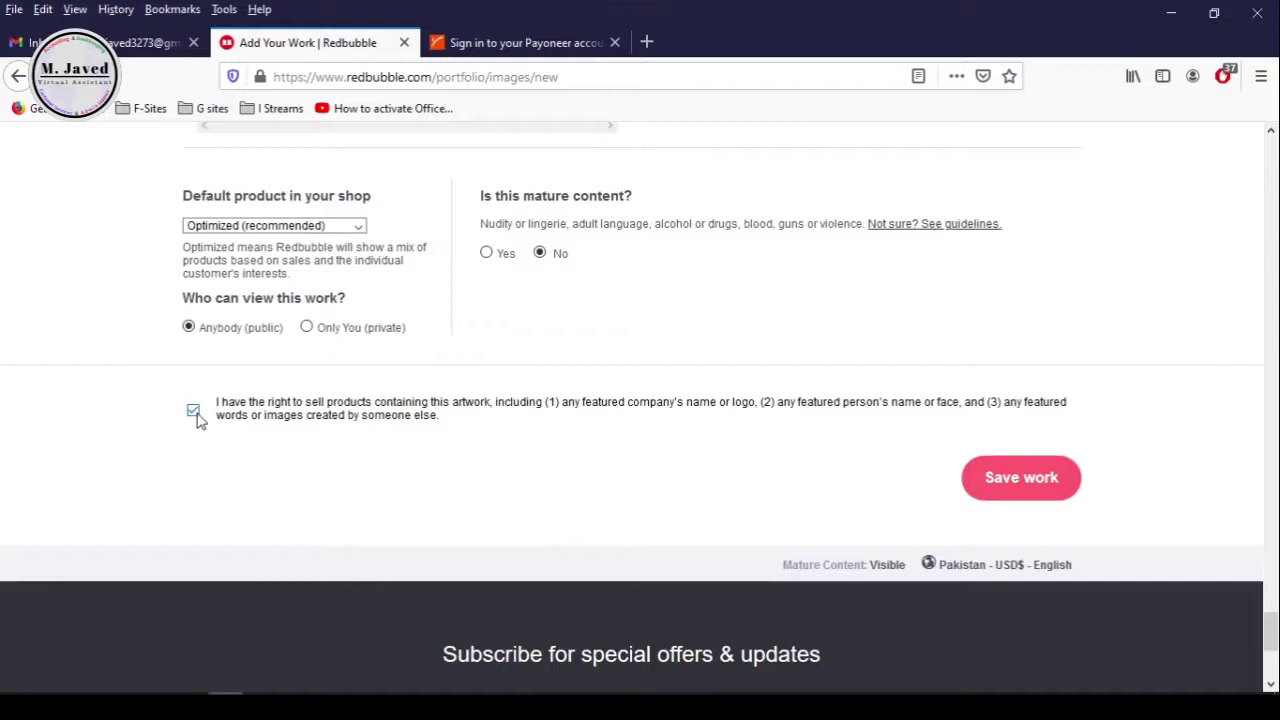
scroll(562, 472, up, 1)
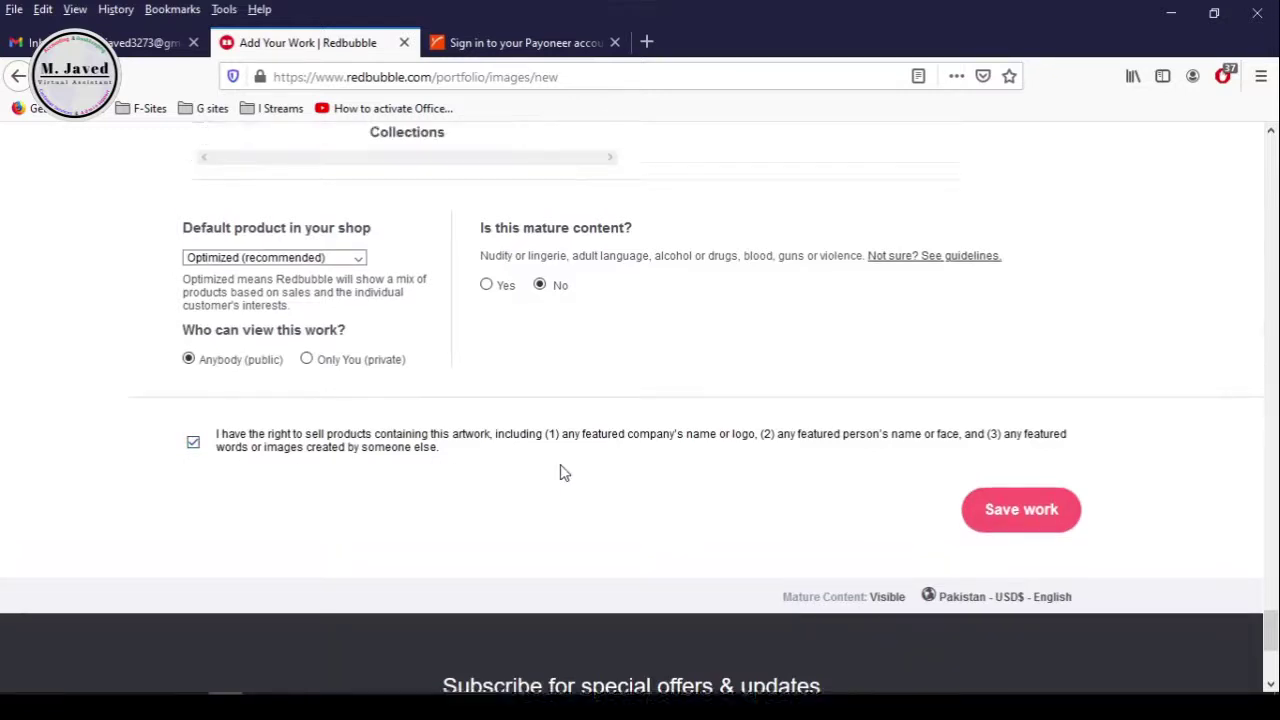
Enable the Leggings and Socks products for the design and save the work
scroll(562, 472, up, 12)
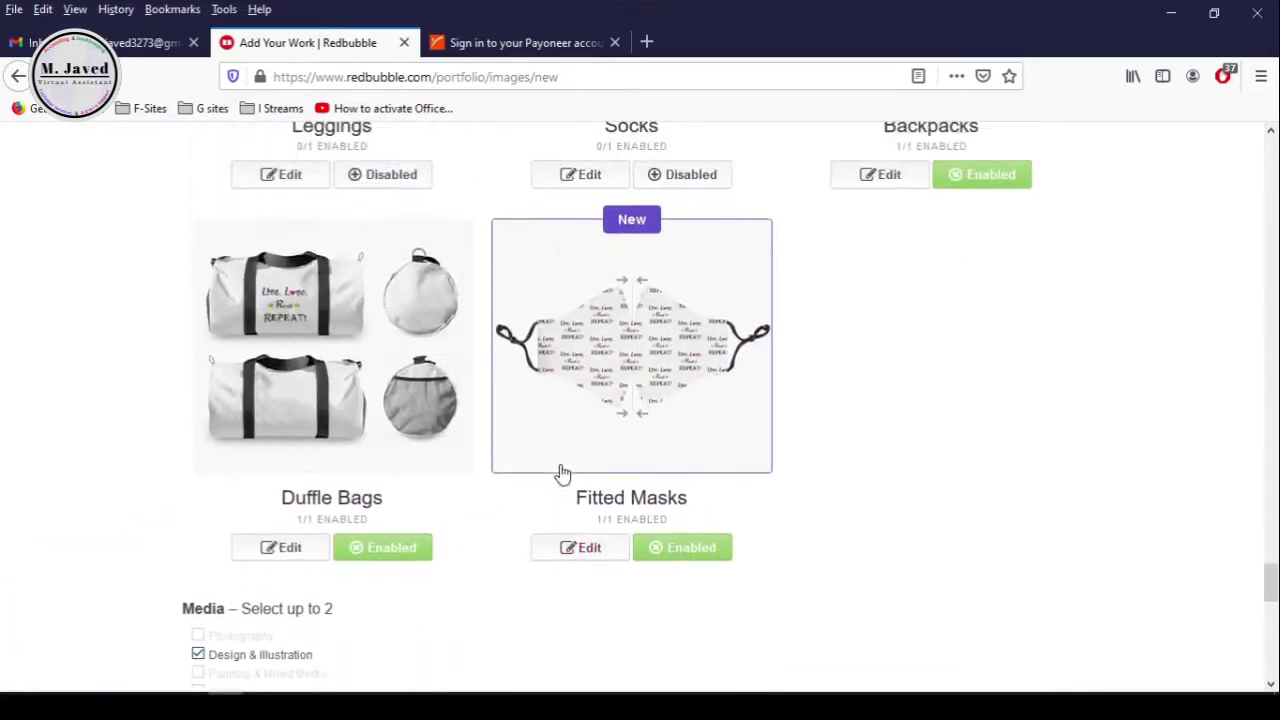
scroll(750, 457, up, 4)
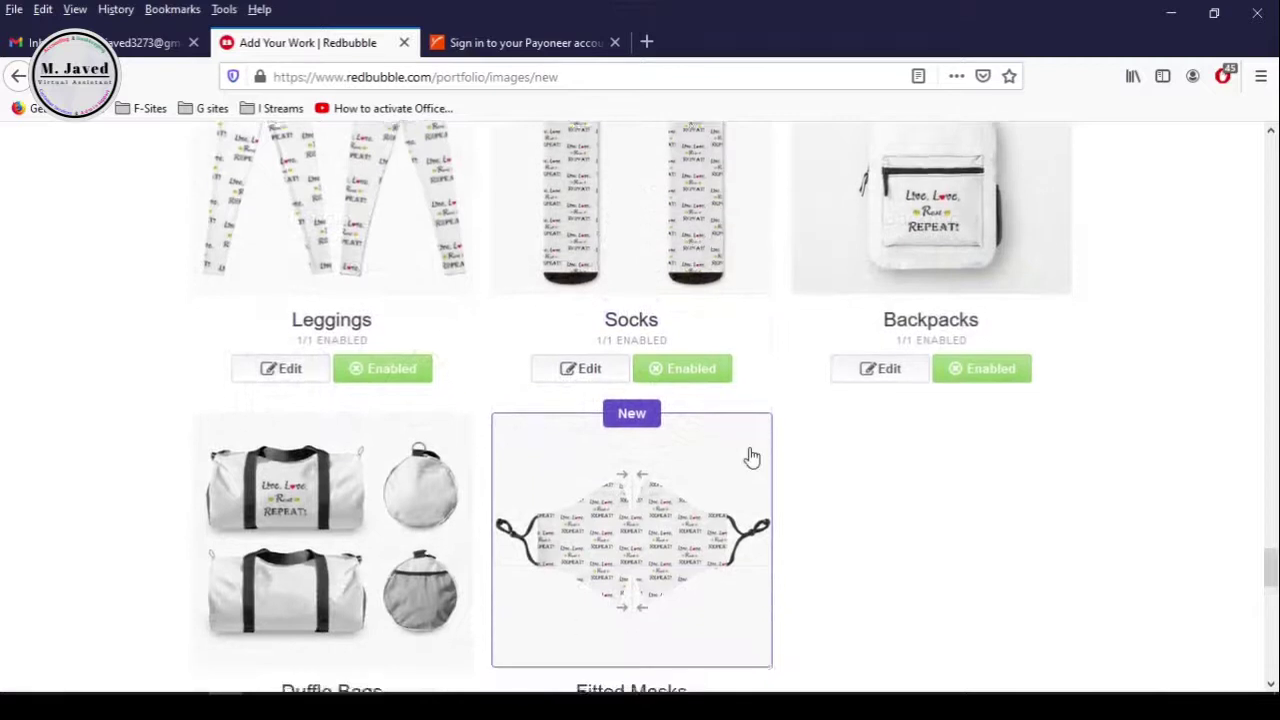
scroll(750, 457, down, 16)
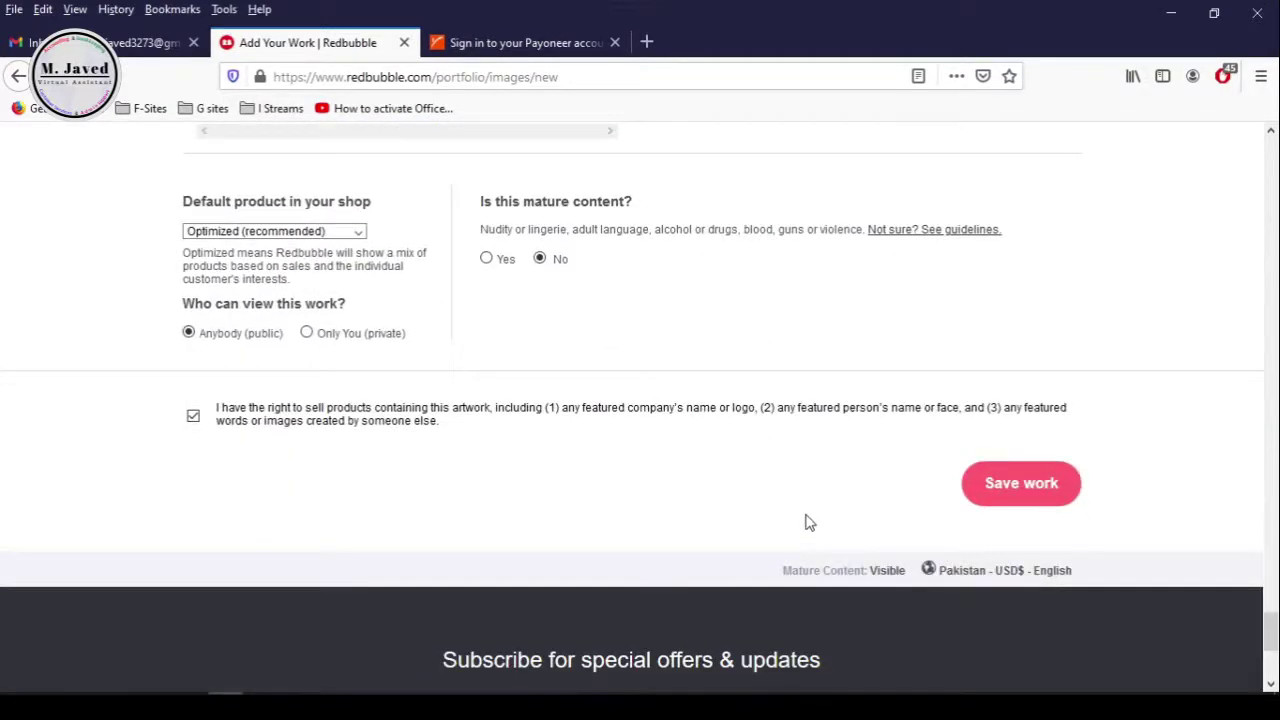
click(1000, 500)
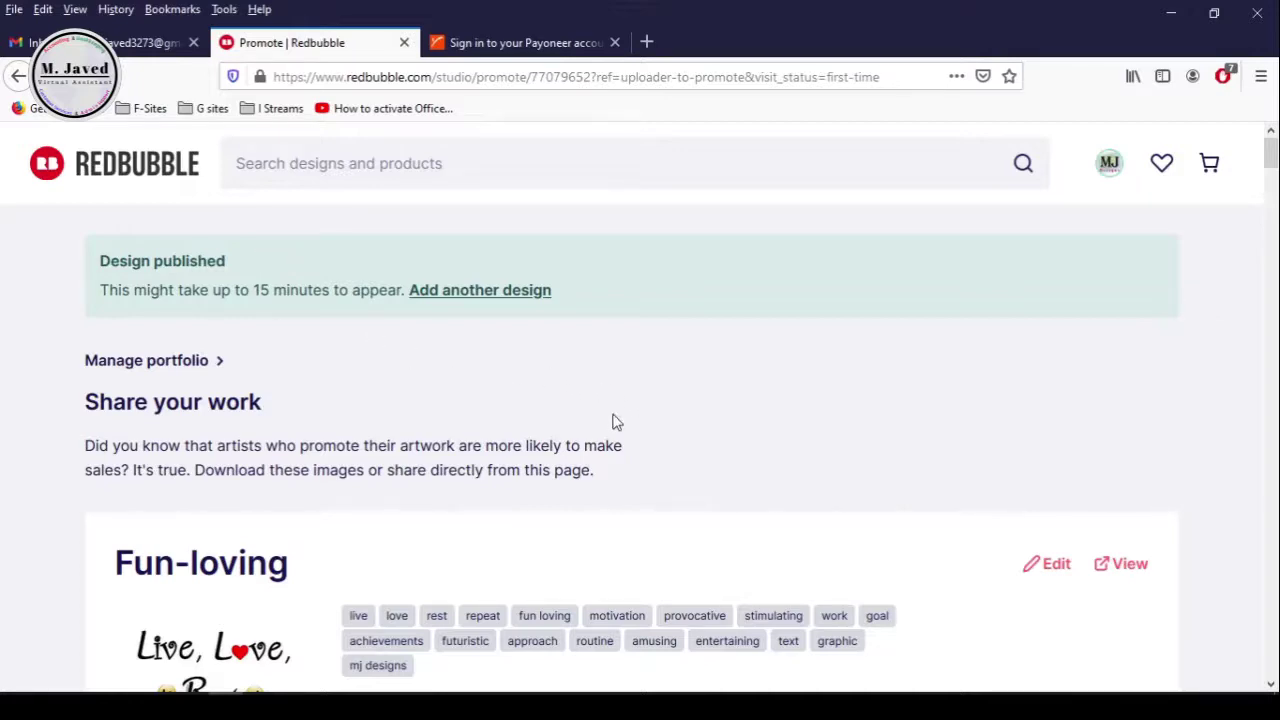
Look through the product previews of the published Fun-loving design on the Share your work page
scroll(661, 428, down, 1)
scroll(661, 428, down, 20)
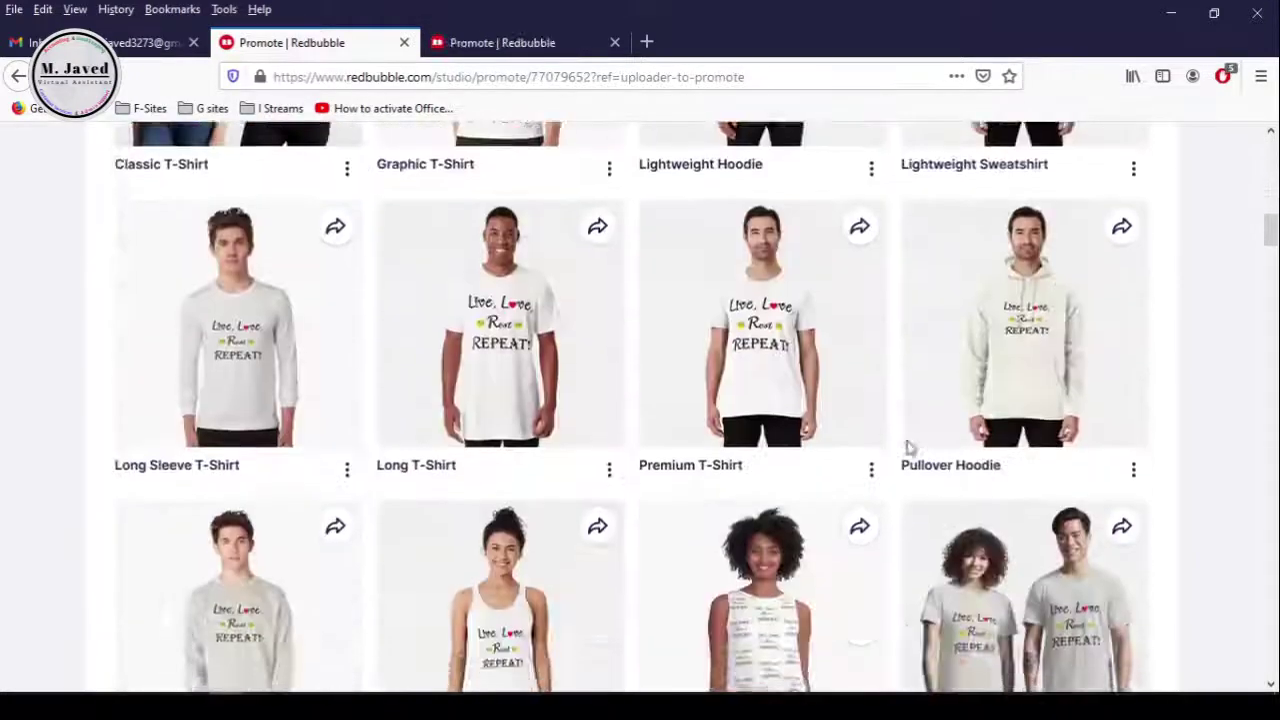
scroll(910, 448, down, 10)
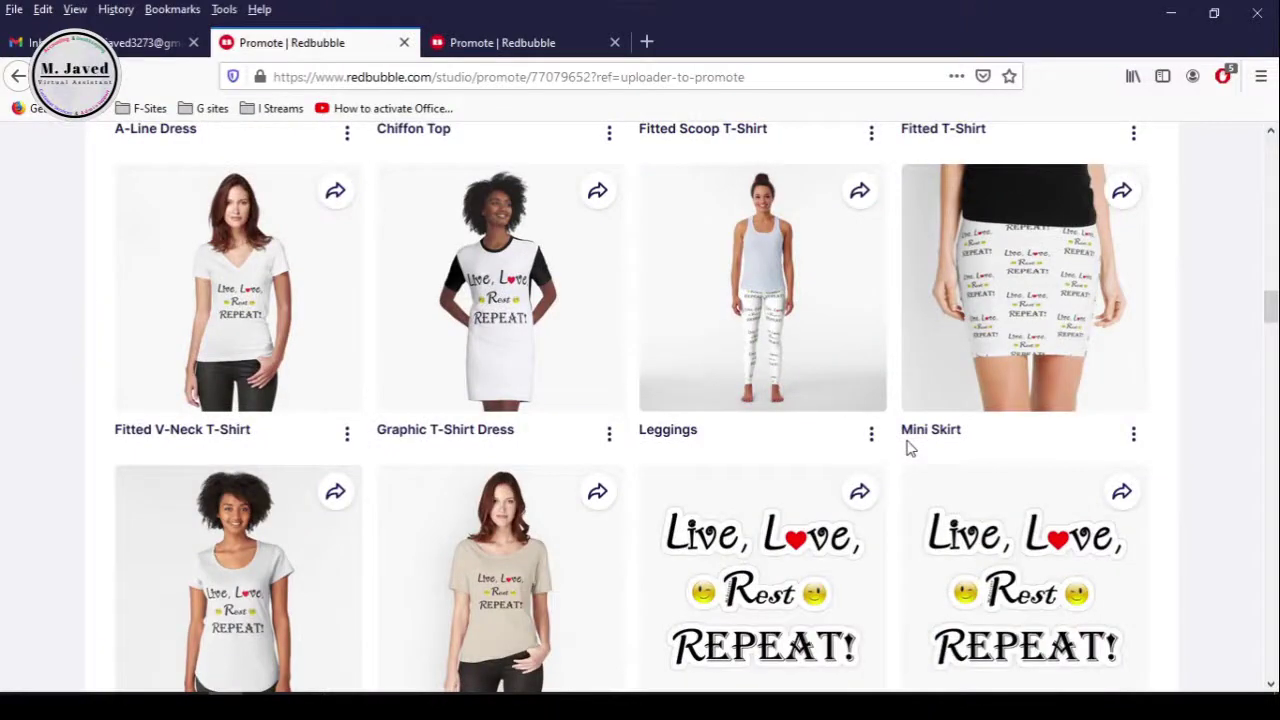
scroll(910, 448, down, 20)
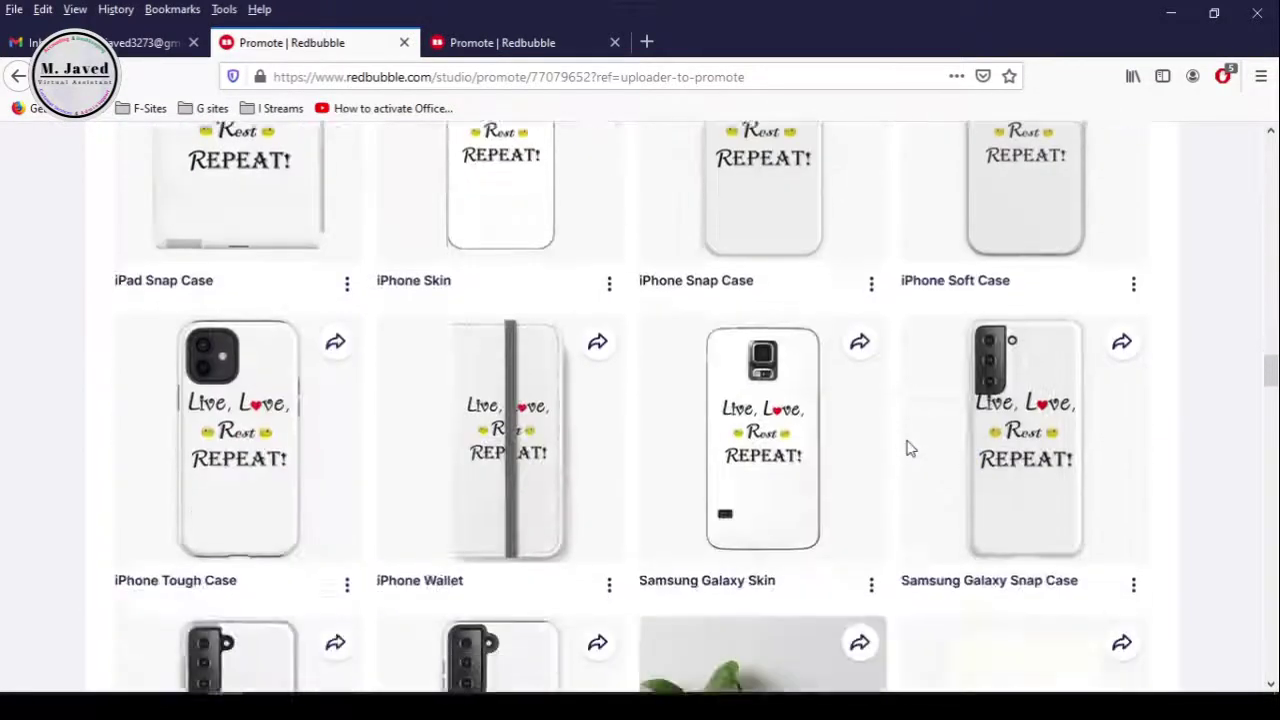
scroll(900, 430, down, 15)
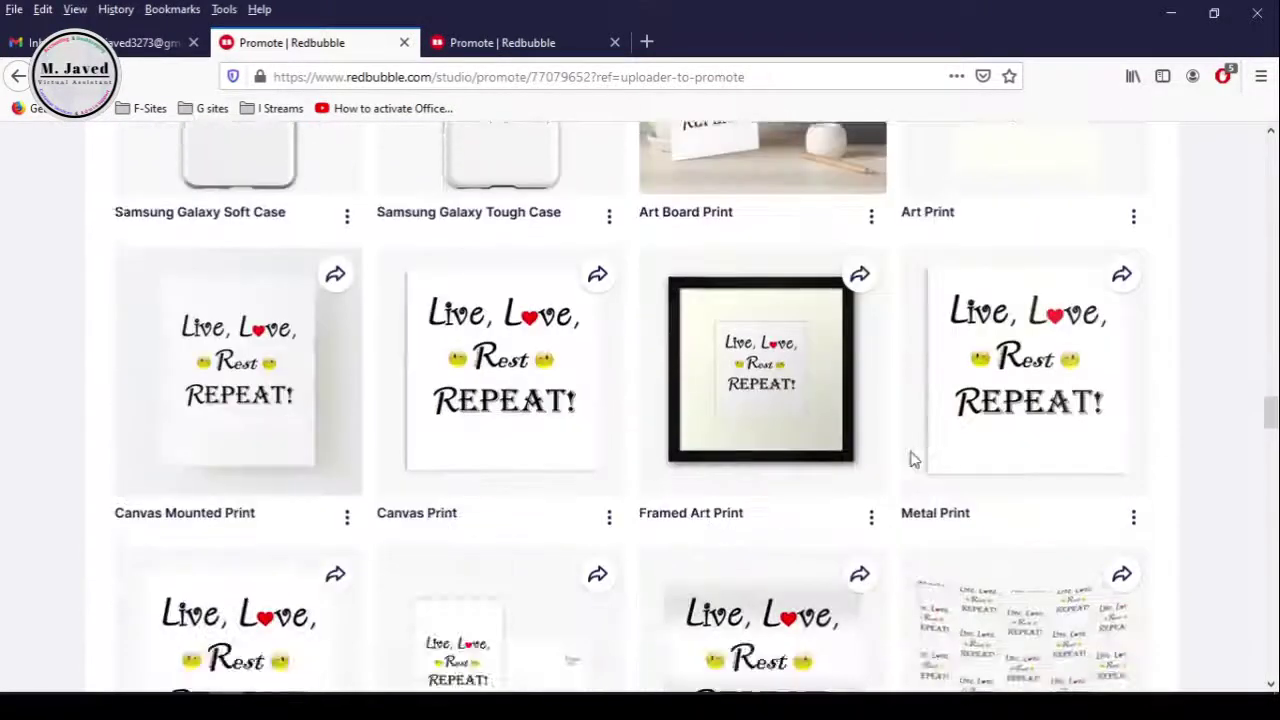
scroll(895, 470, down, 20)
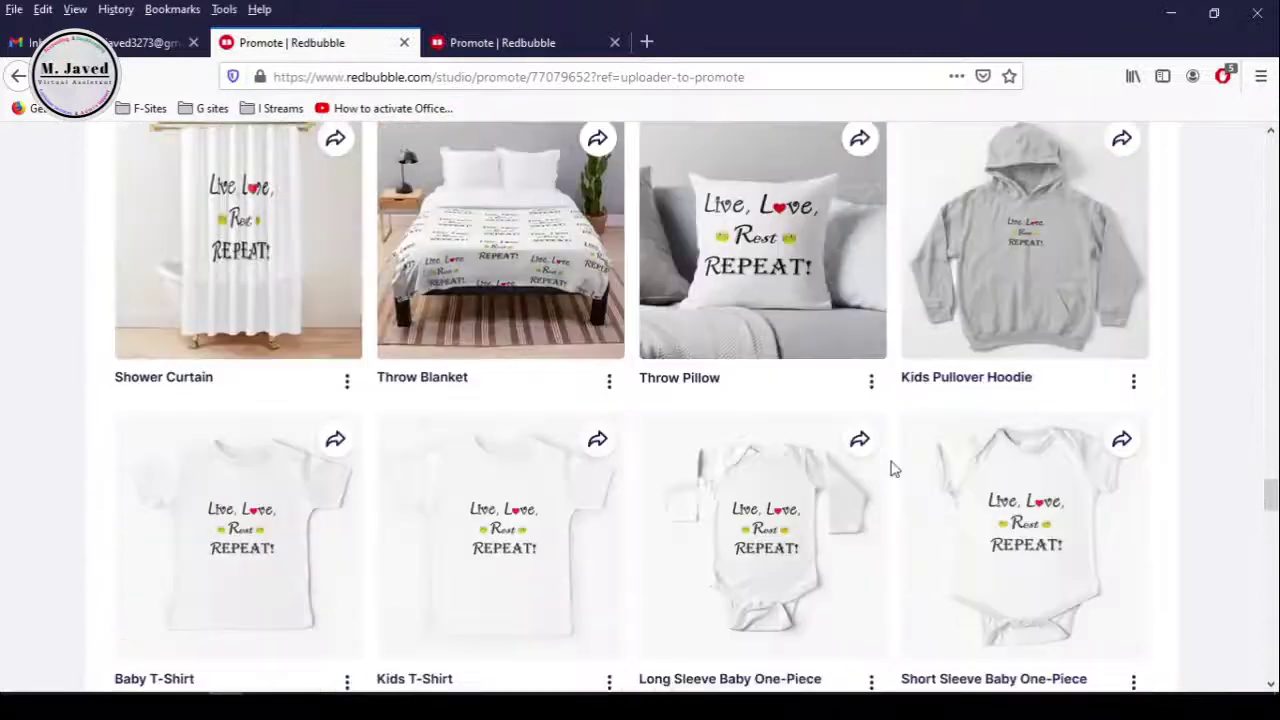
scroll(895, 470, down, 15)
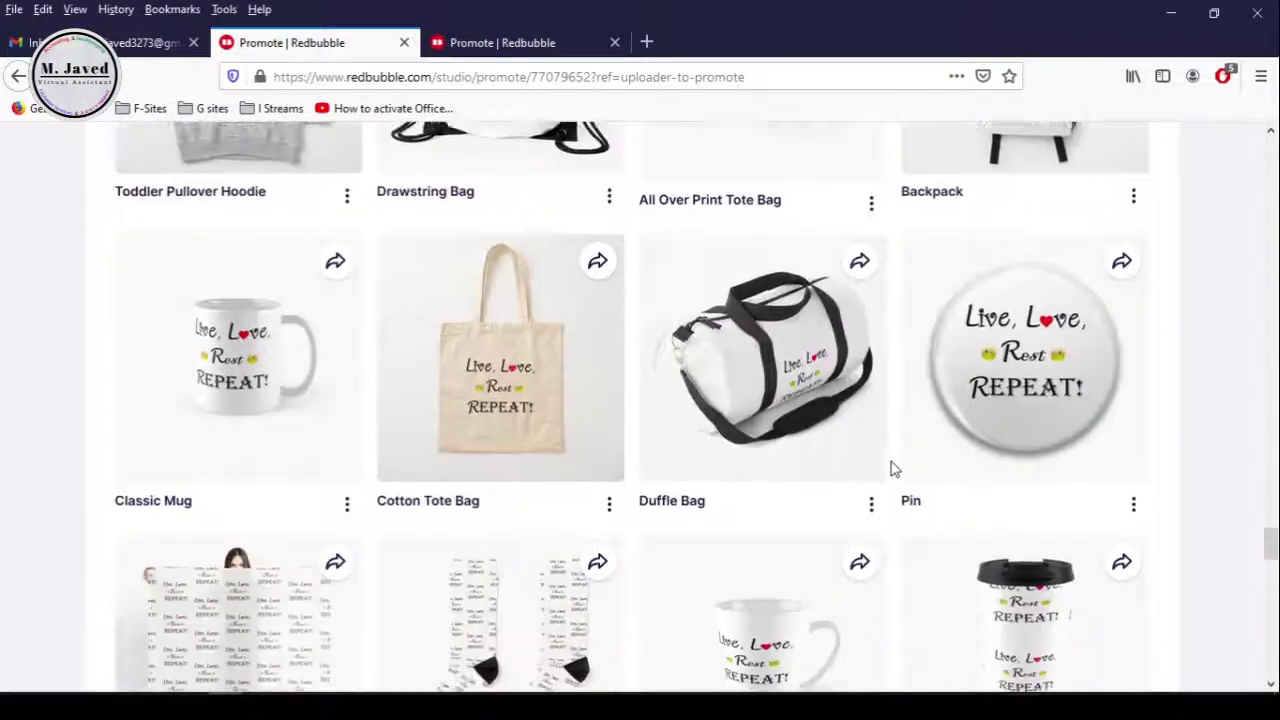
scroll(895, 470, down, 5)
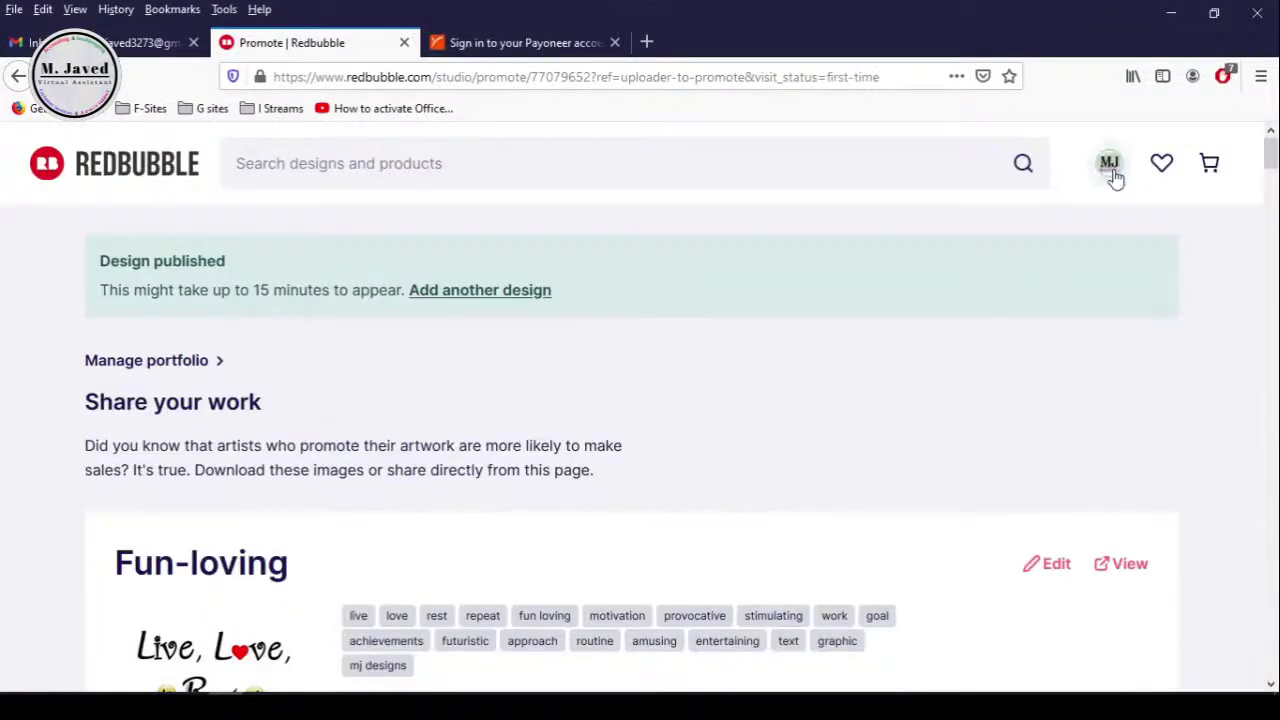
Open the account dashboard and look over the shop setup checklist
mouse_move(1114, 175)
click(1064, 330)
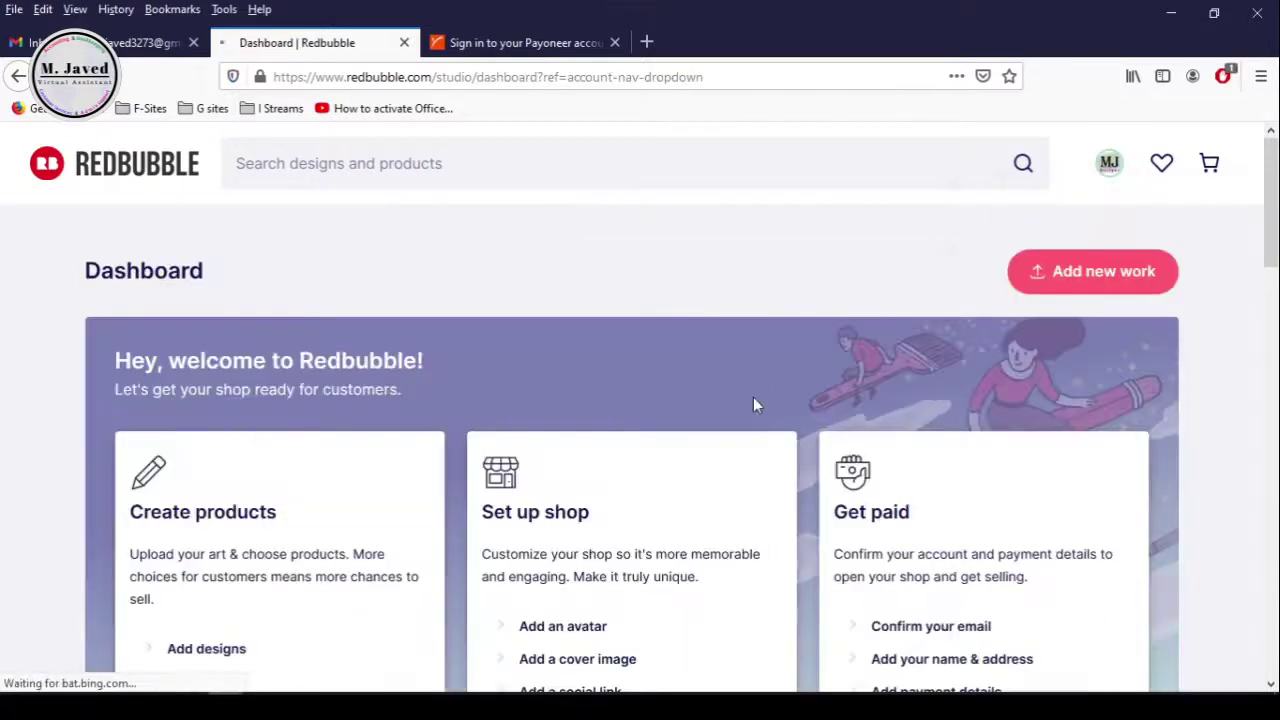
scroll(720, 408, down, 3)
scroll(697, 414, down, 1)
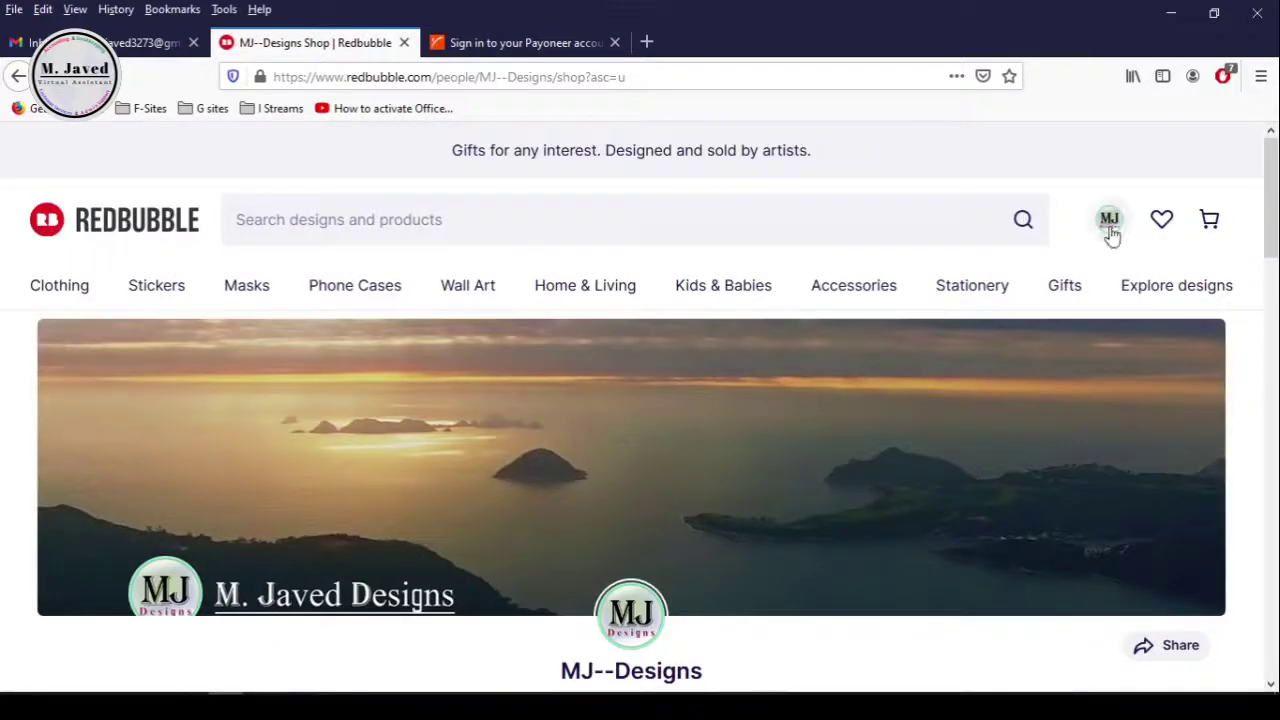
In the Protect your work settings, choose to place a tiled watermark across the images
click(1109, 222)
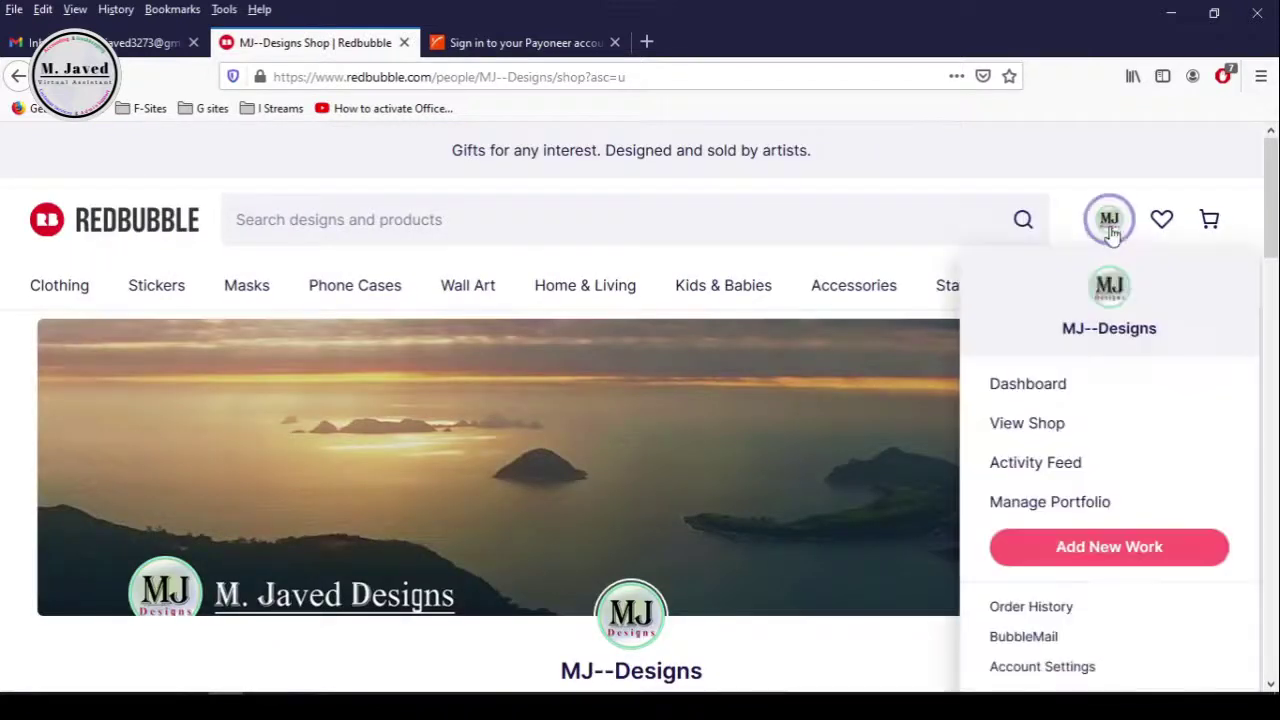
click(1080, 464)
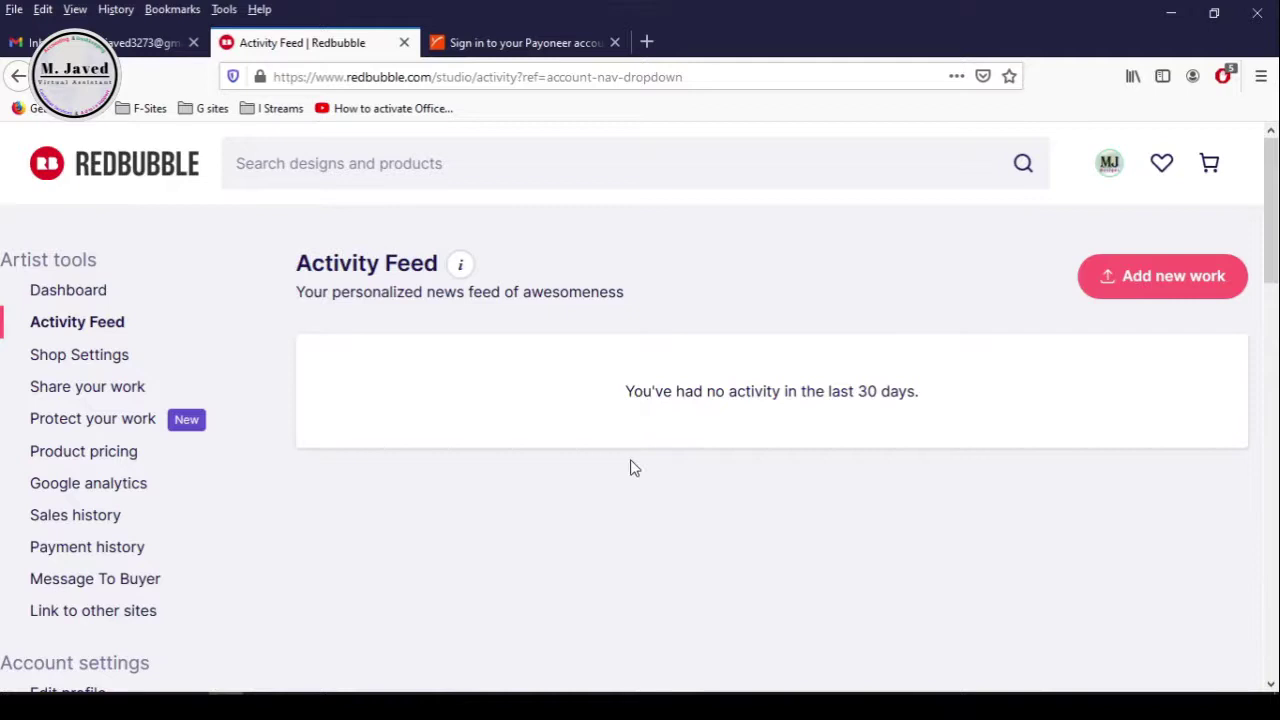
click(110, 426)
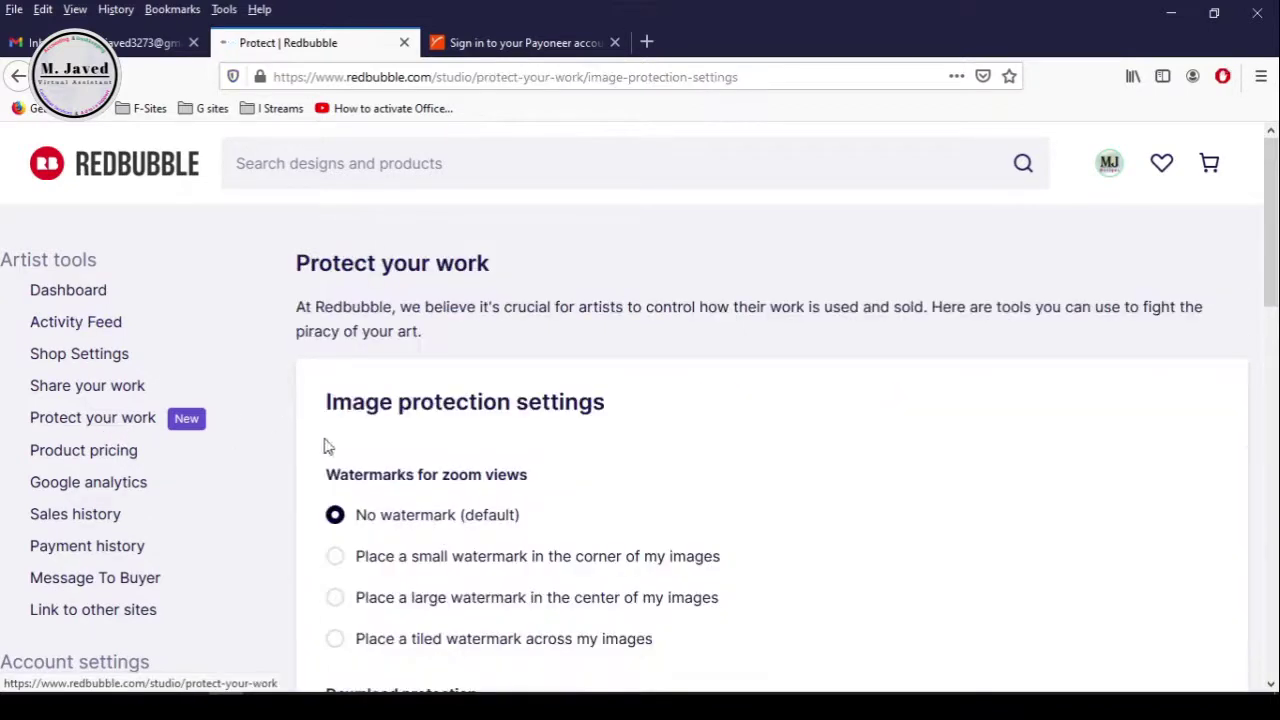
scroll(394, 471, down, 3)
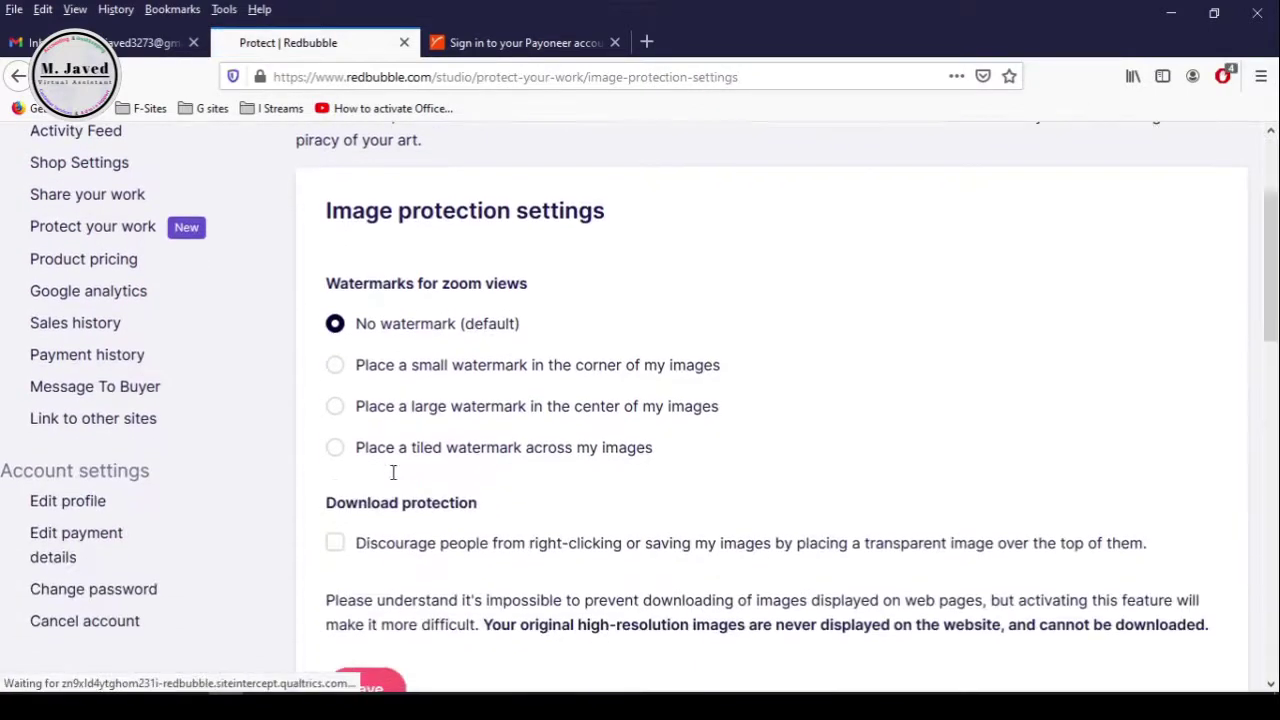
click(335, 448)
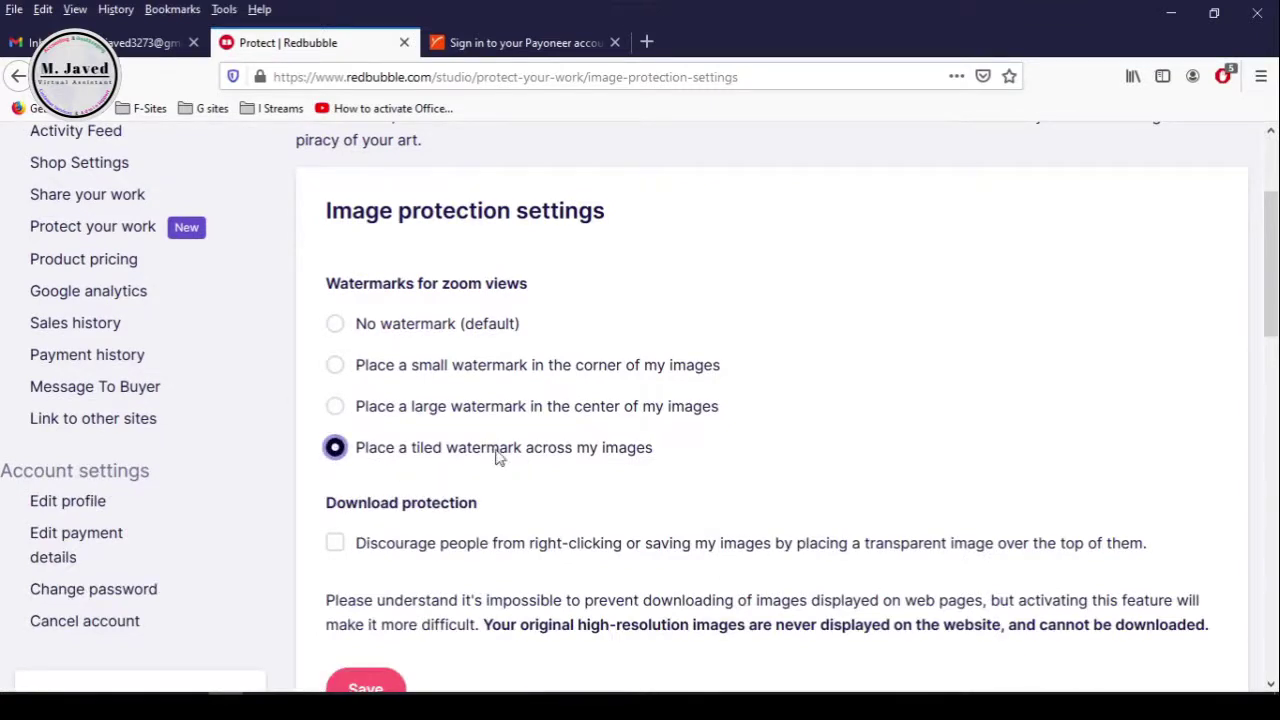
Turn on download protection that discourages right-clicking or saving images, and save the image protection settings
scroll(506, 465, down, 2)
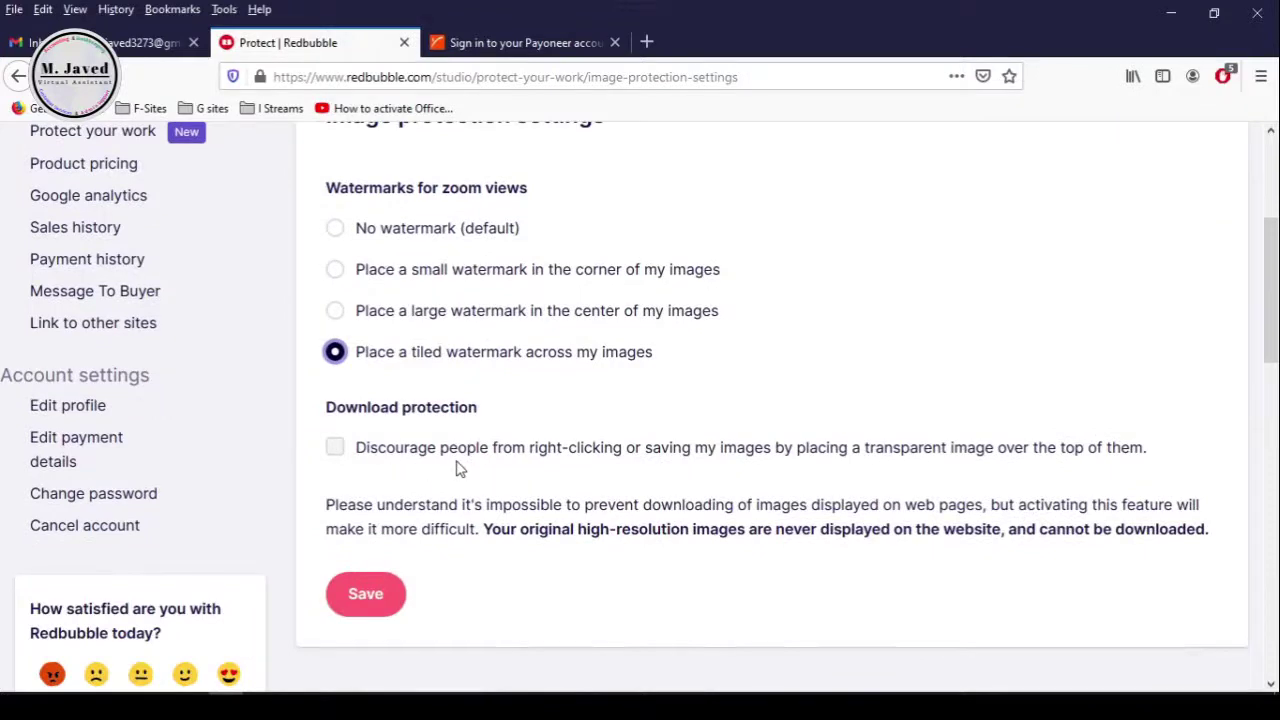
click(338, 450)
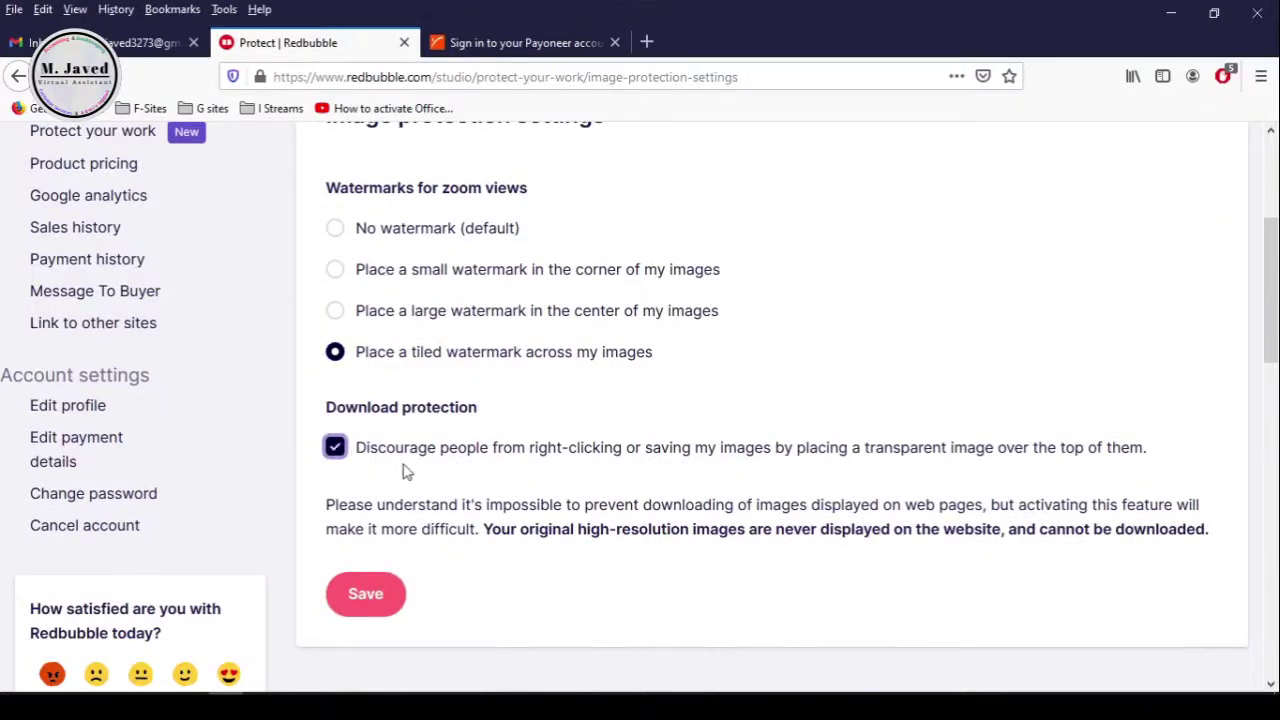
click(366, 597)
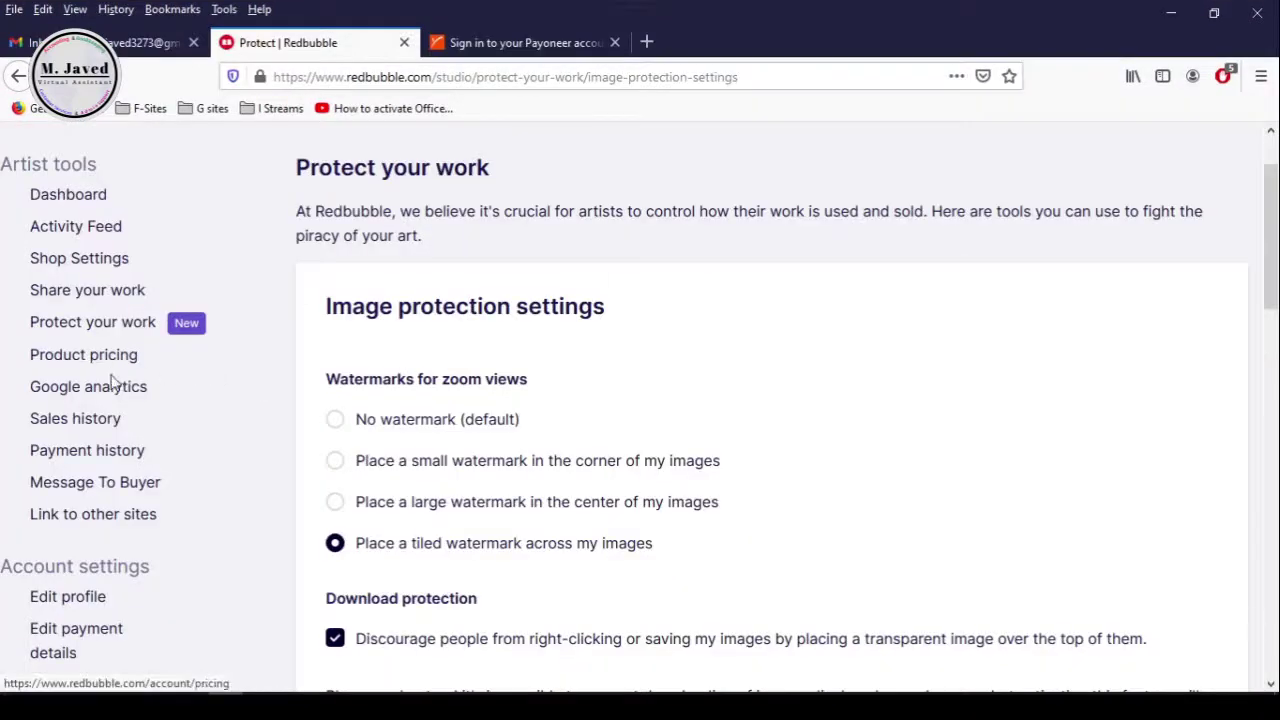
Enter the message to buyers "Thank you for your Support! Stay Blessed," followed by the seller's name
click(97, 486)
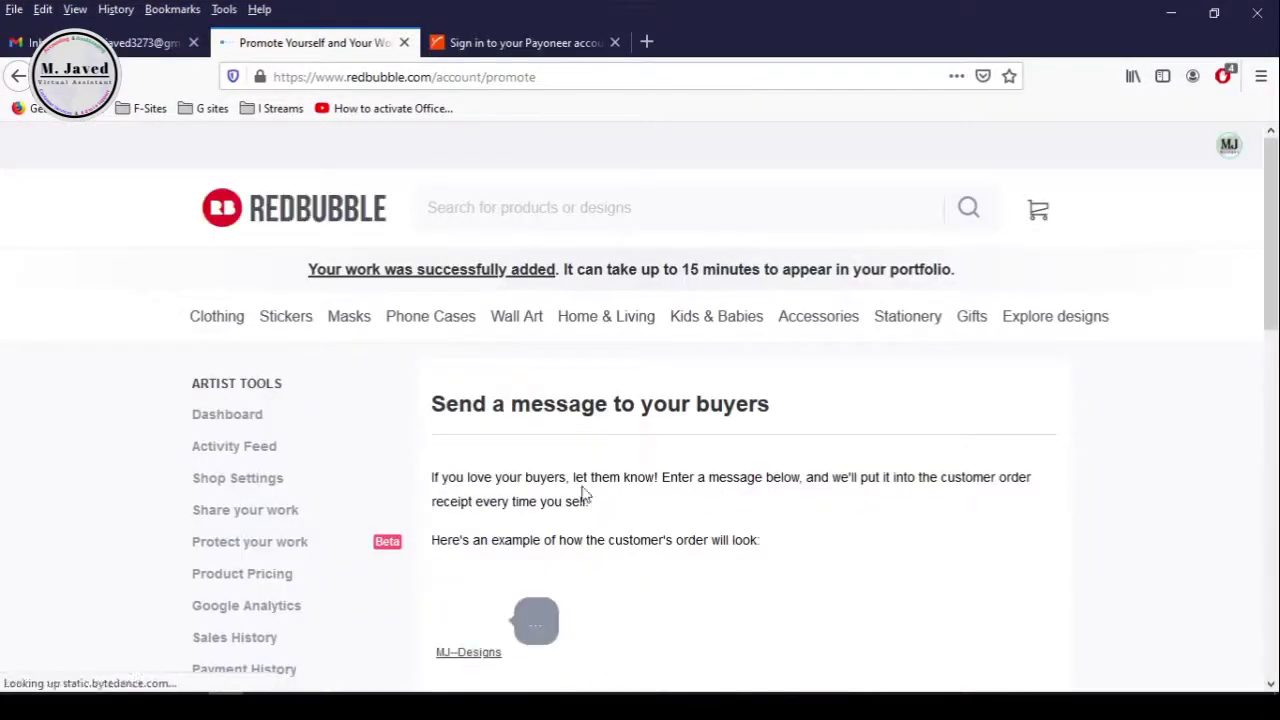
scroll(555, 481, down, 1)
scroll(555, 481, down, 3)
click(628, 452)
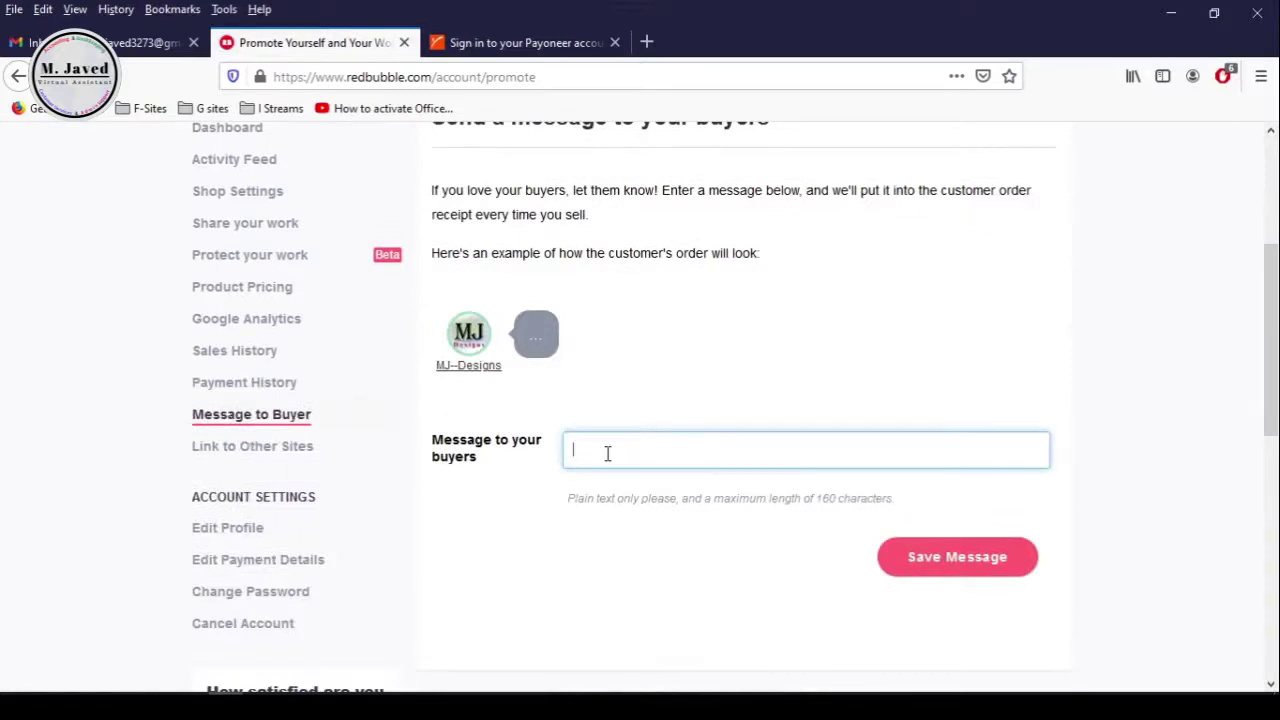
text(Thank you for your Support! Stay Blessed, M. Javed)
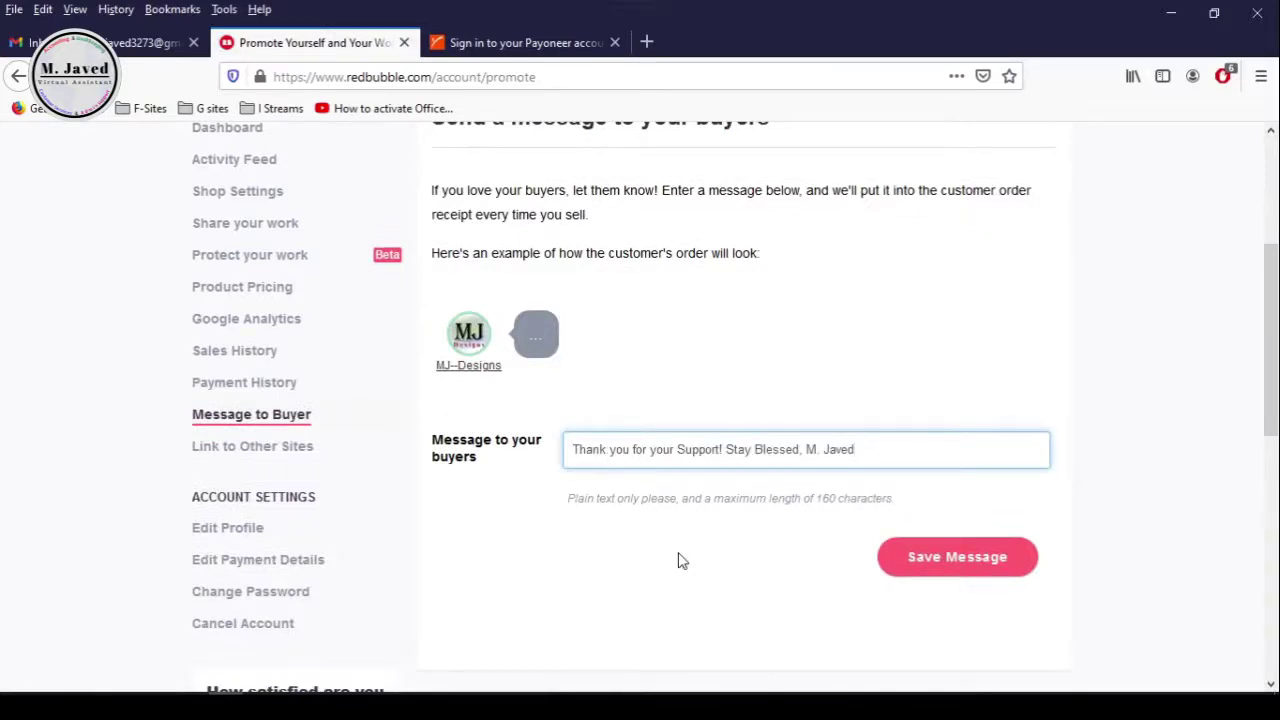
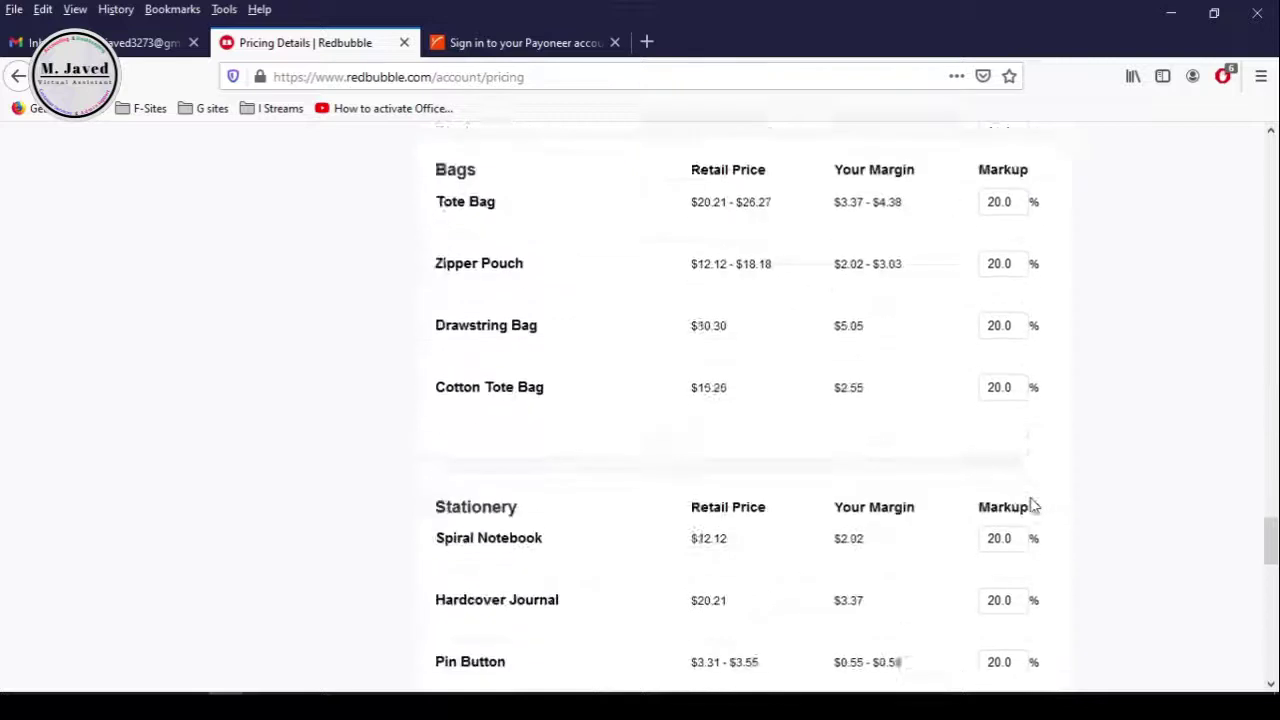
Set the markup of every product in the product pricing list to 25%
scroll(1032, 497, down, 4)
scroll(1031, 500, up, 6)
scroll(1168, 508, up, 3)
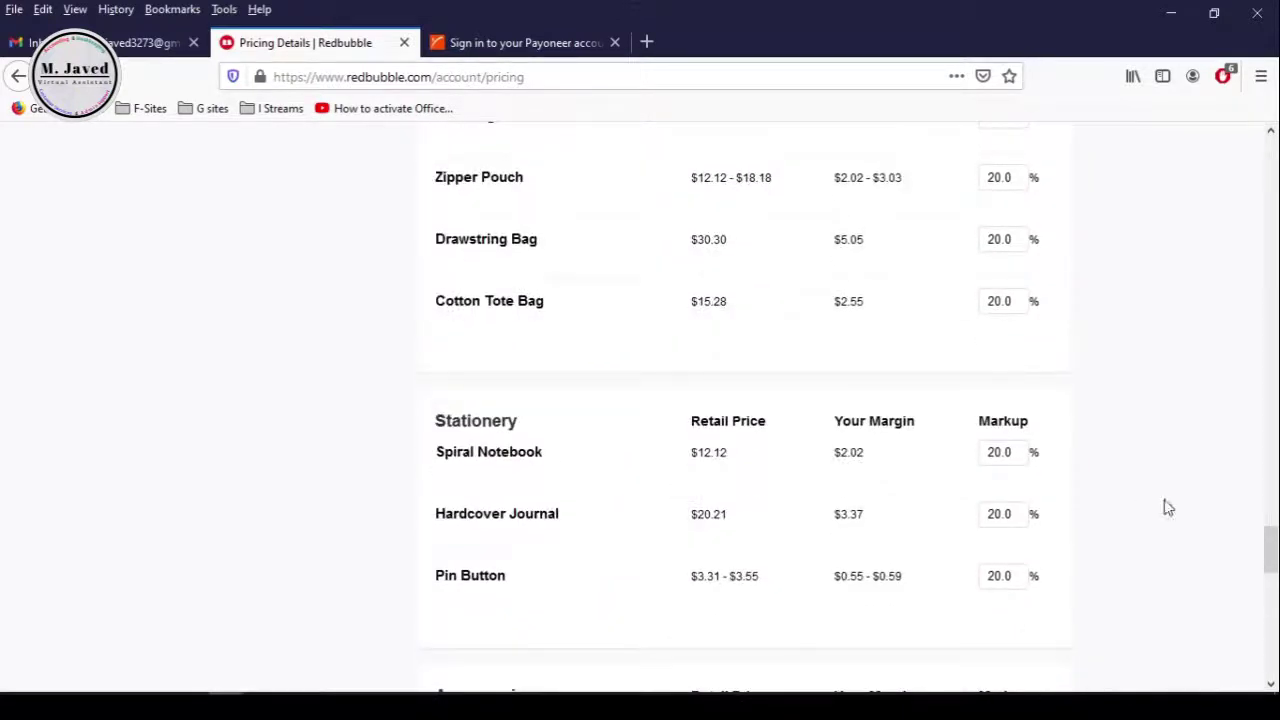
drag(1270, 548, 1273, 152)
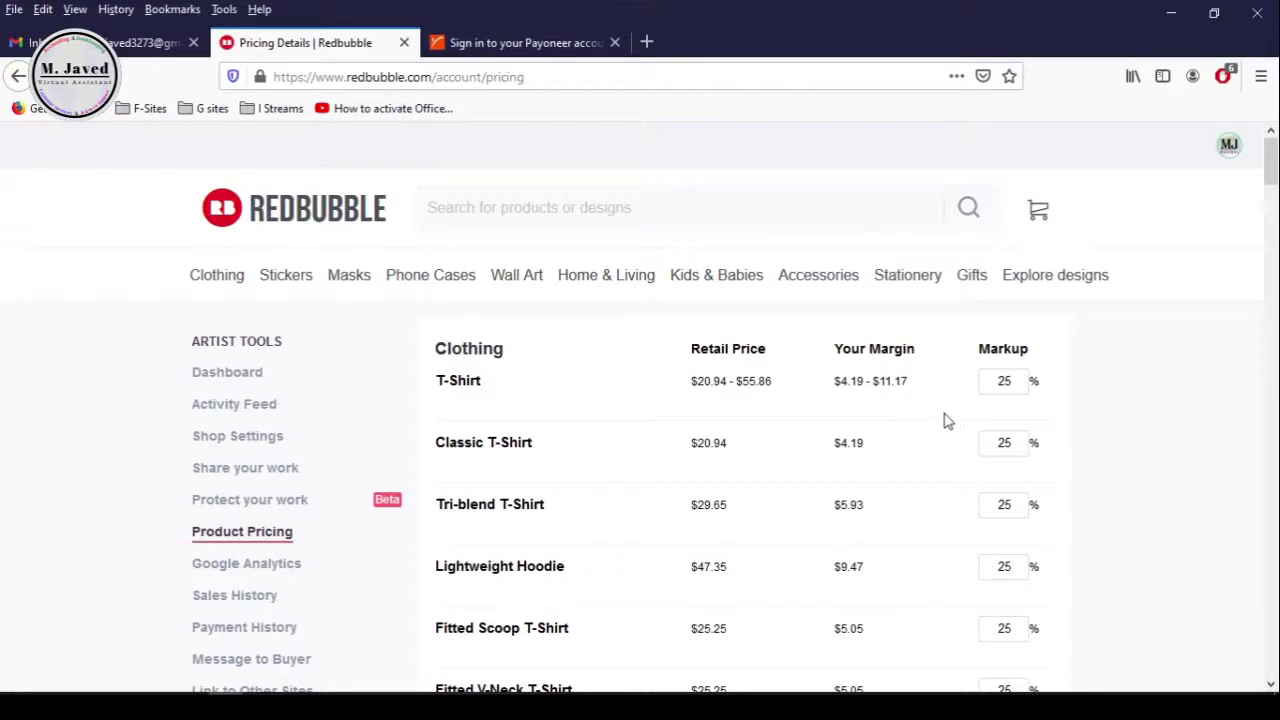
Apply the new markups to all existing work and save them as the default markups
scroll(925, 487, down, 7)
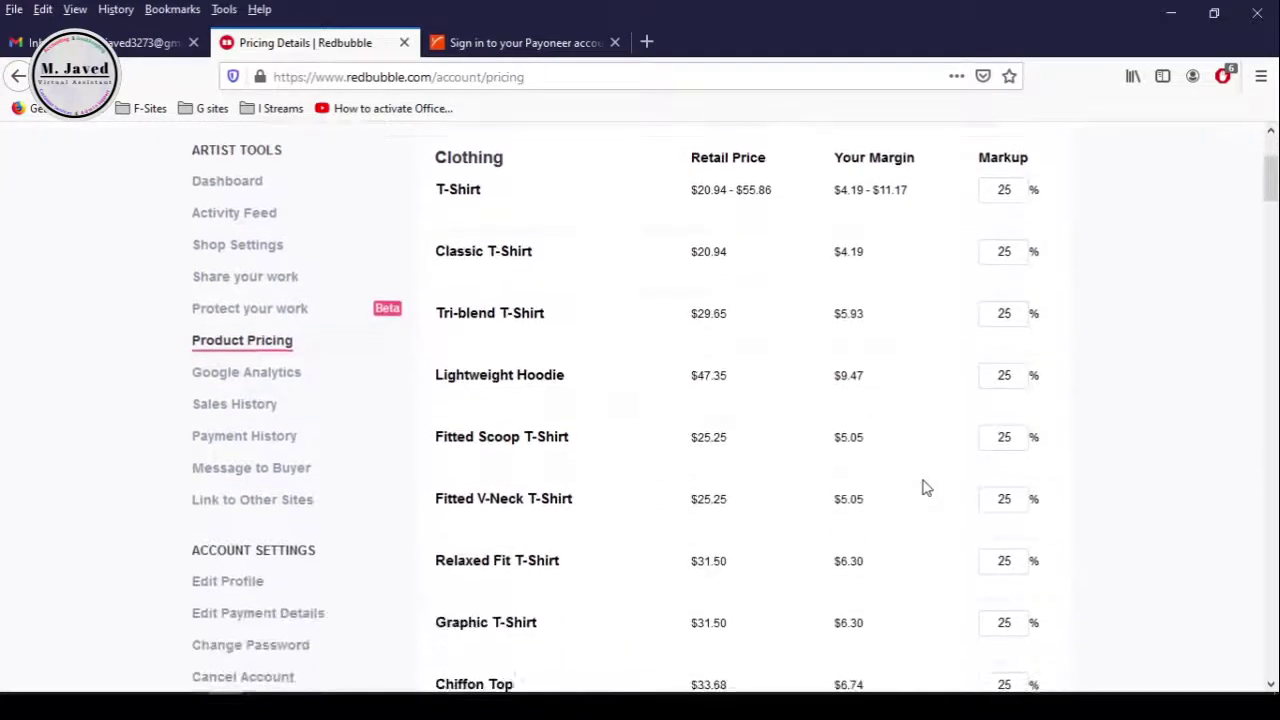
scroll(925, 487, down, 15)
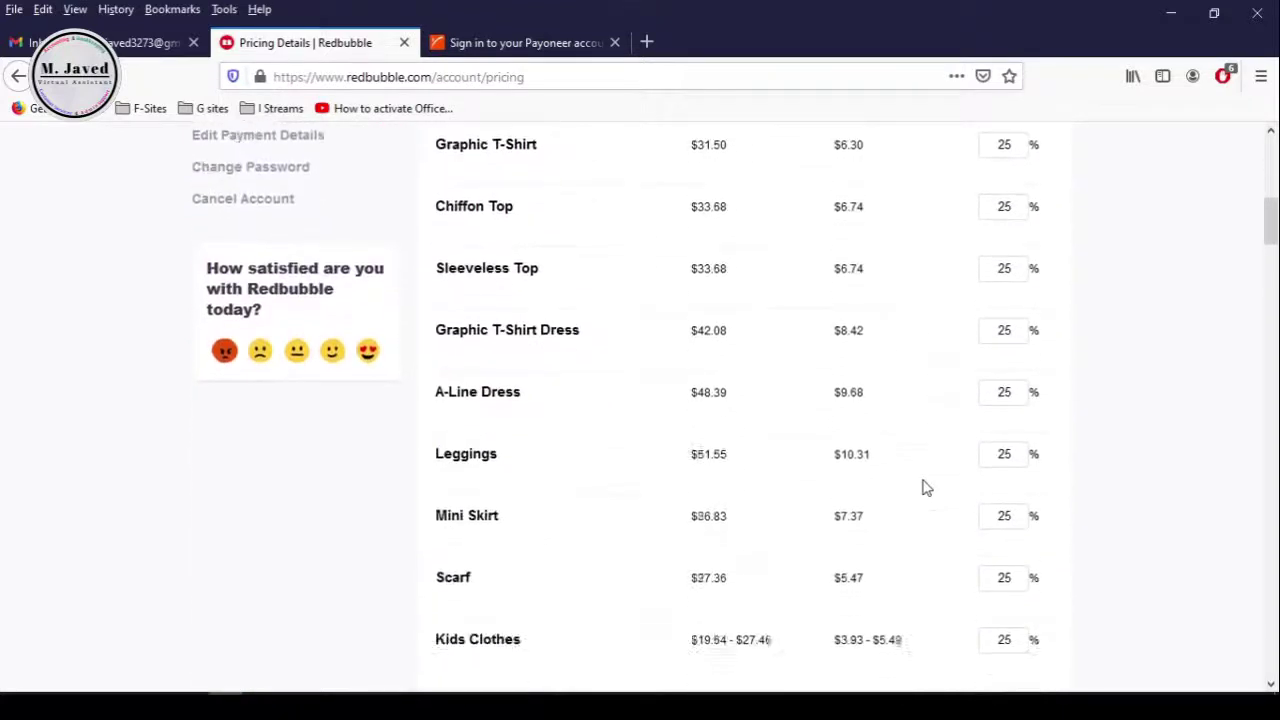
scroll(935, 443, down, 2)
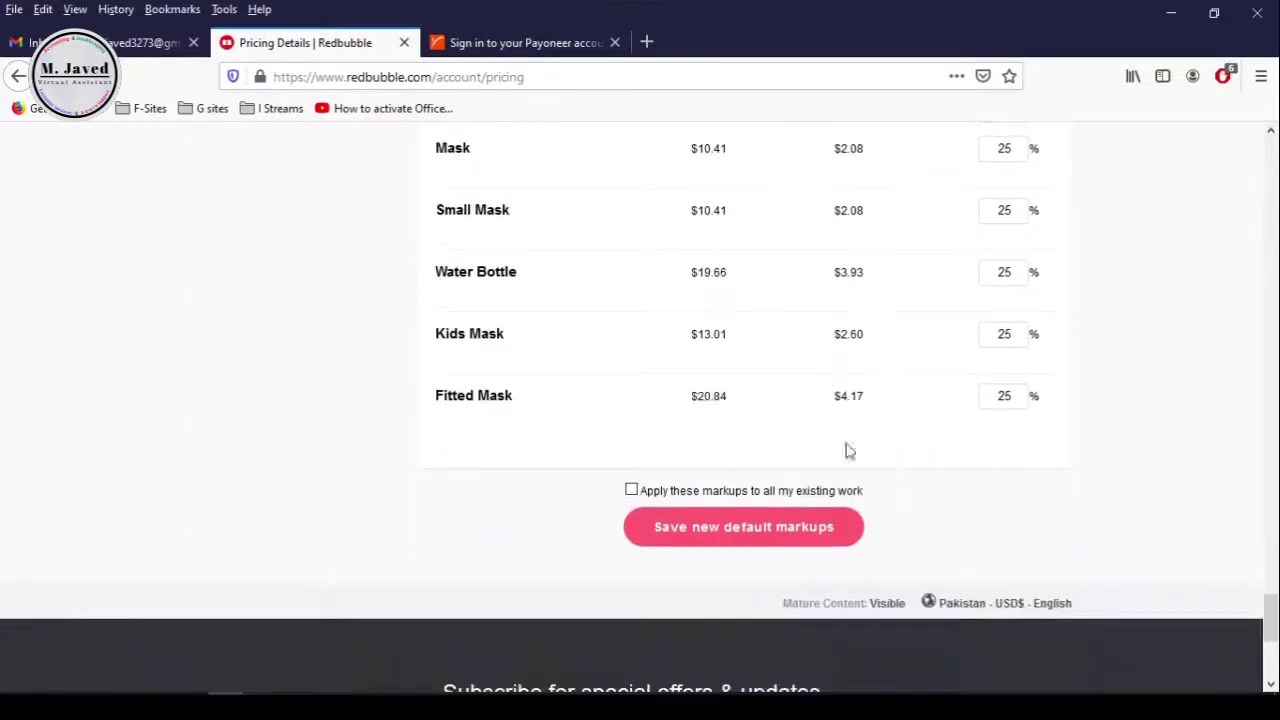
click(720, 535)
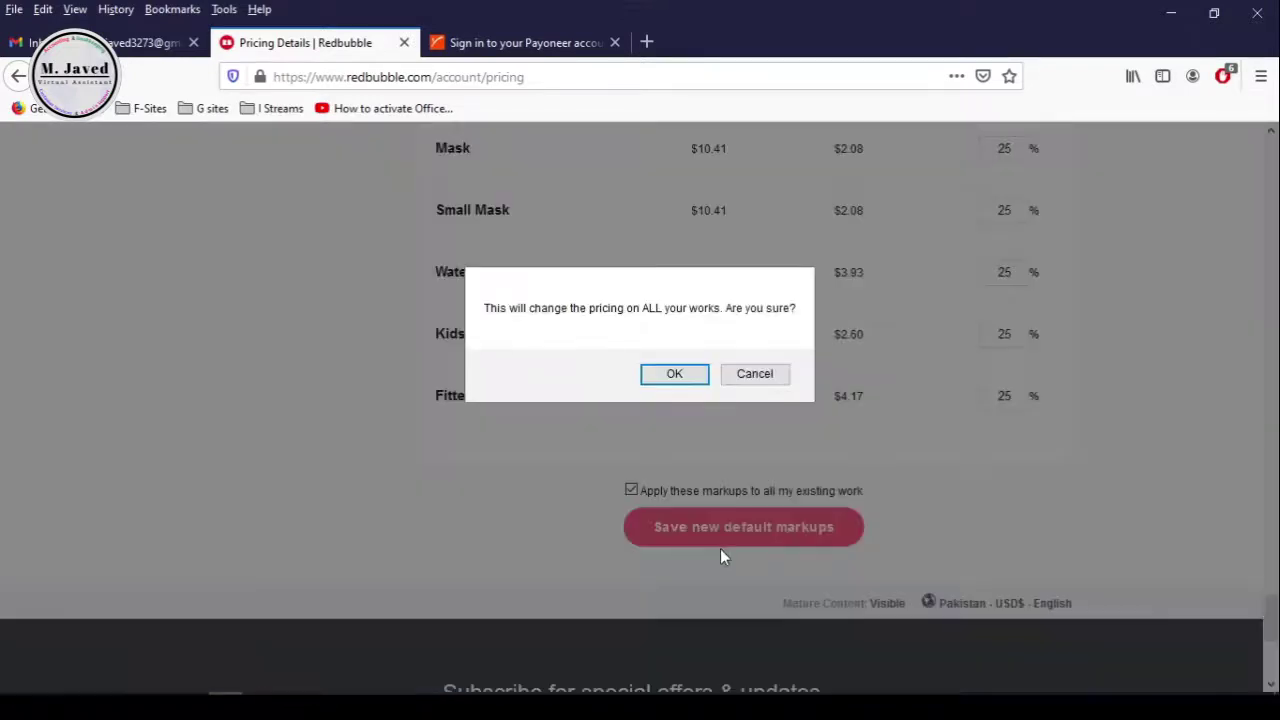
click(668, 374)
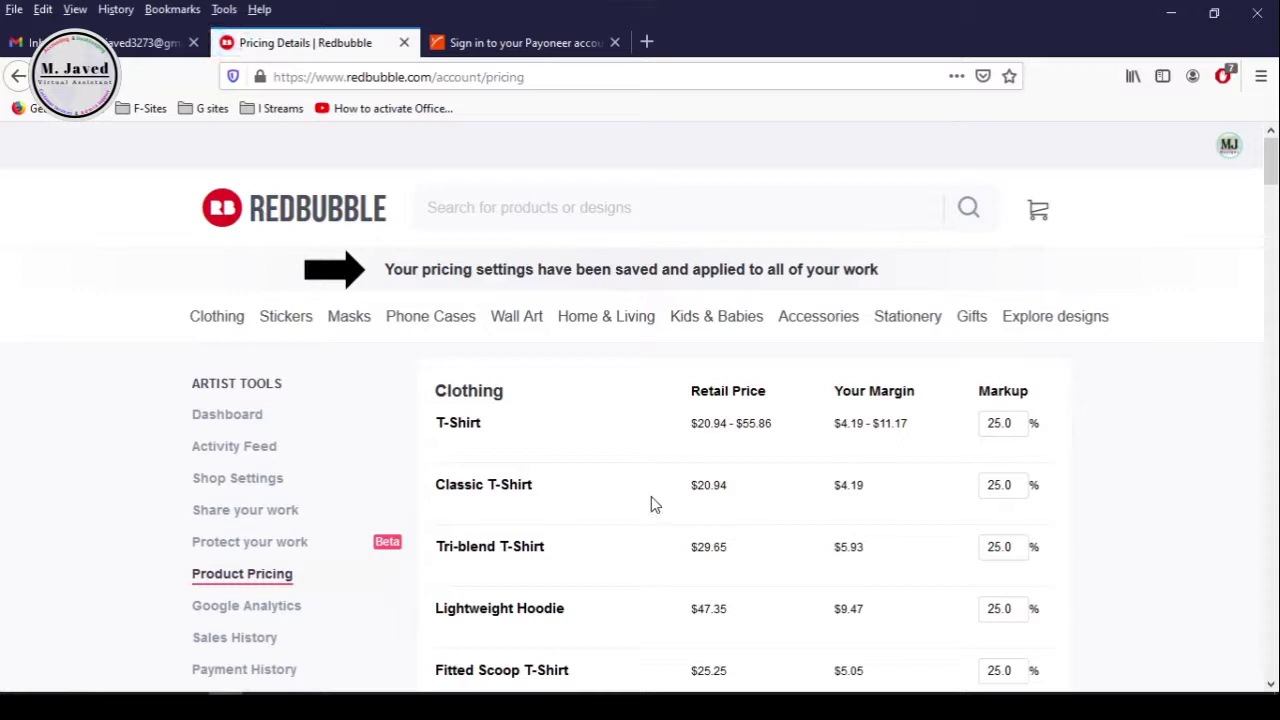
Open the dashboard in a new browser tab and view the MJ--Designs shop page from there
click(227, 414)
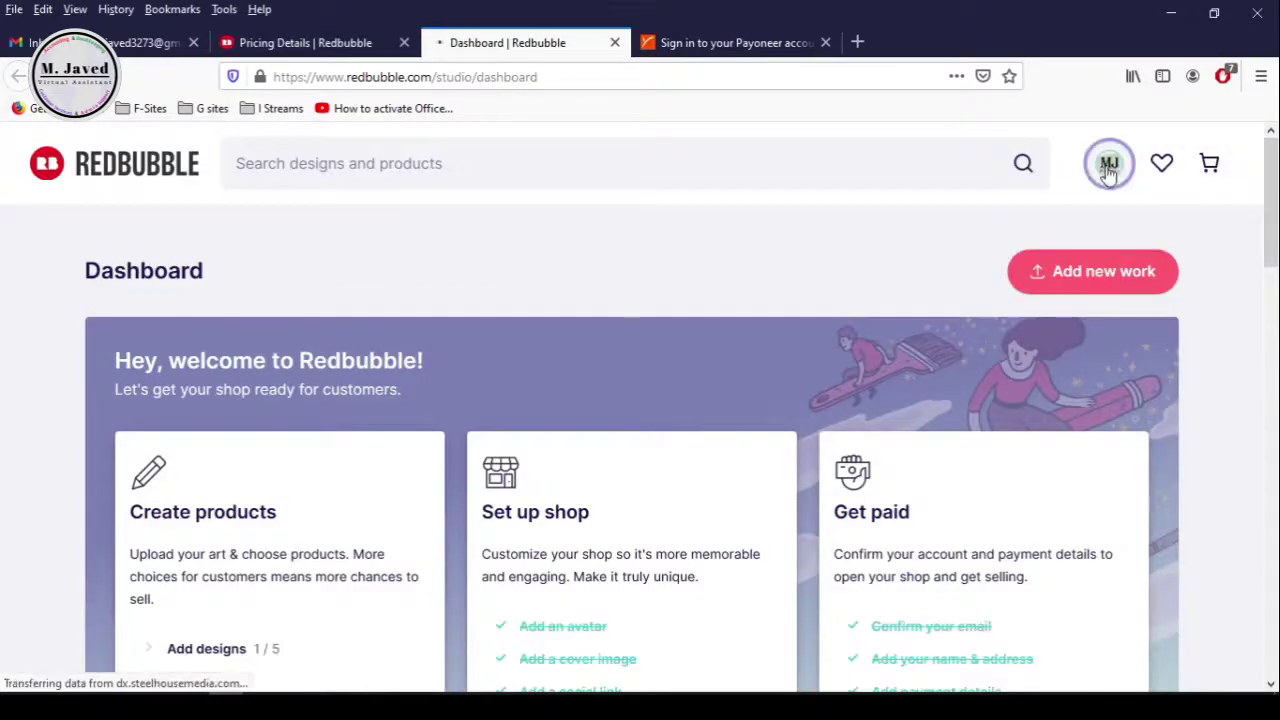
mouse_move(1108, 163)
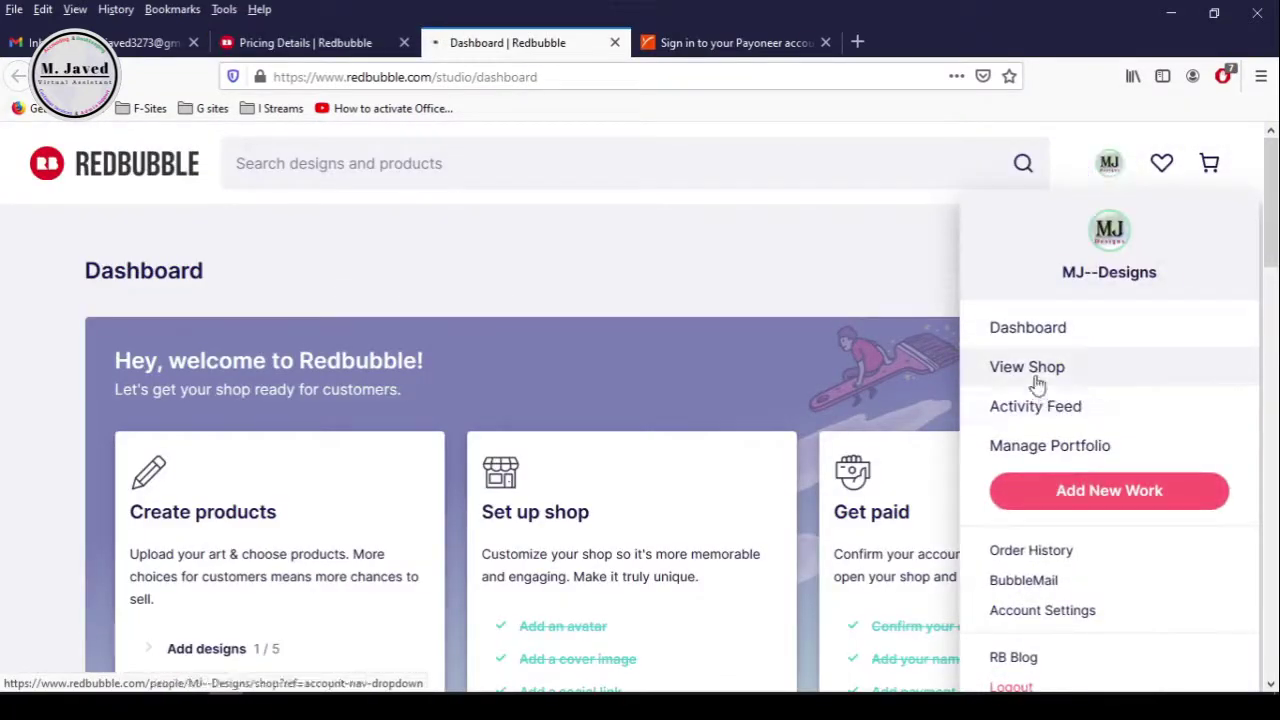
click(1030, 370)
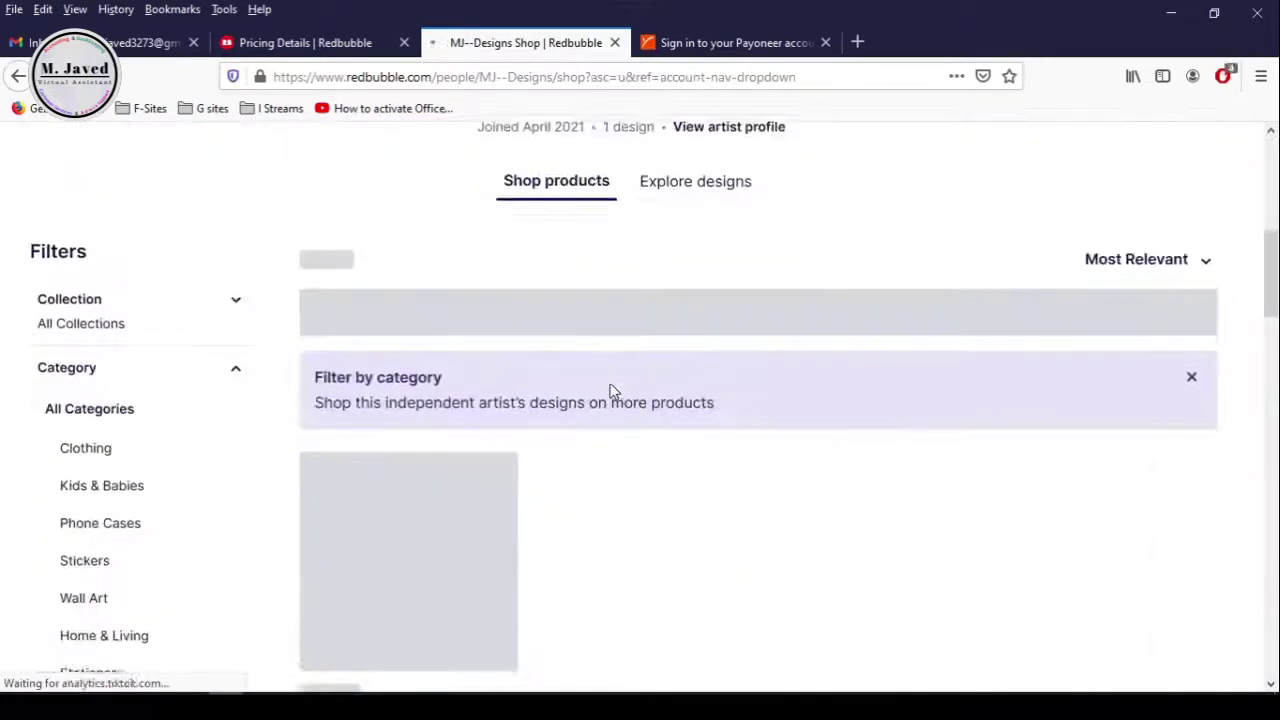
Filter the shop by Clothing and view its Dresses, Leggings, Sweatshirts & Hoodies, T-Shirts and Tank Tops subcategories one after another
scroll(683, 454, down, 5)
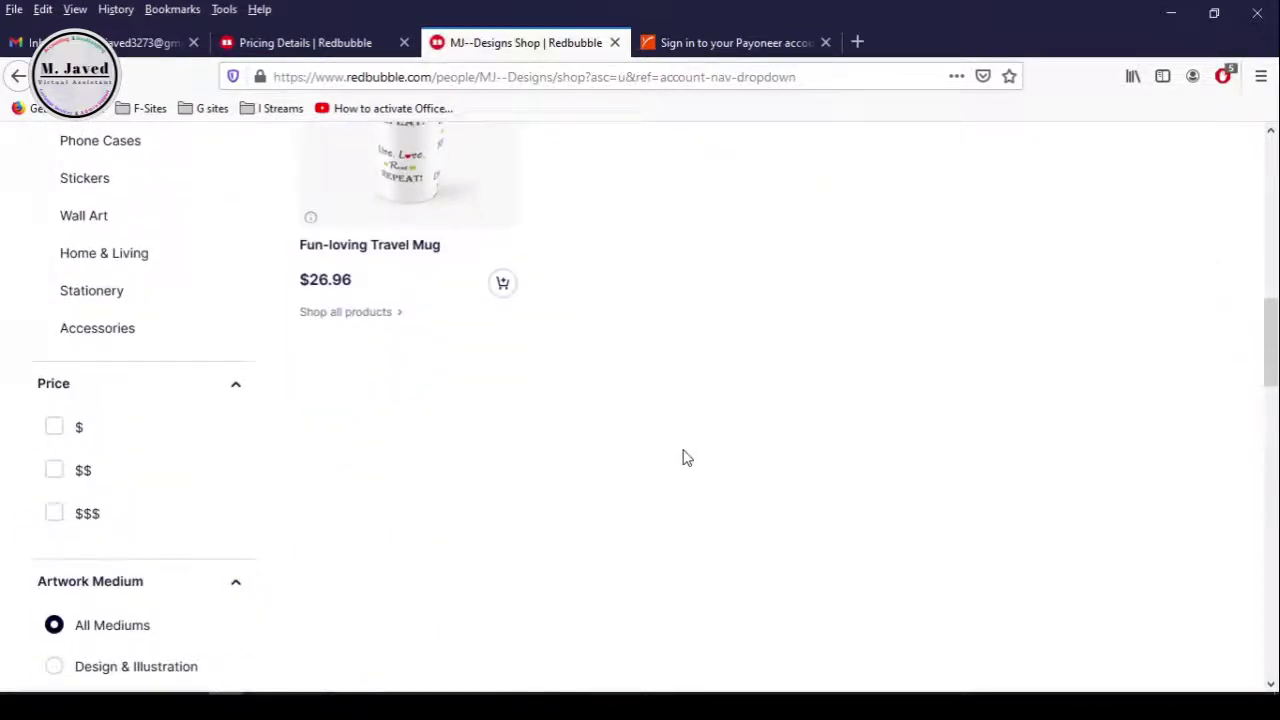
scroll(683, 457, up, 4)
click(143, 457)
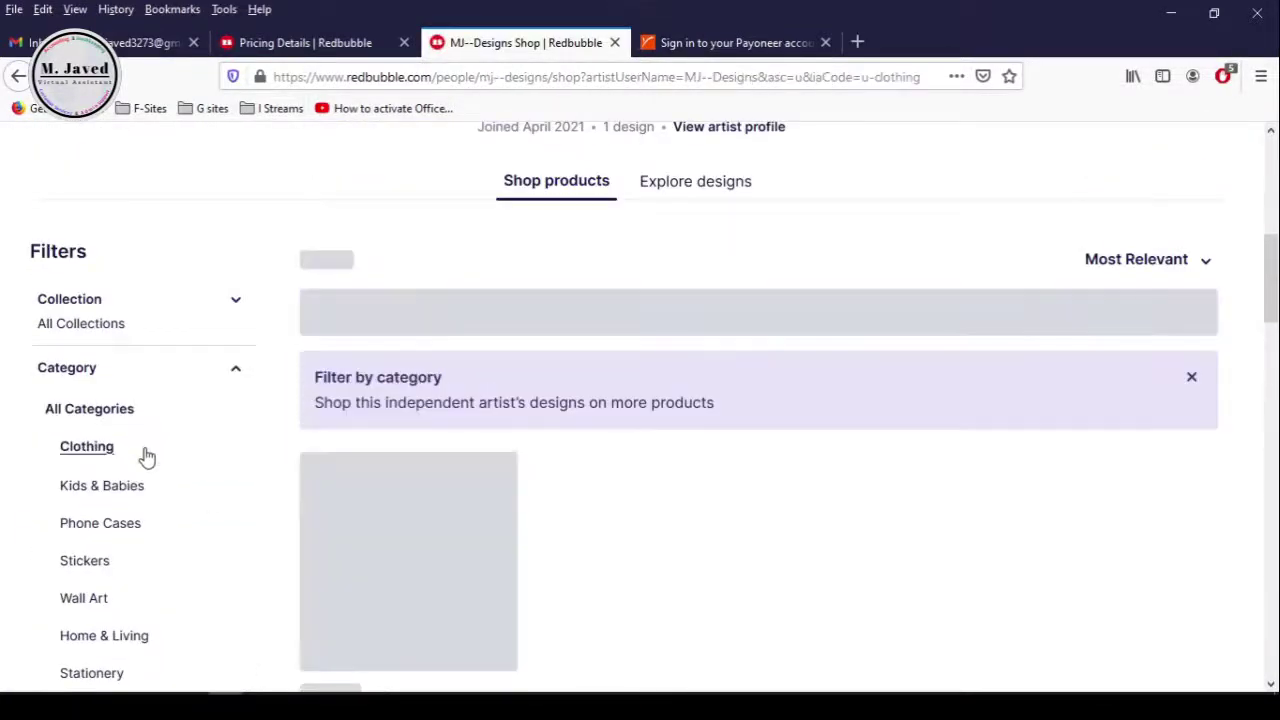
scroll(423, 517, down, 3)
scroll(423, 517, up, 2)
click(105, 388)
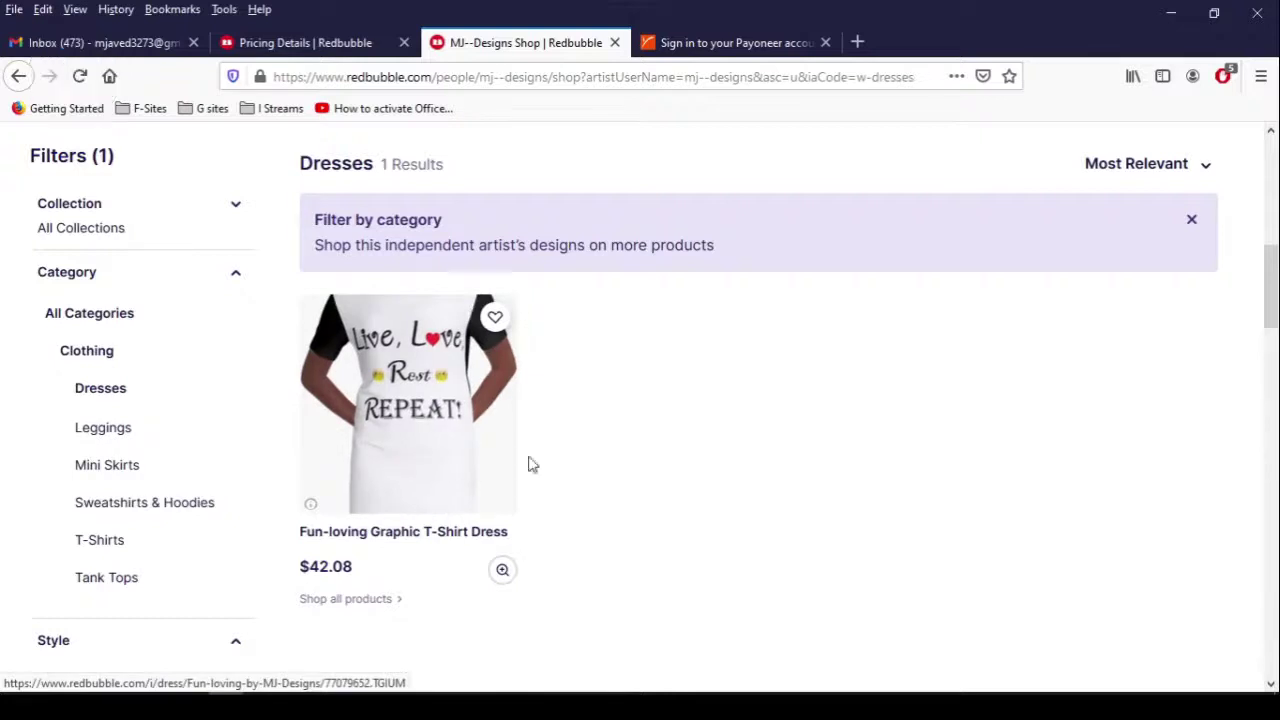
click(112, 432)
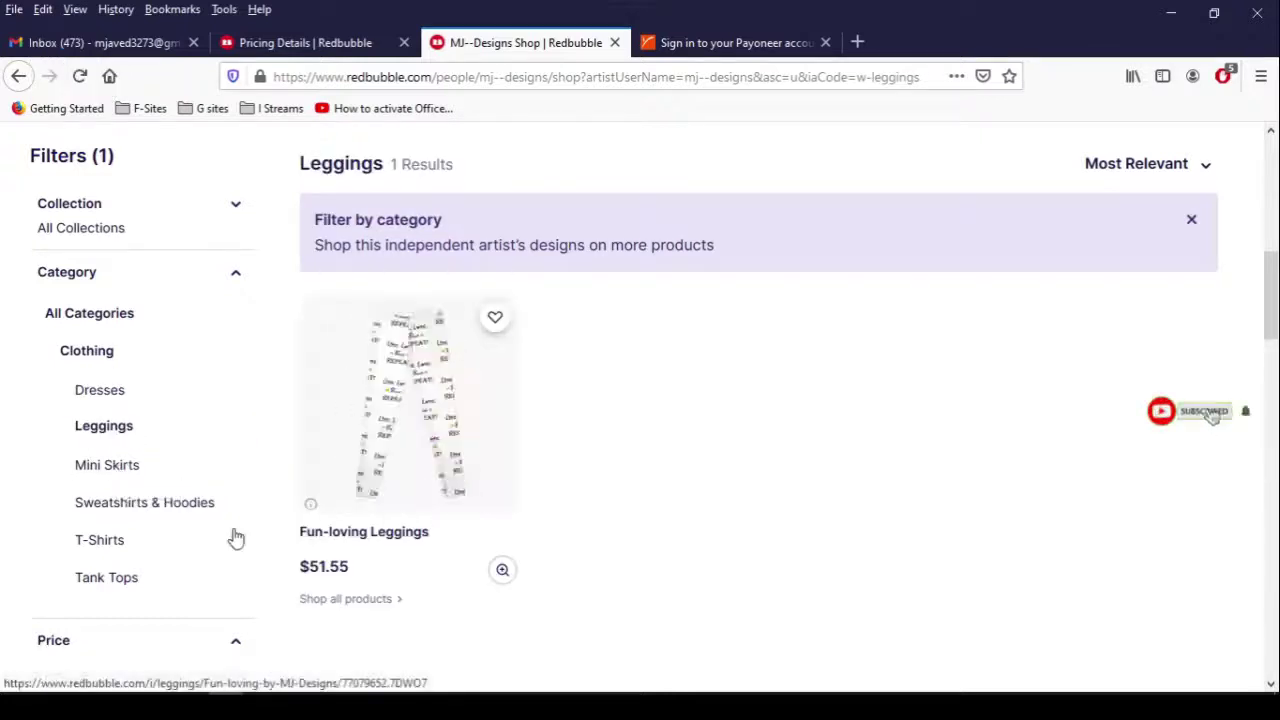
click(124, 506)
click(101, 546)
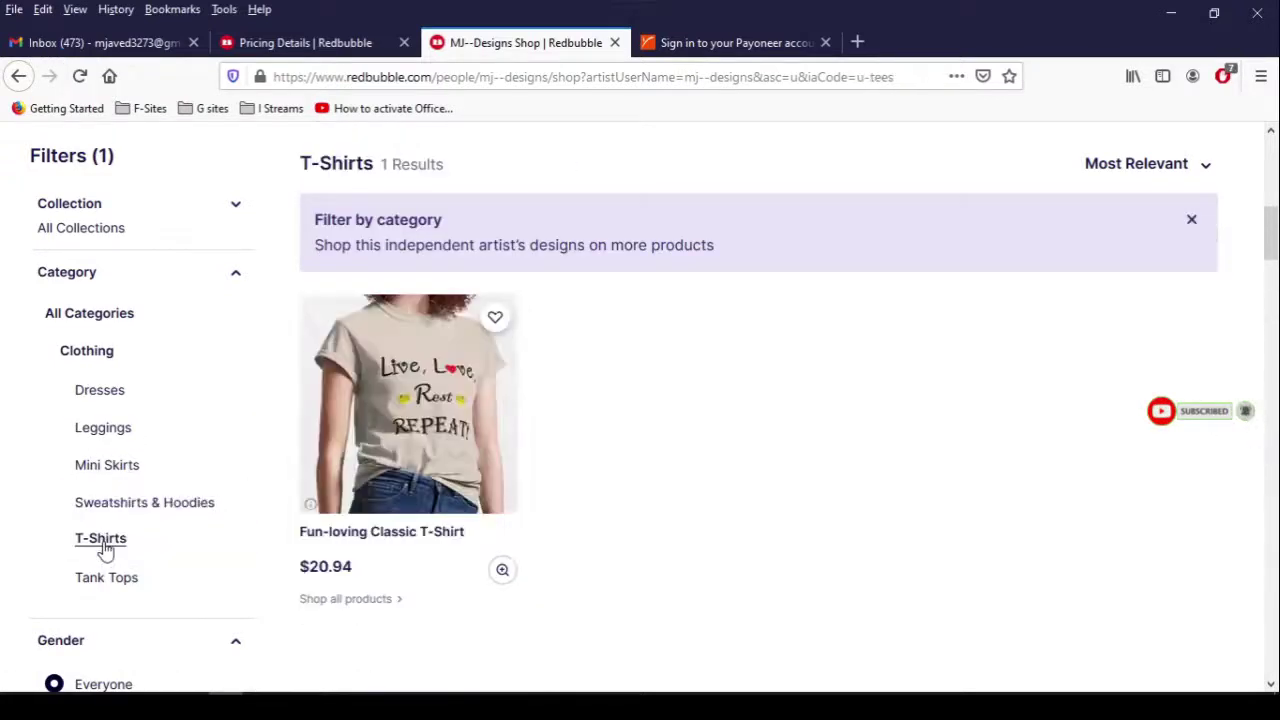
click(104, 580)
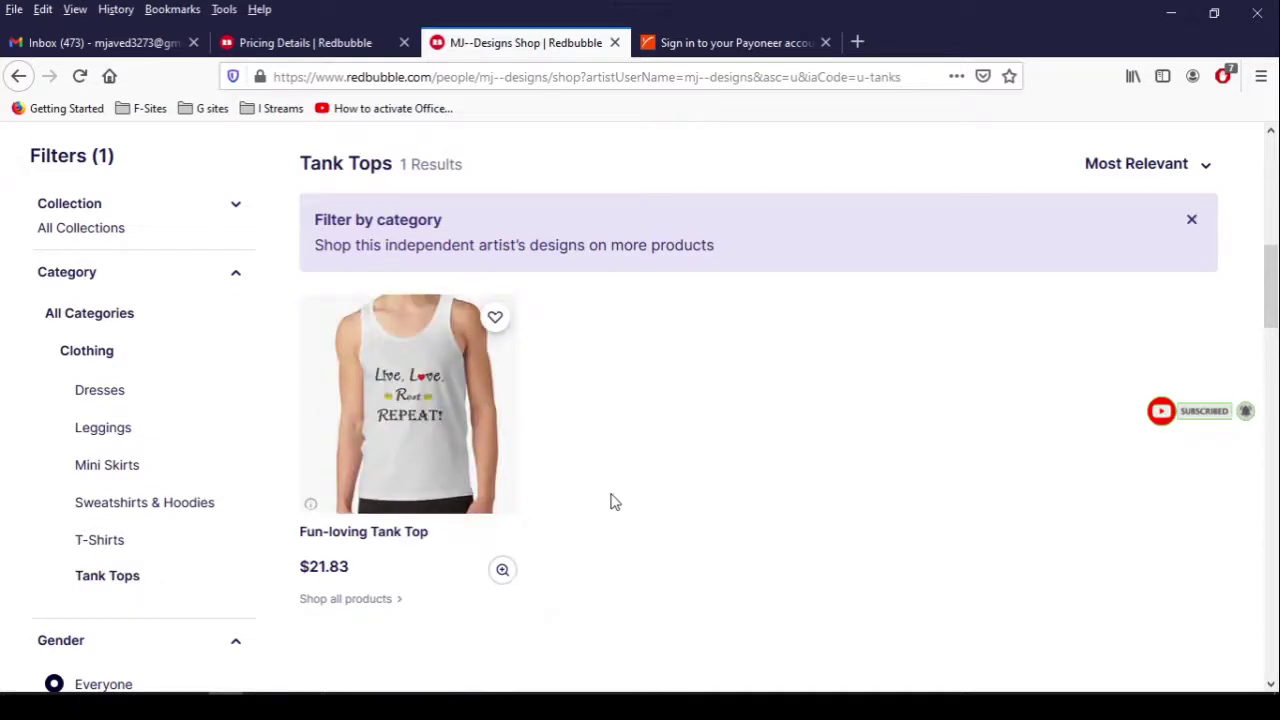
Look through the remaining shop filters, reset the category to All Categories and view the Stickers category
scroll(163, 500, down, 10)
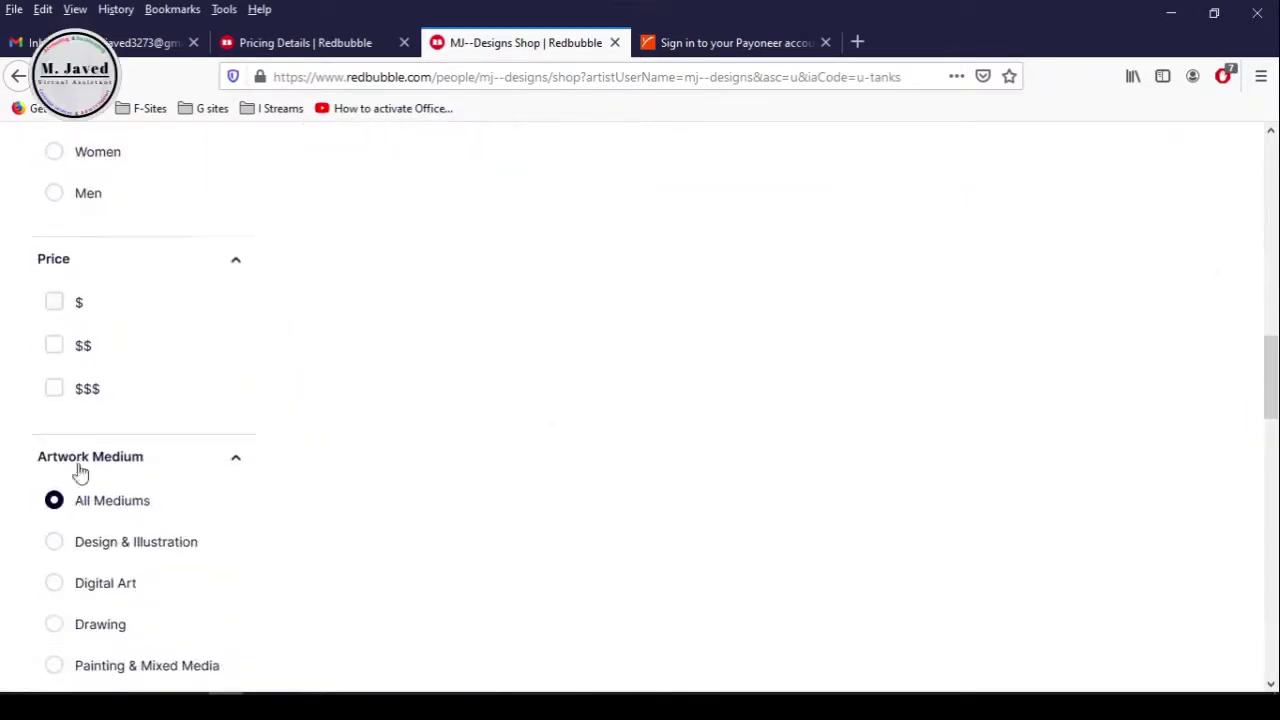
scroll(450, 490, down, 5)
scroll(446, 489, up, 15)
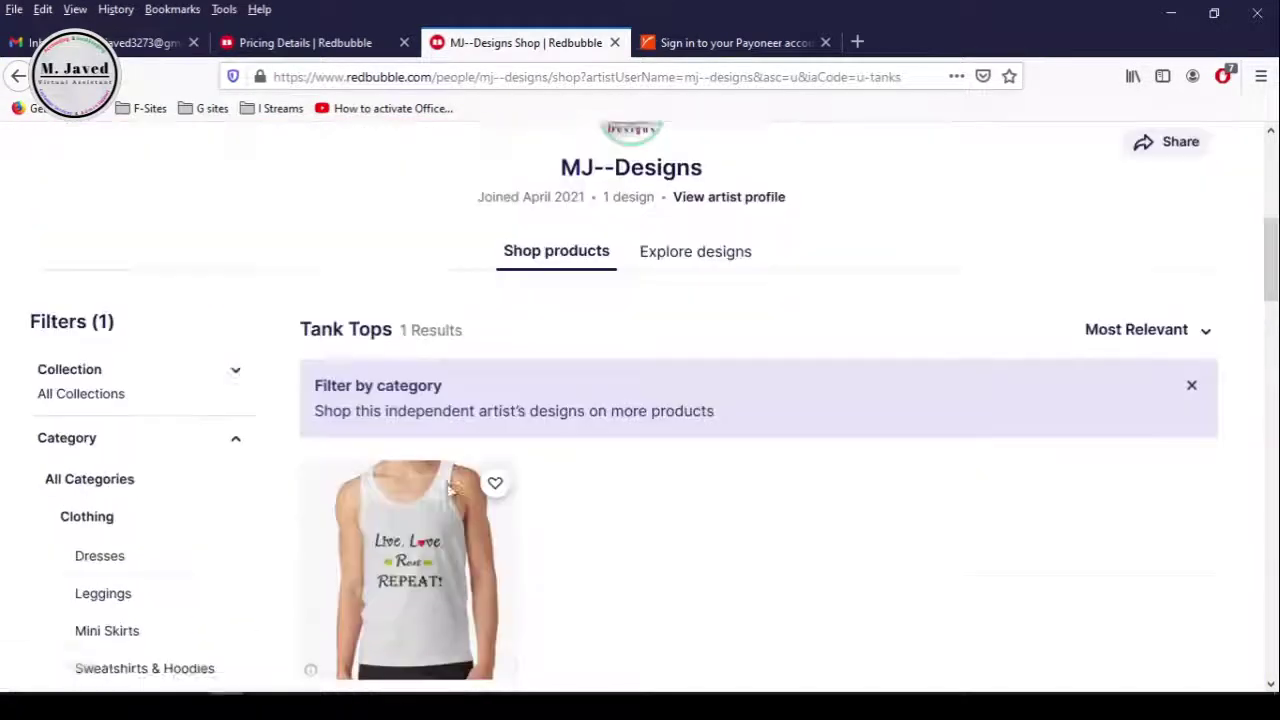
scroll(94, 428, down, 1)
click(92, 410)
scroll(215, 342, down, 1)
click(85, 466)
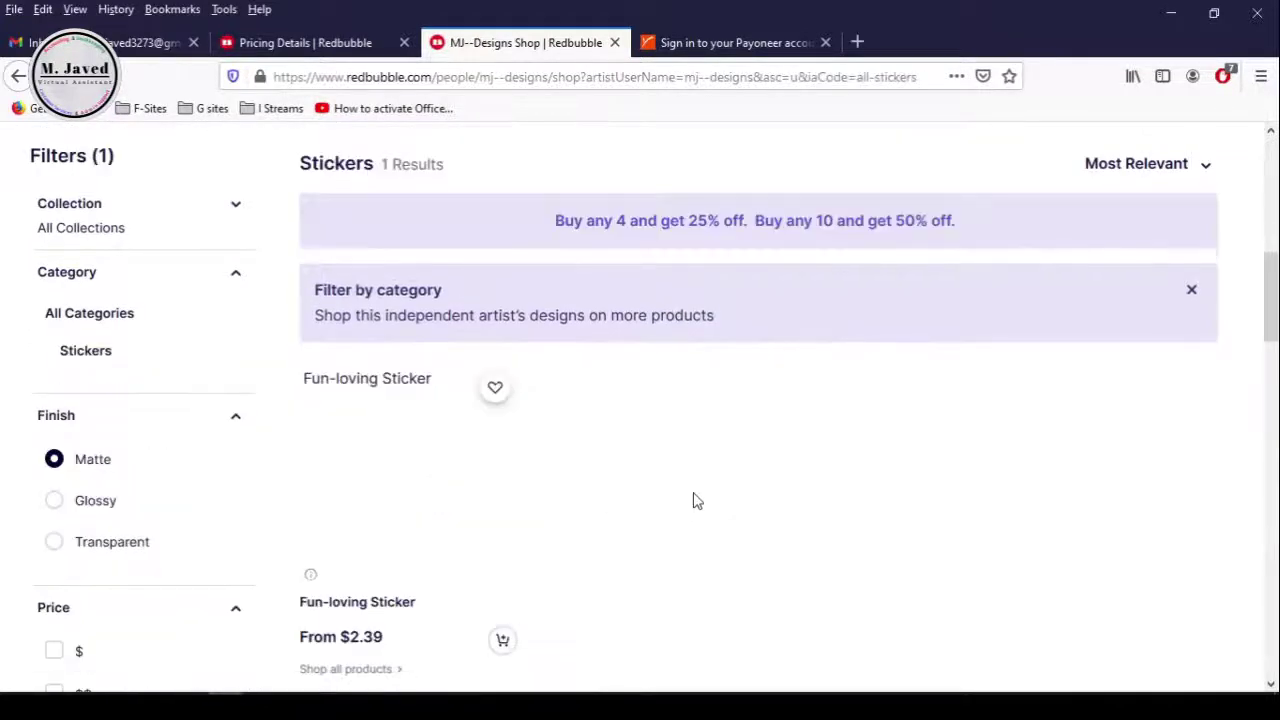
scroll(630, 393, up, 1)
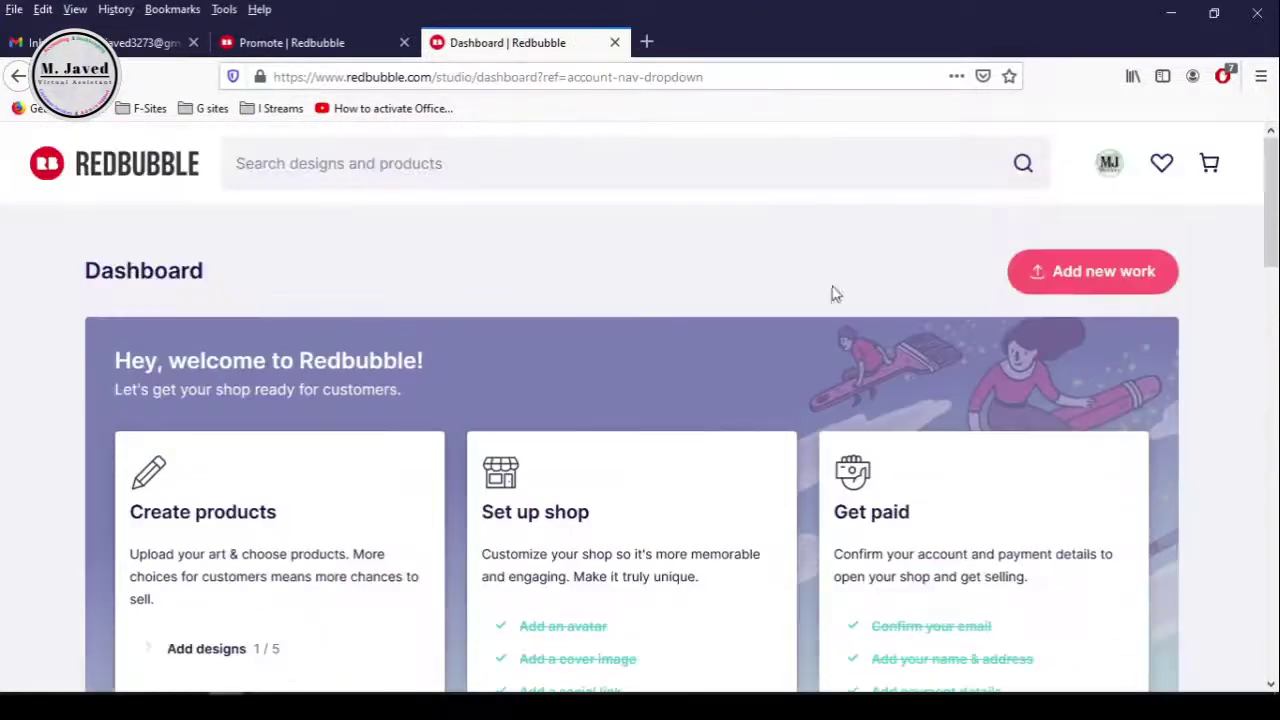
Open the portfolio management page and choose to promote the products of the Fun-loving design
click(1107, 168)
click(1046, 440)
mouse_move(606, 274)
scroll(729, 483, down, 3)
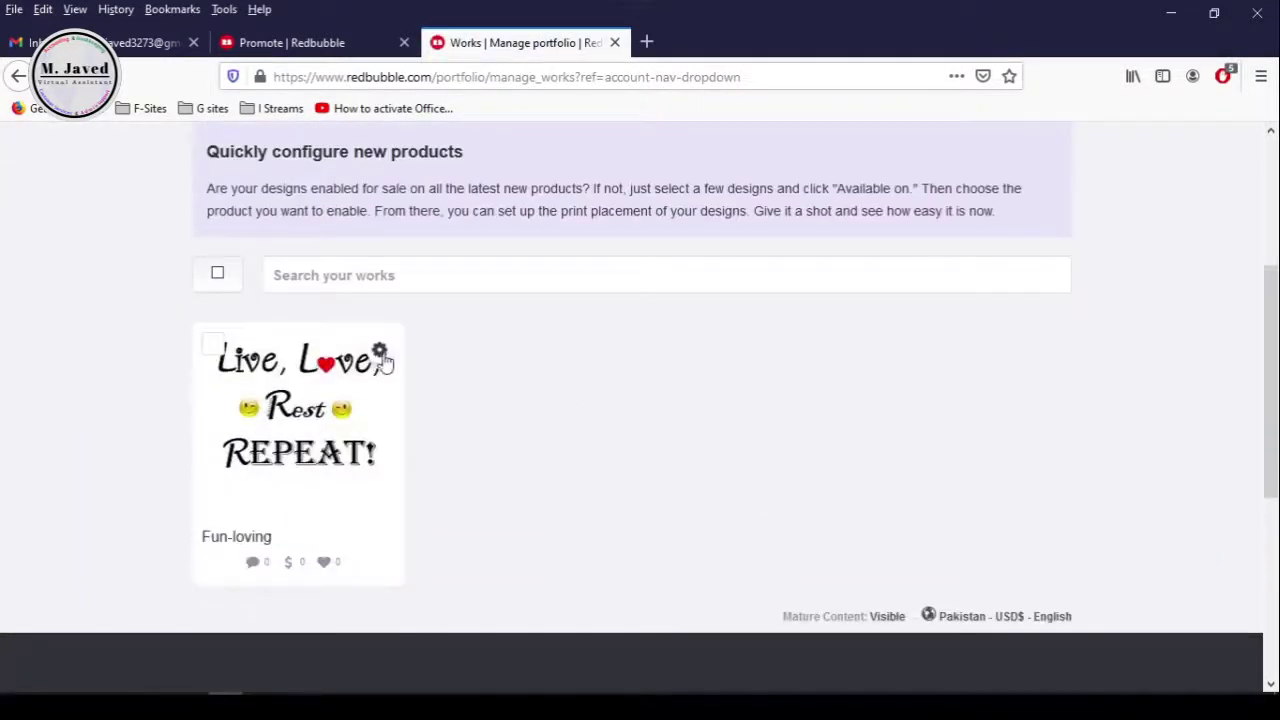
click(384, 357)
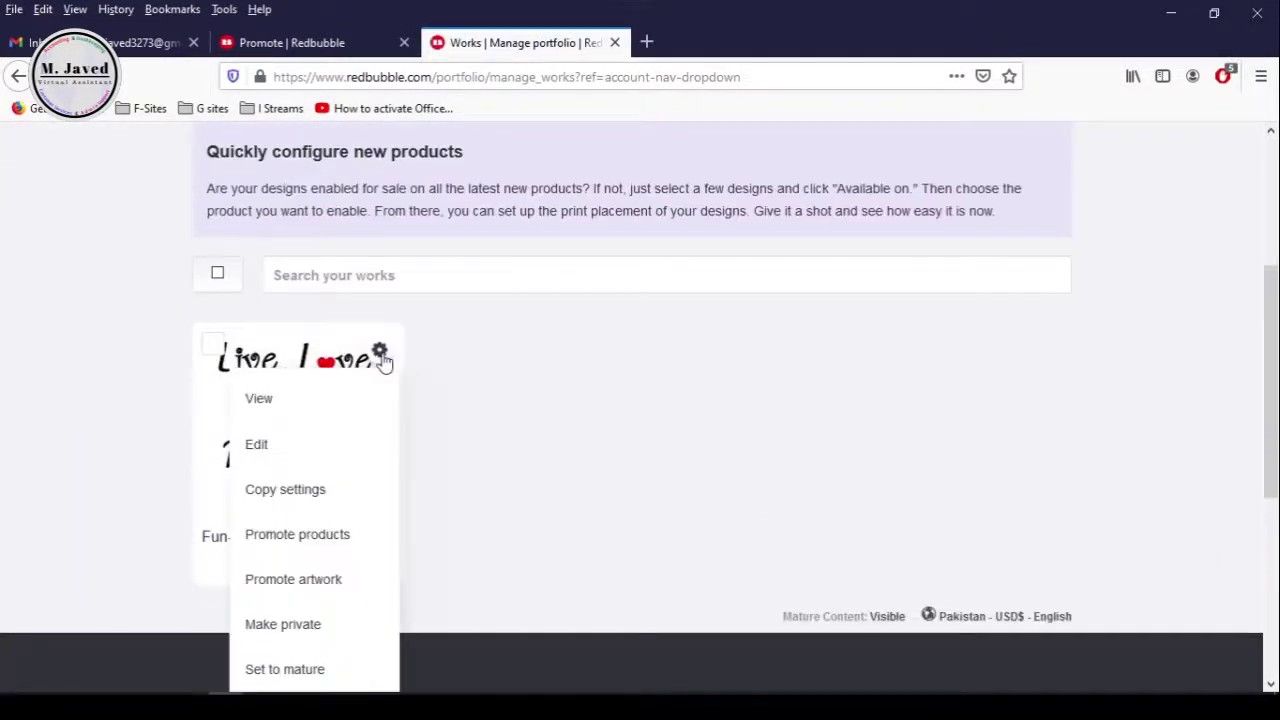
click(354, 546)
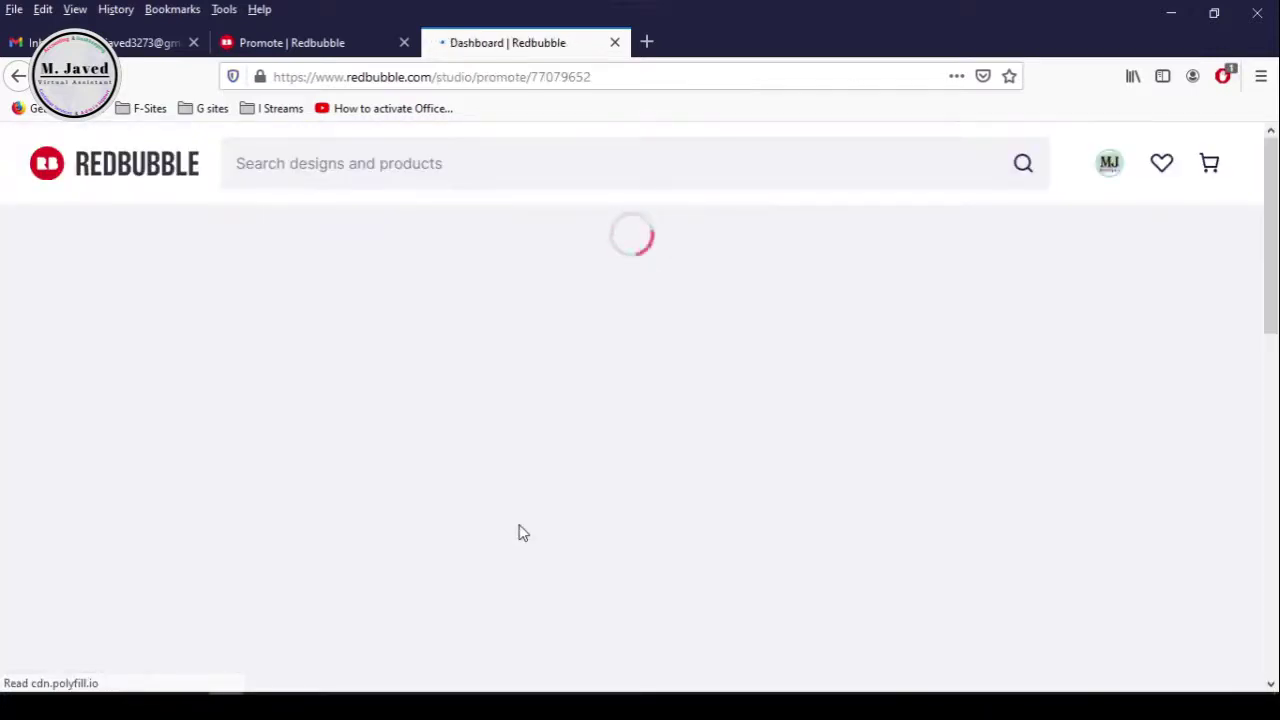
Examine the Fun-loving design's tags, description and first product previews on its promotion page
scroll(895, 445, down, 3)
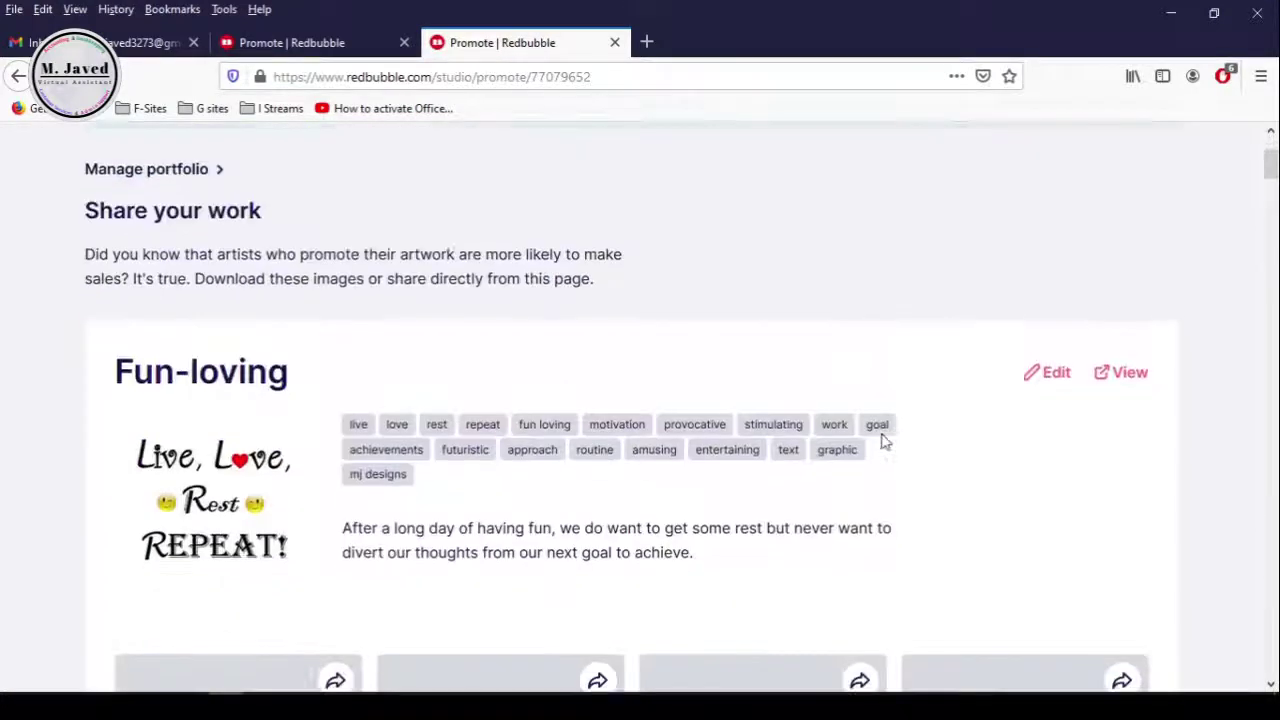
scroll(1100, 440, down, 1)
scroll(1180, 438, down, 3)
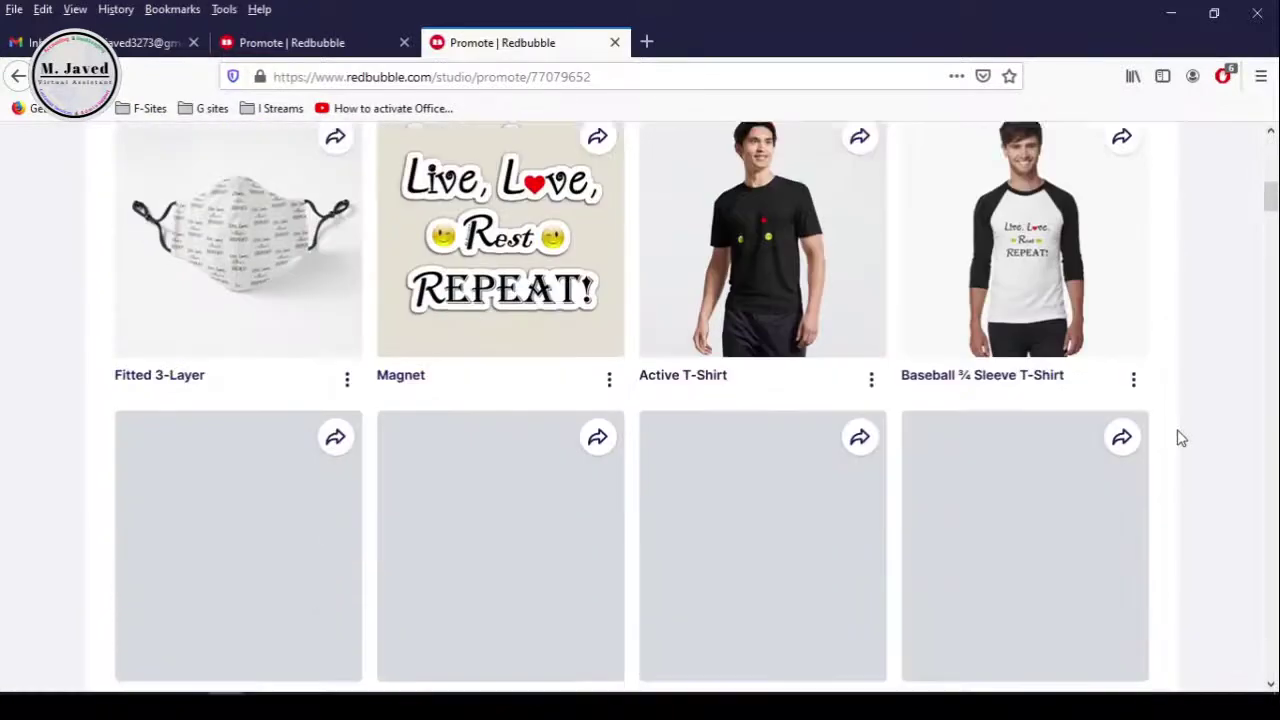
scroll(1180, 438, up, 2)
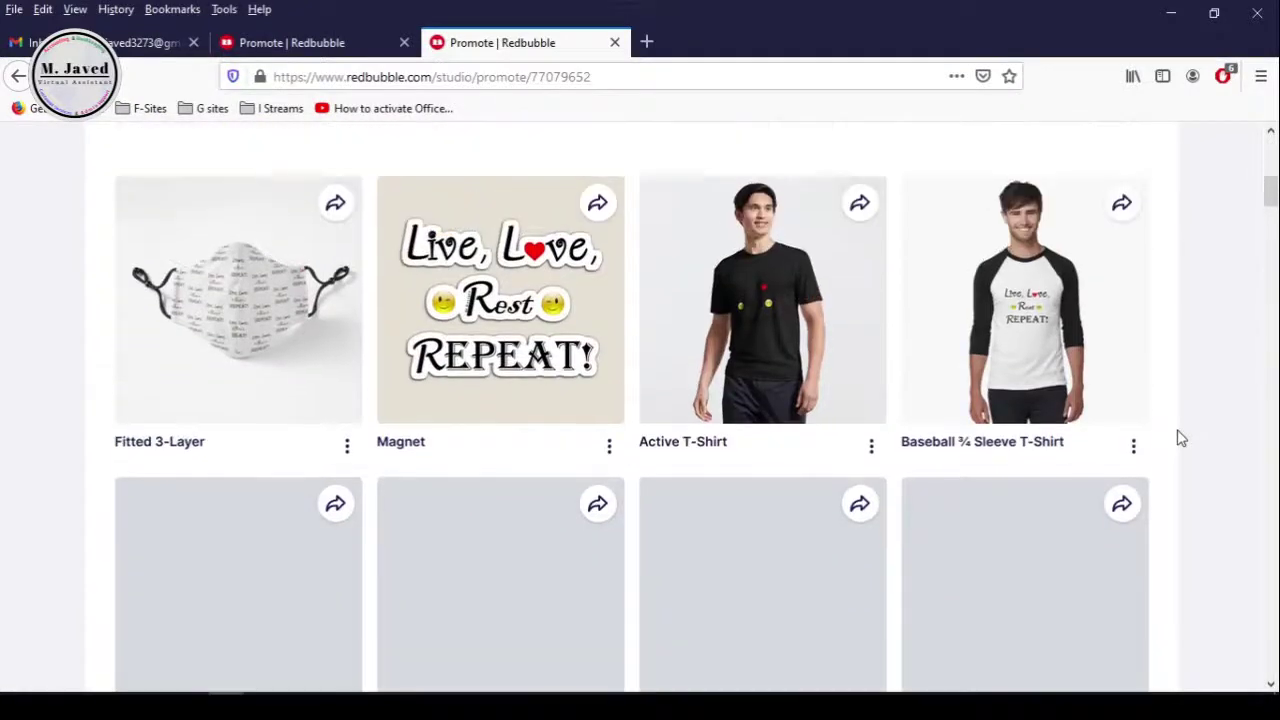
scroll(1180, 438, down, 3)
scroll(1180, 438, up, 1)
scroll(1180, 438, up, 4)
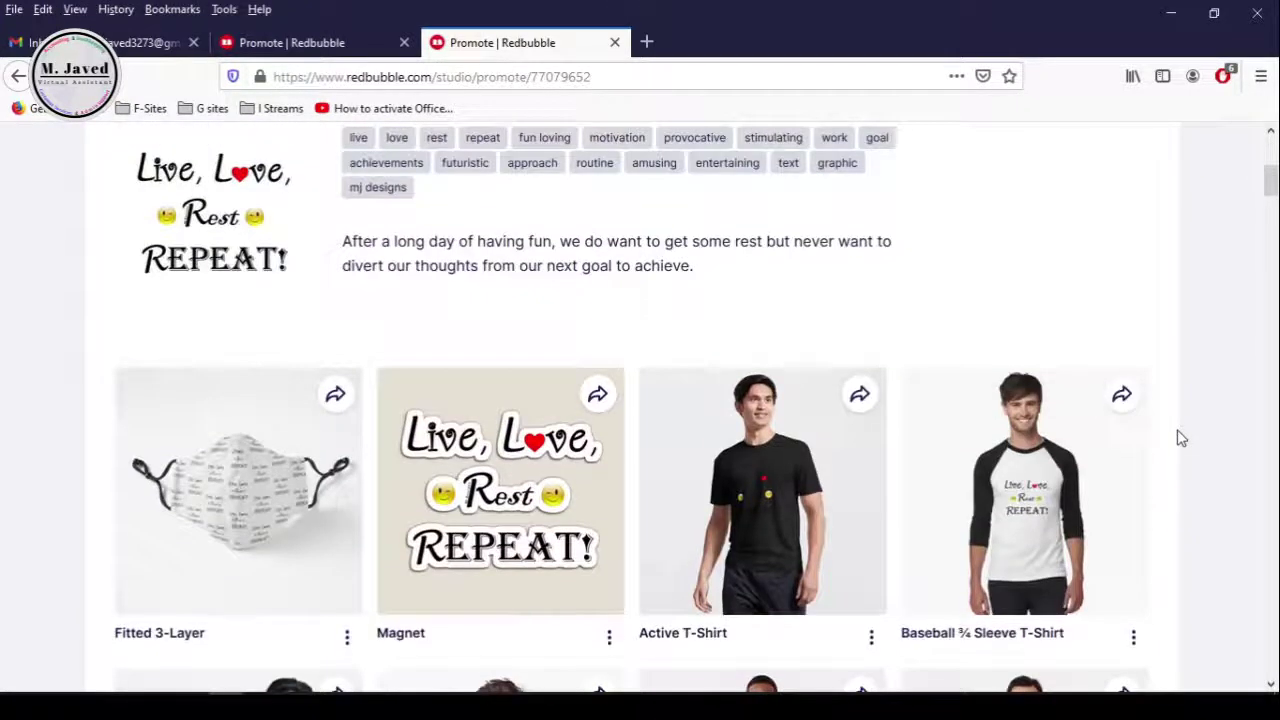
Switch to the promotion page already open in the other browser tab and review all Fun-loving product previews down to the Apron
key(ctrl+shift+Tab)
scroll(970, 468, down, 4)
scroll(970, 468, down, 12)
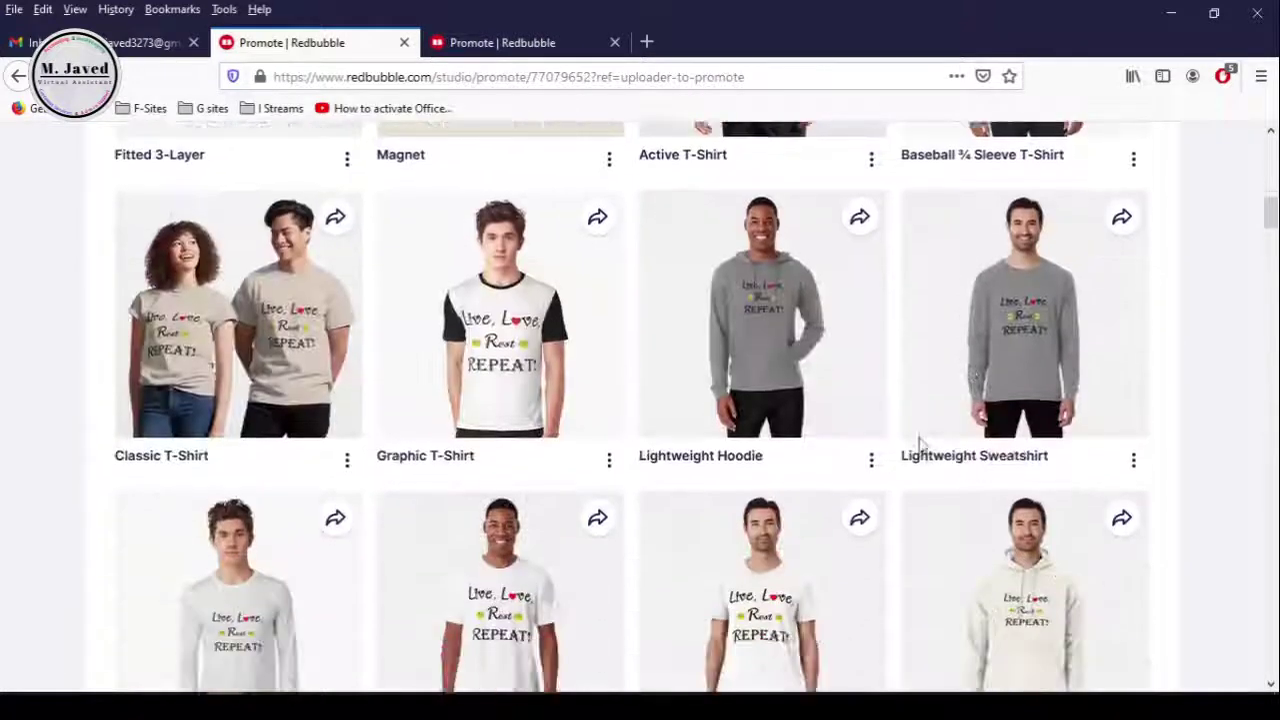
scroll(910, 449, down, 4)
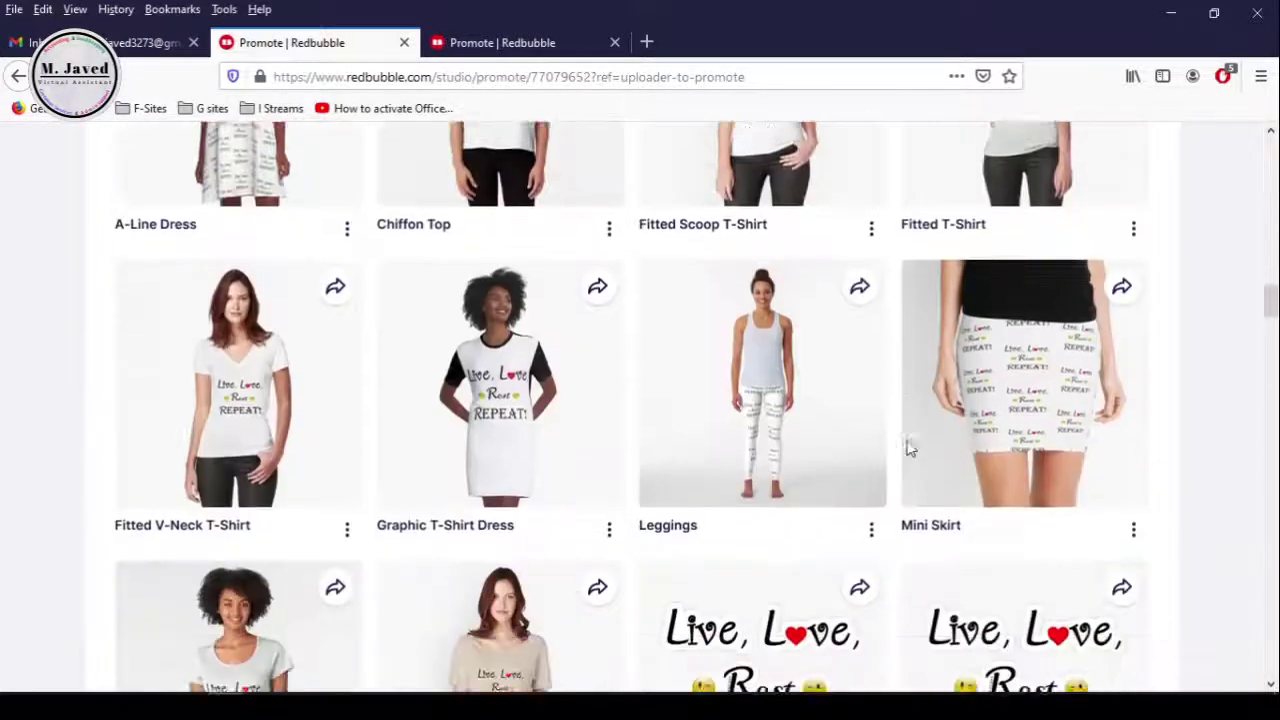
scroll(910, 449, down, 9)
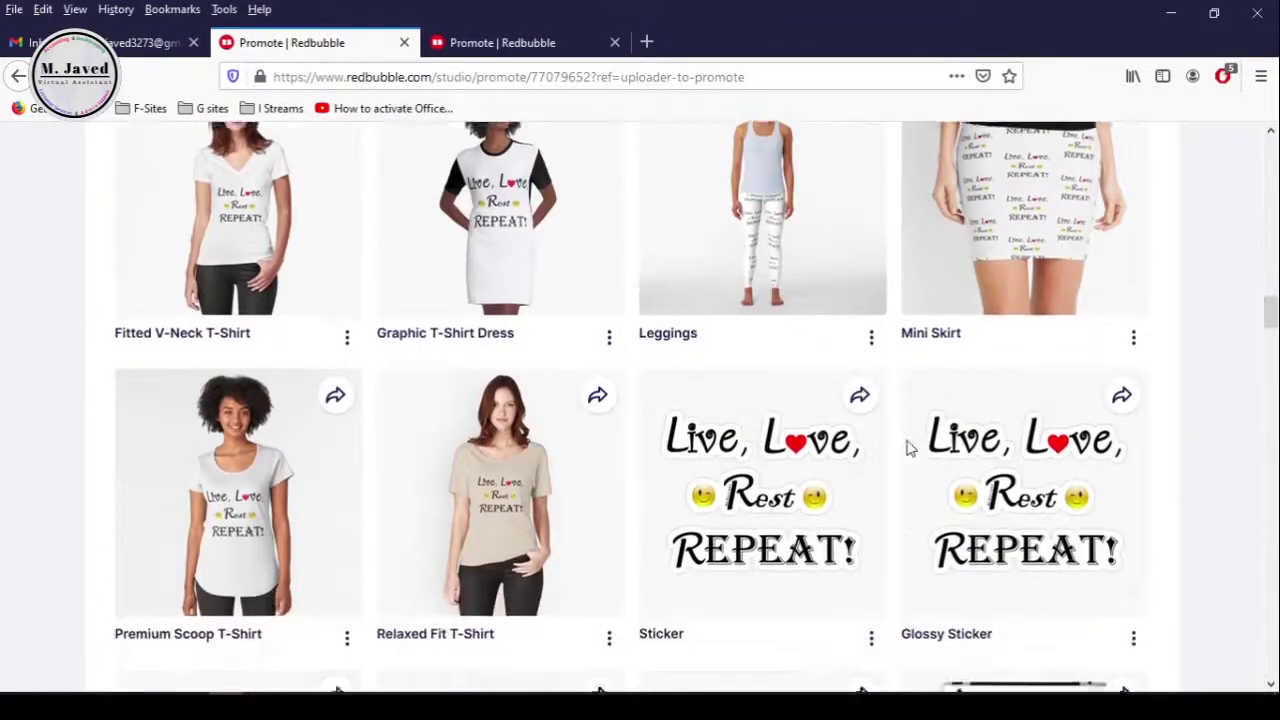
scroll(910, 449, down, 1)
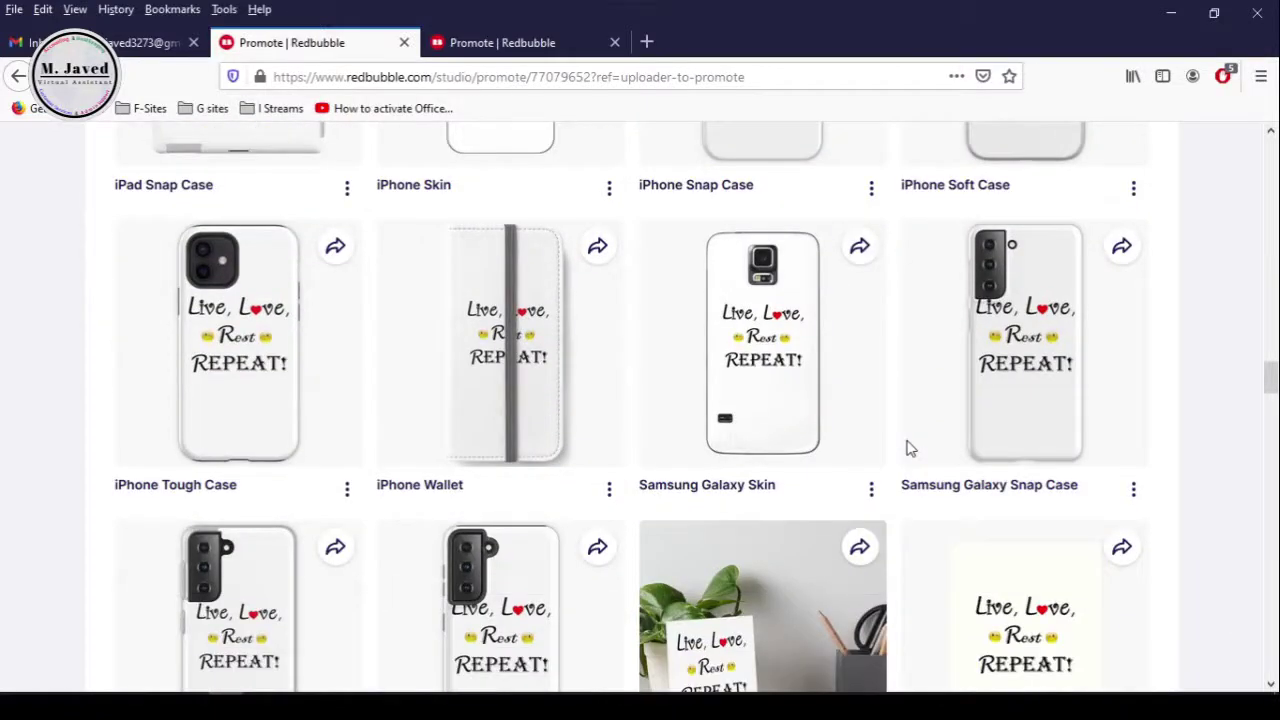
scroll(888, 402, down, 9)
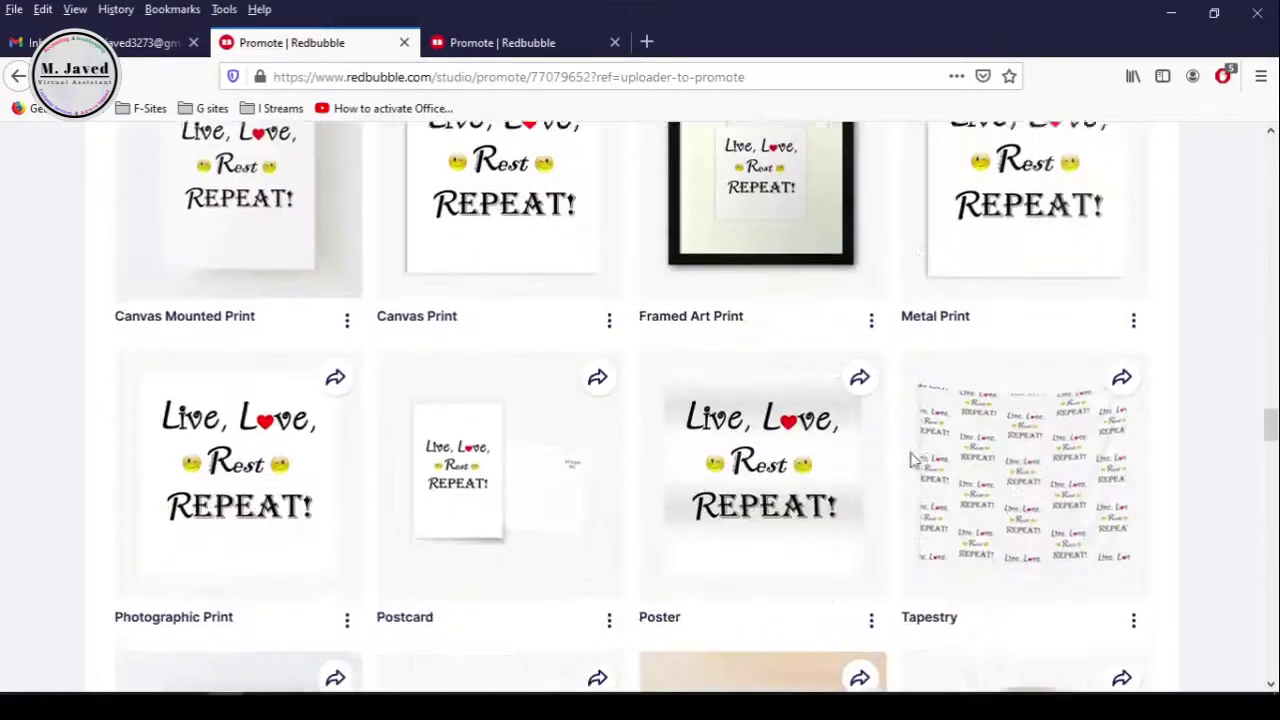
scroll(894, 469, down, 10)
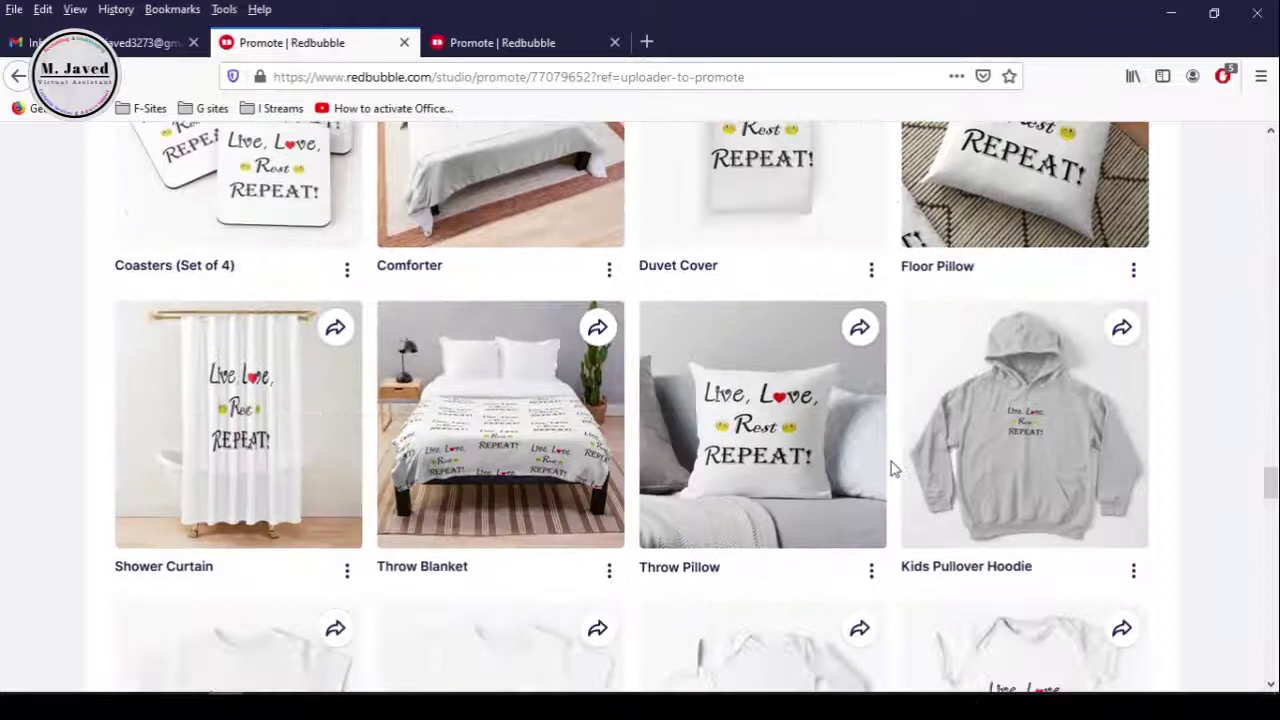
scroll(894, 469, down, 6)
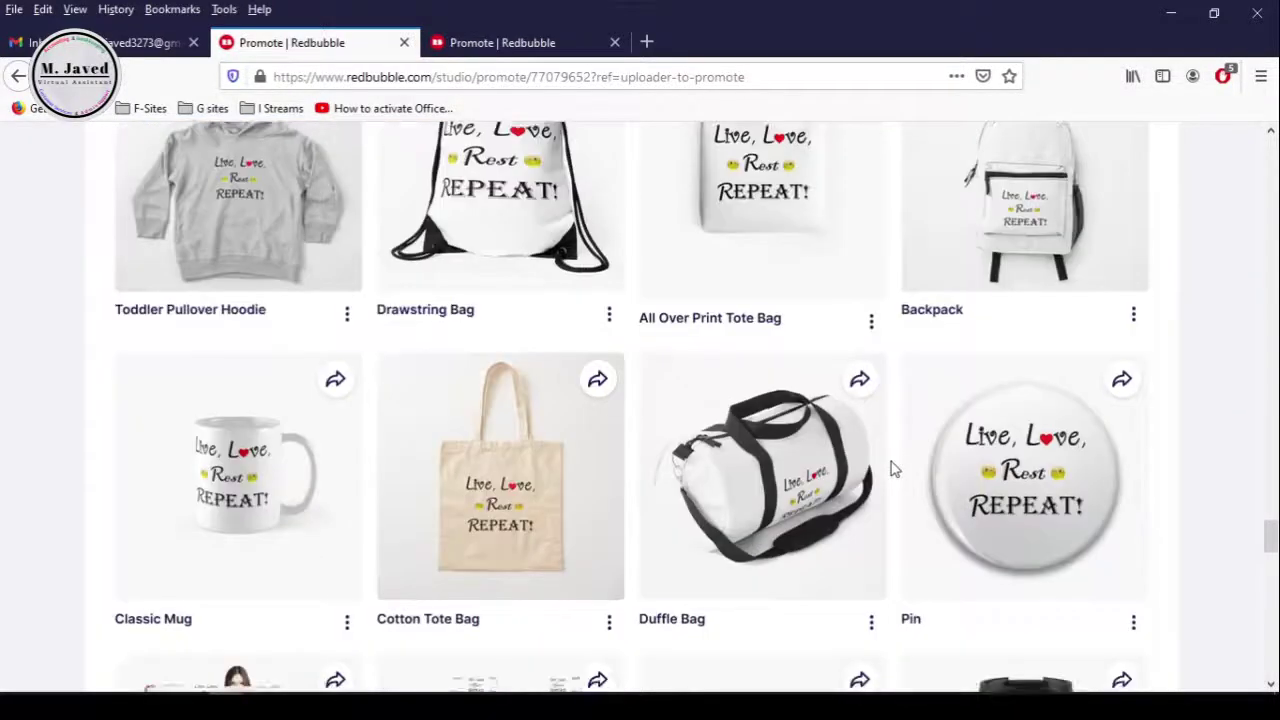
scroll(894, 469, down, 17)
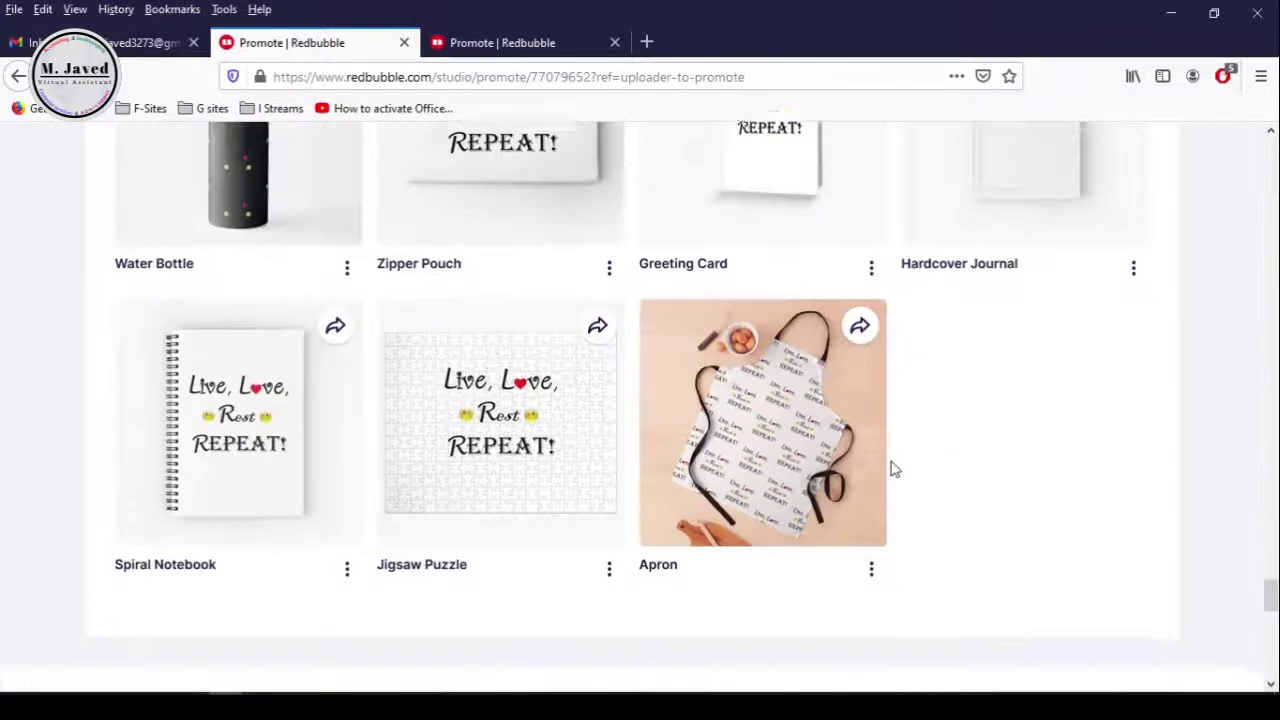
scroll(609, 467, up, 20)
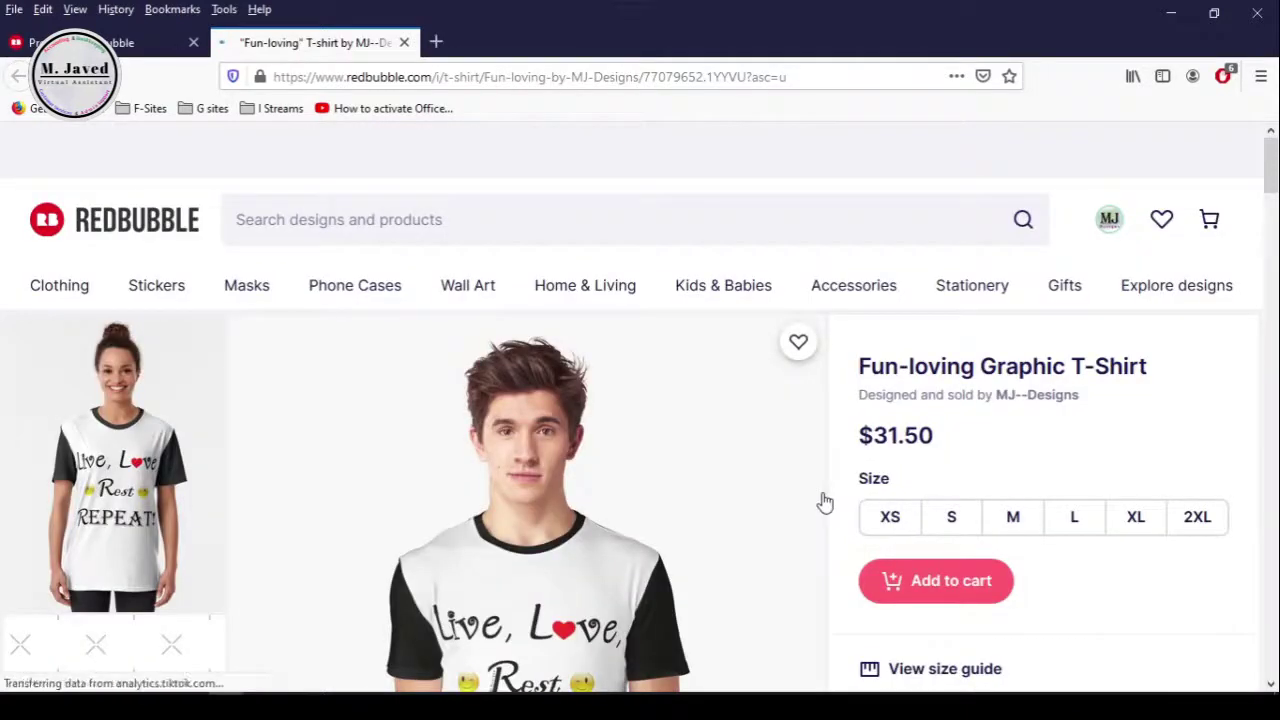
Examine the Fun-loving Graphic T-Shirt's product page, then show that product's social sharing options on the promotion page
scroll(824, 500, down, 10)
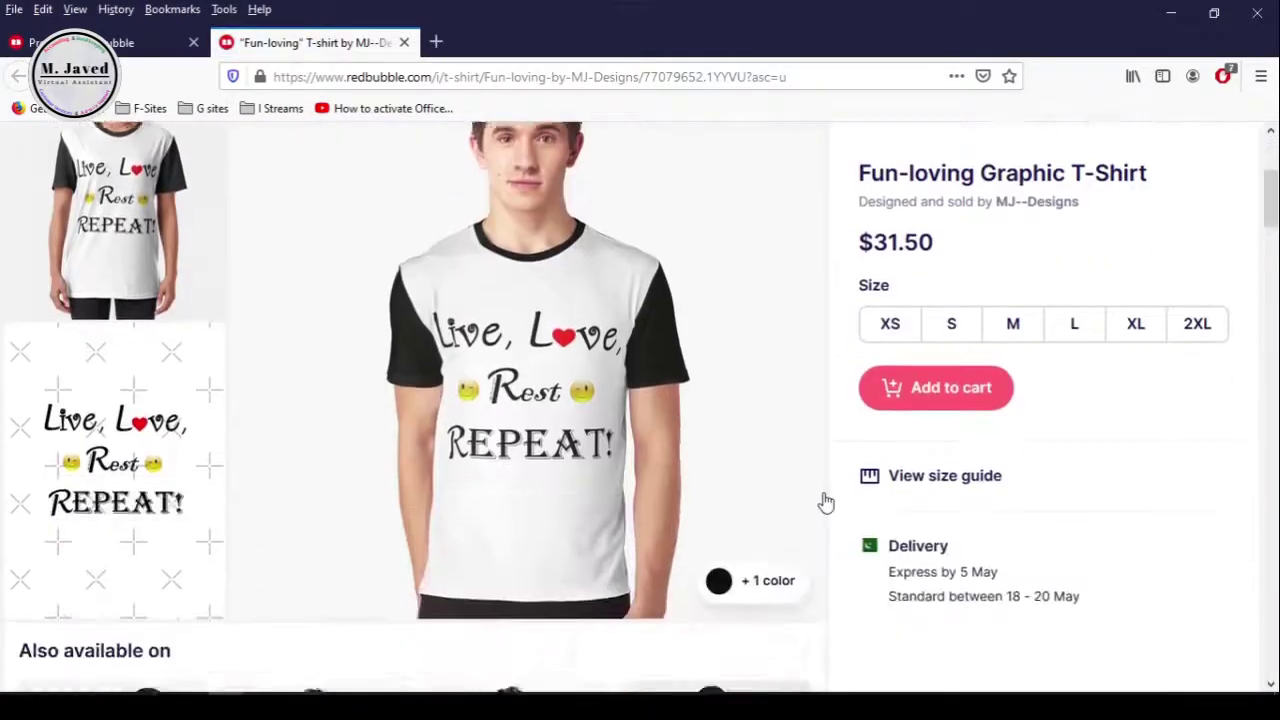
scroll(824, 500, down, 10)
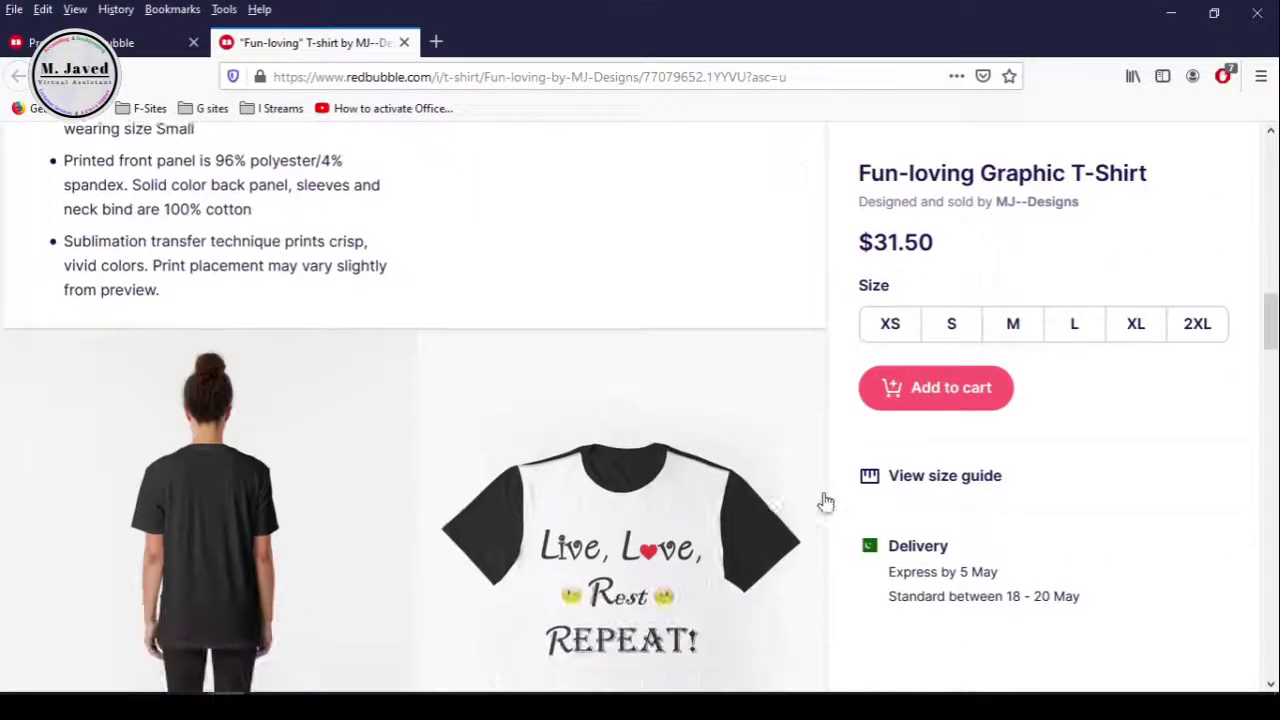
scroll(824, 502, down, 6)
scroll(823, 500, up, 3)
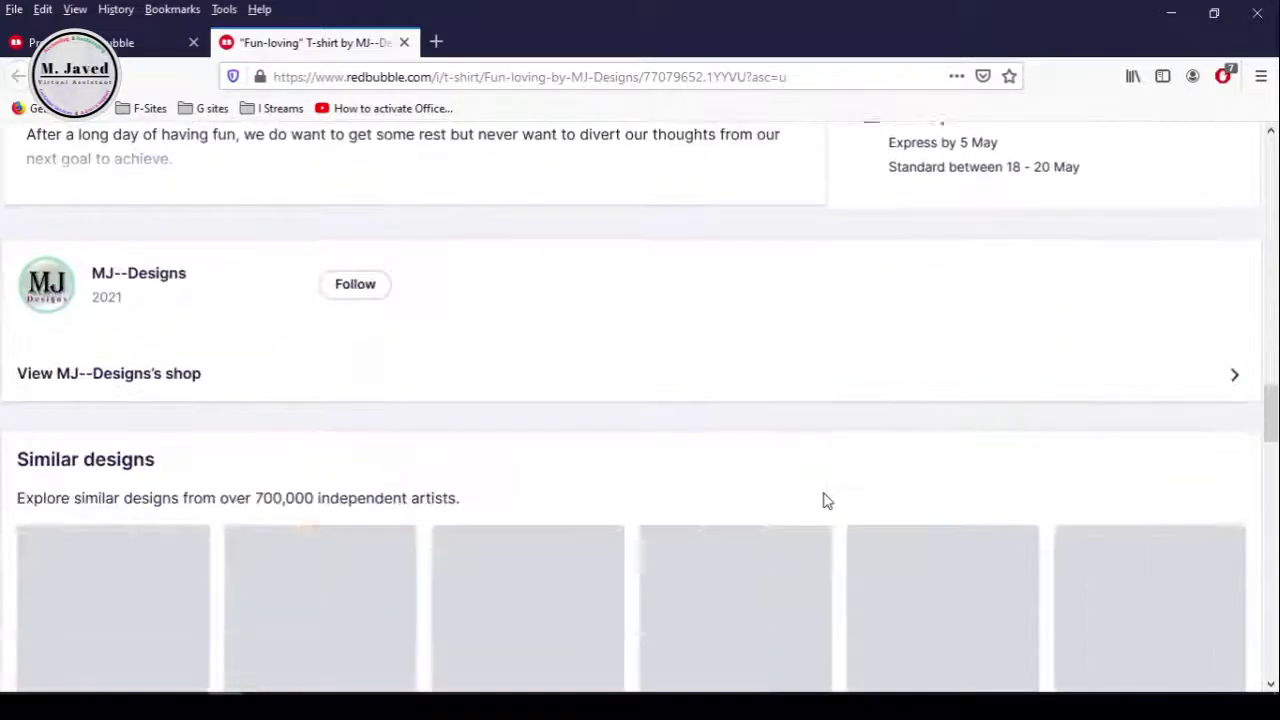
scroll(824, 500, up, 10)
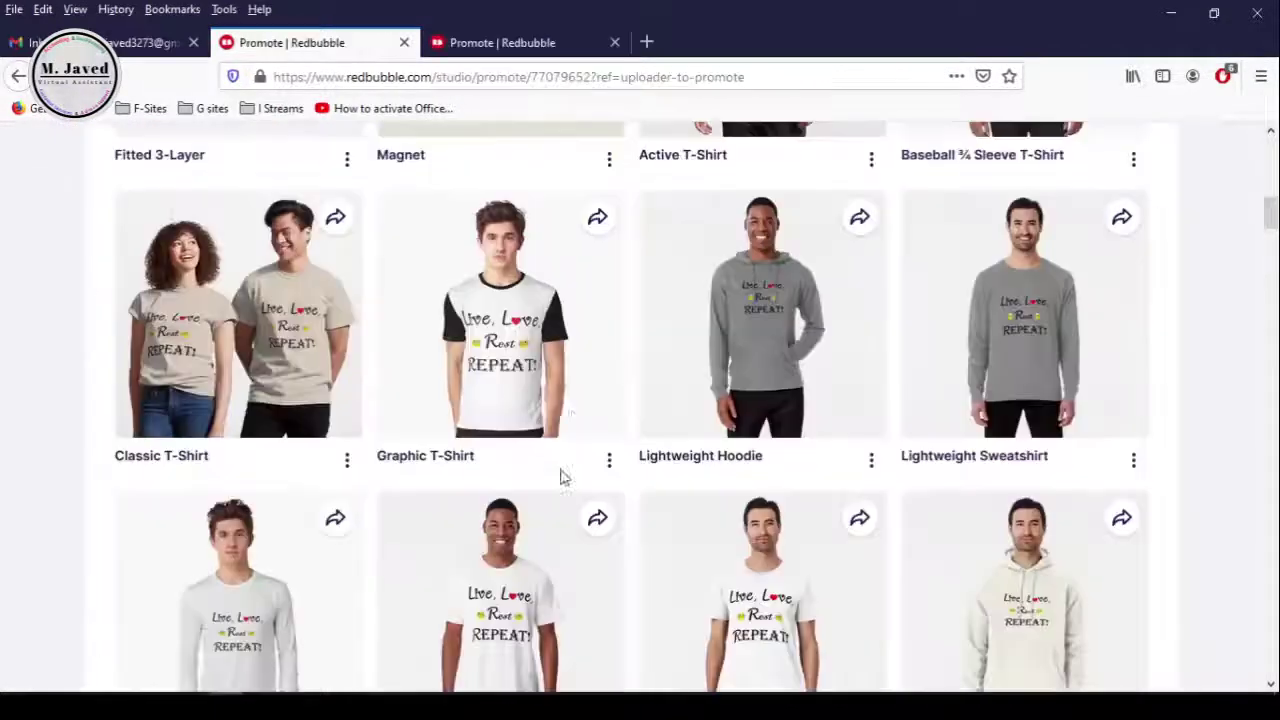
click(597, 222)
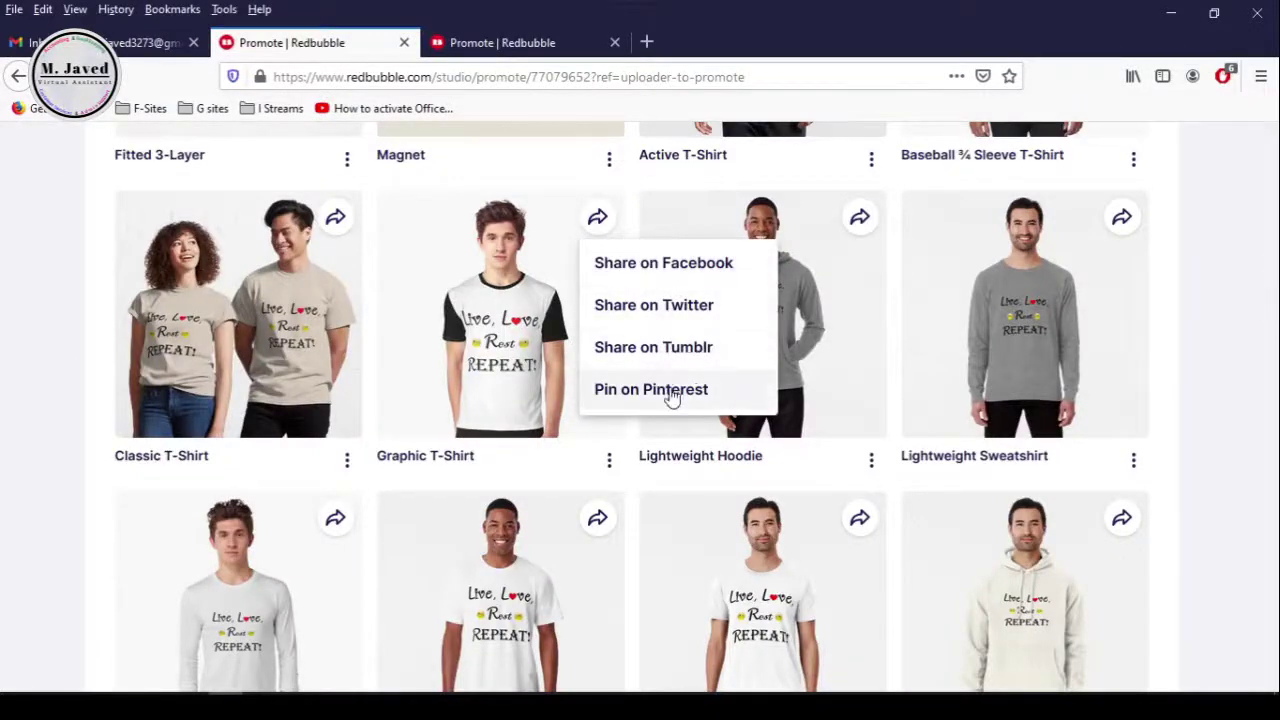
Open the MJ--Designs shop page and review its banner, product listing and About section
click(105, 405)
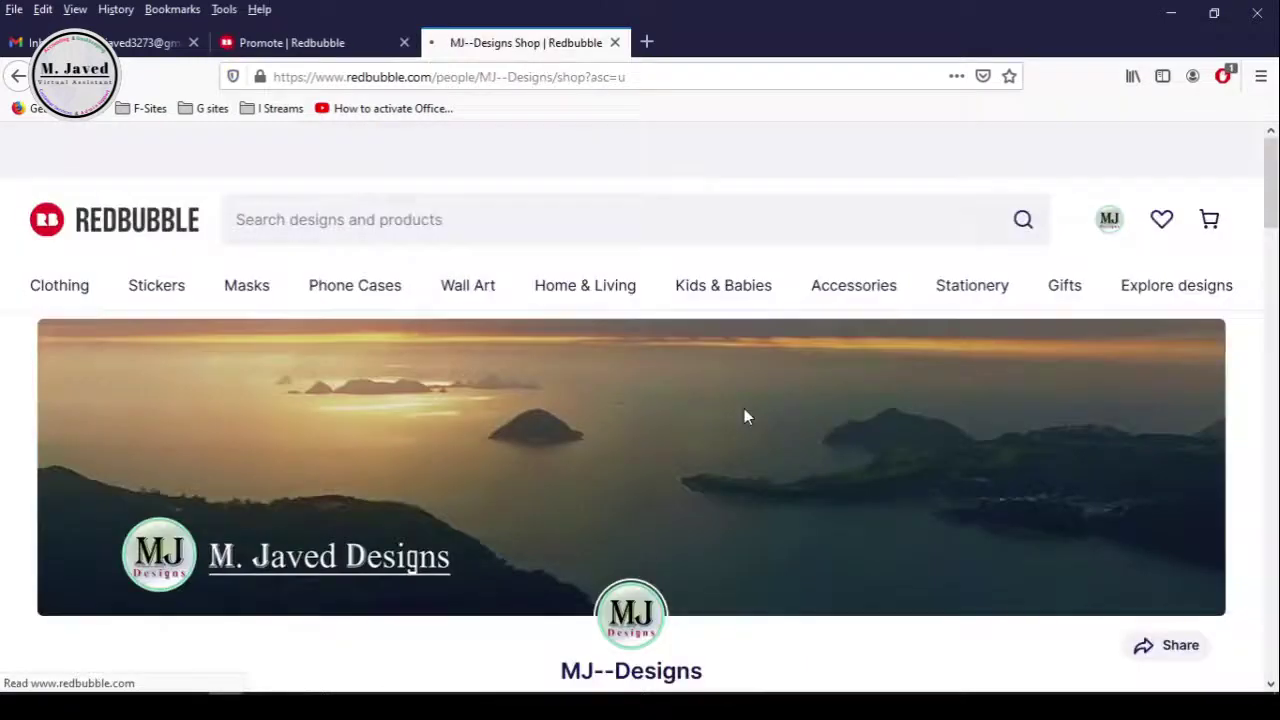
scroll(744, 412, down, 3)
scroll(744, 416, down, 5)
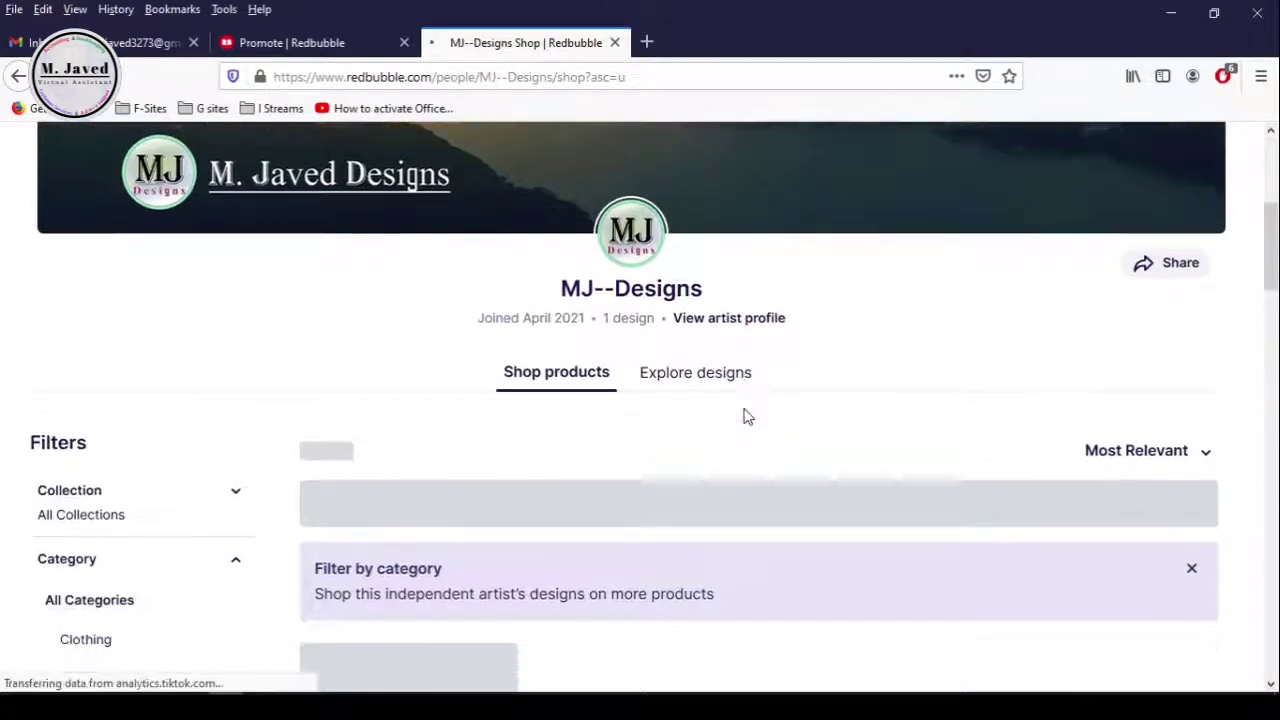
scroll(744, 416, down, 8)
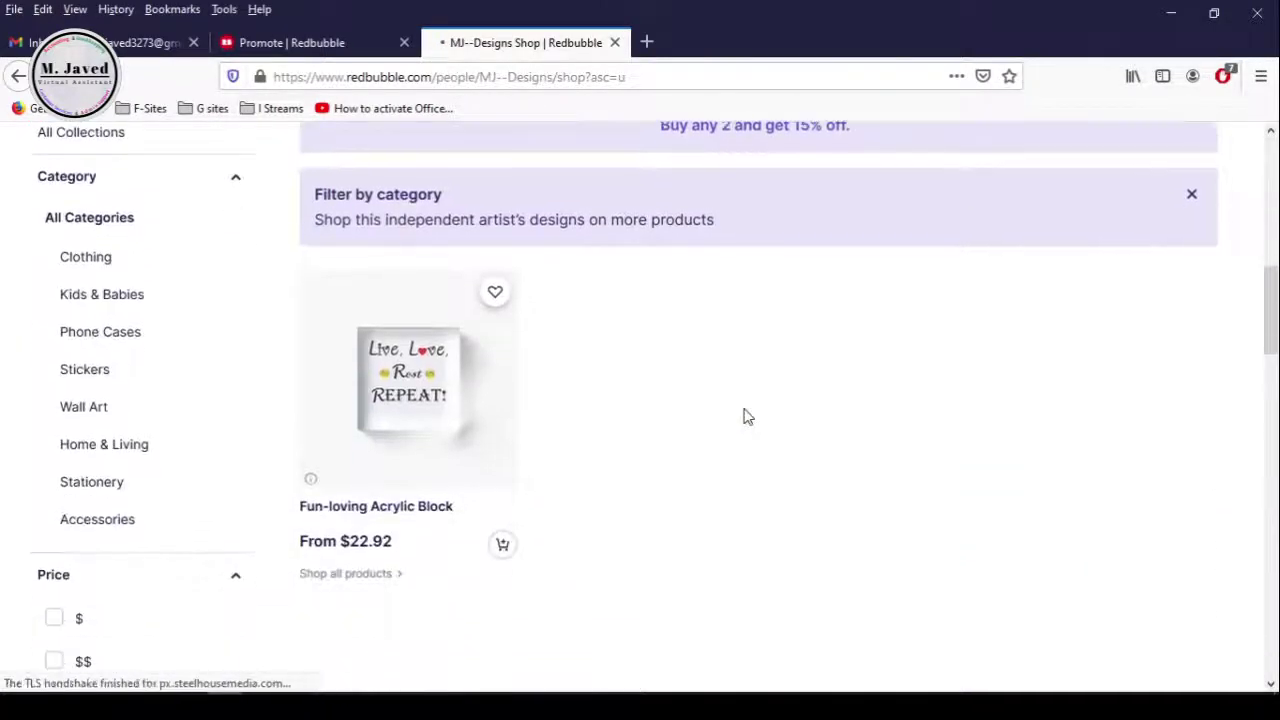
scroll(744, 416, down, 5)
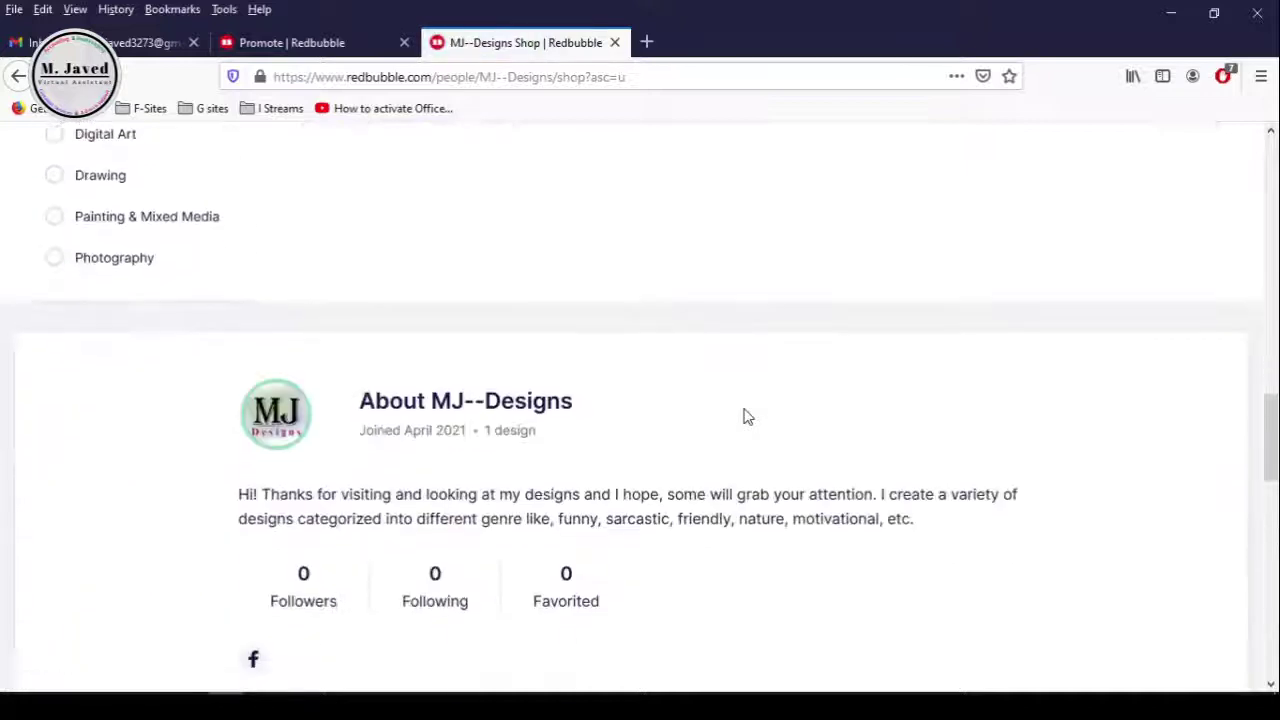
scroll(744, 416, up, 5)
scroll(744, 416, up, 8)
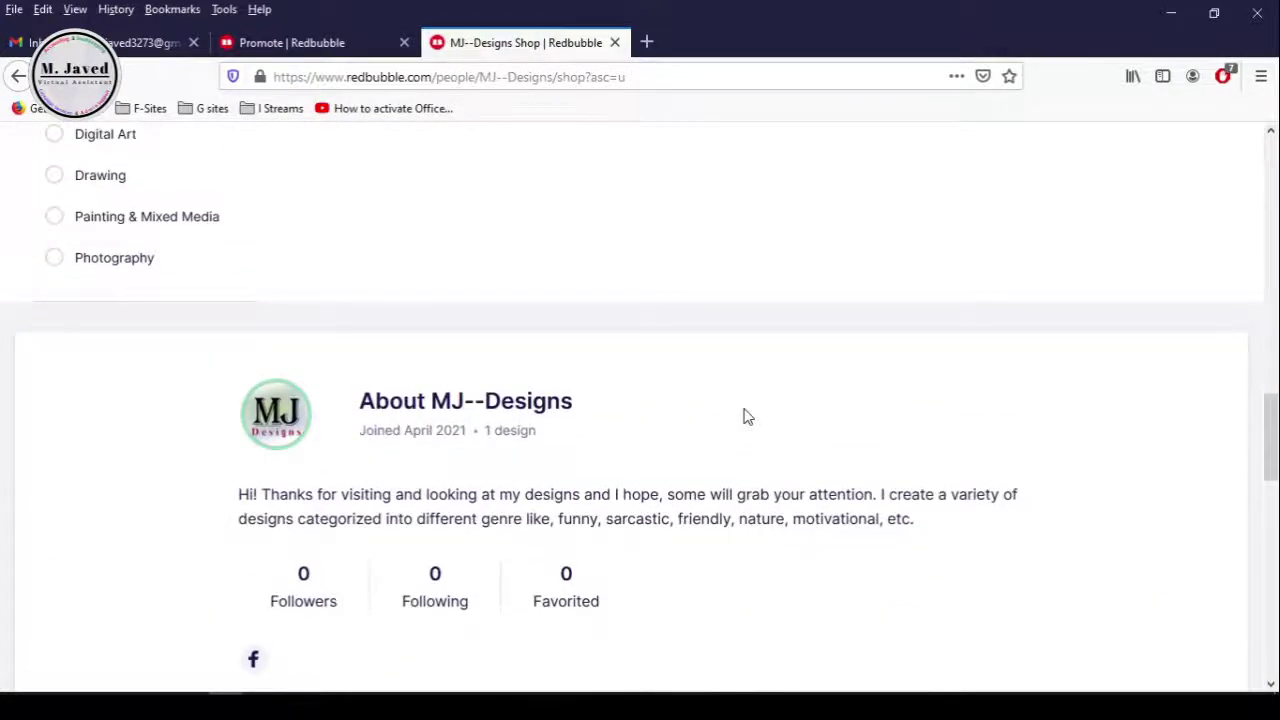
scroll(743, 416, up, 2)
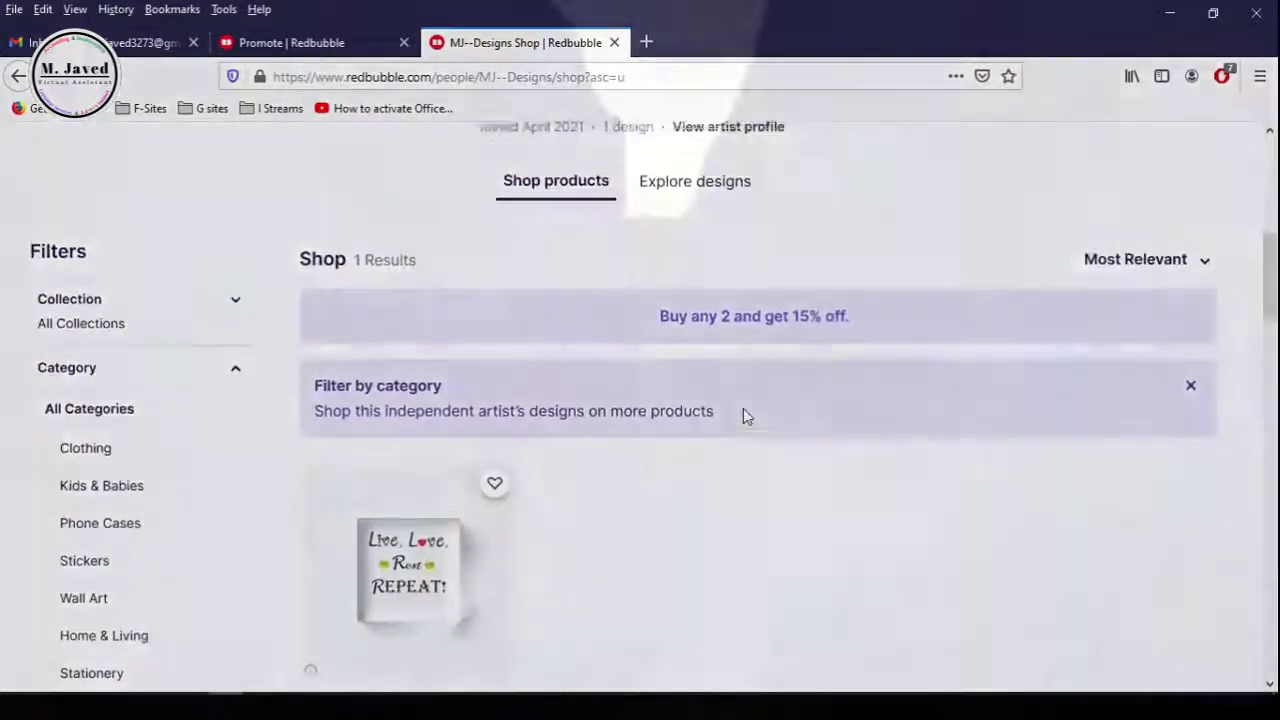